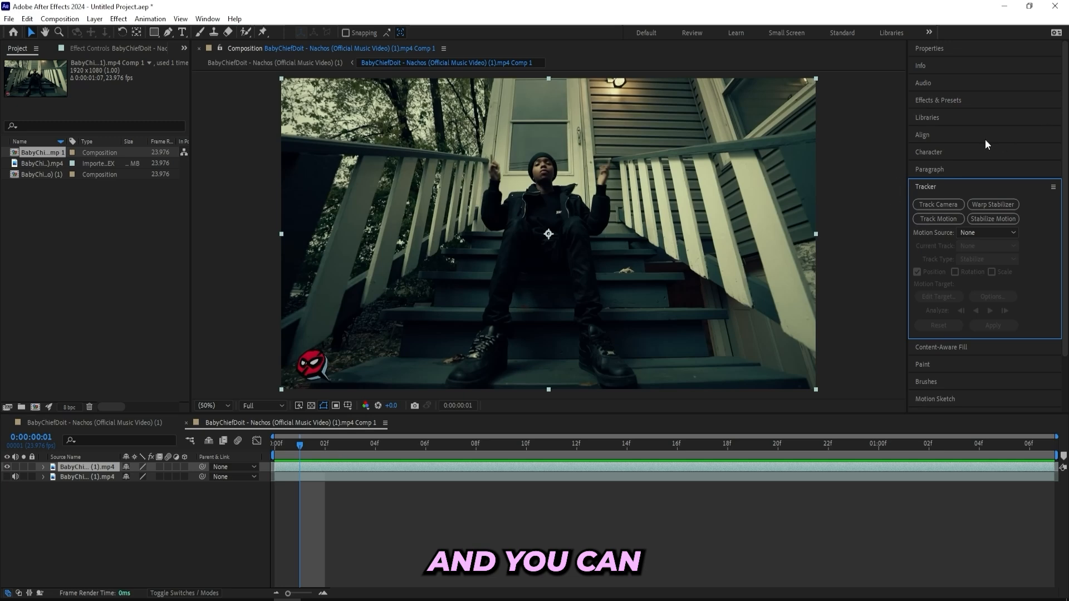
# Step: Apply the 3D camera tracker to the selected music video clip and enable Detailed Analysis in its advanced options
pyautogui.click(209, 20)
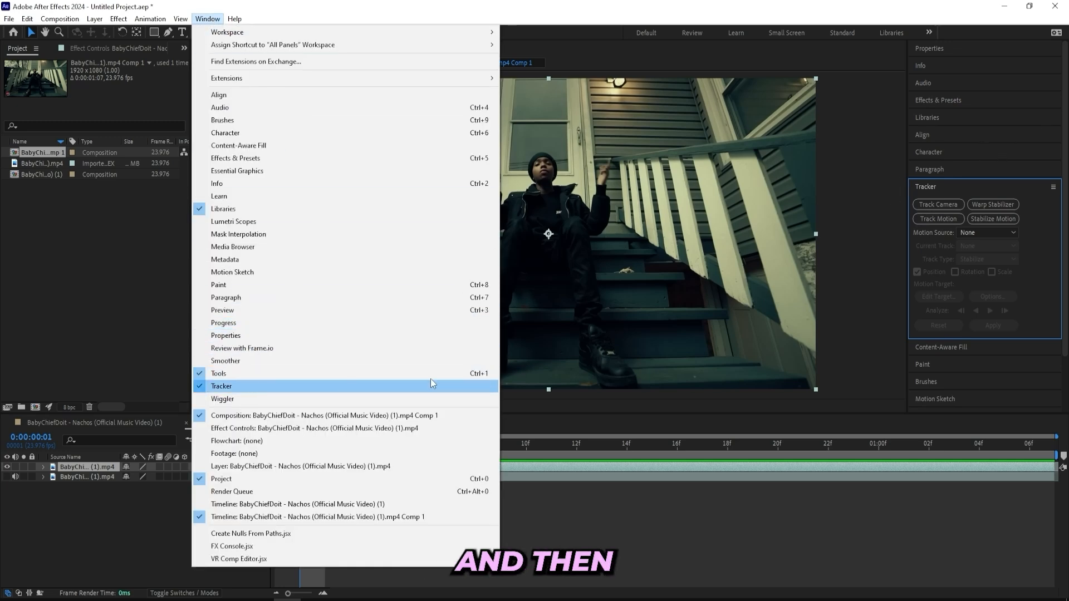
pyautogui.click(928, 258)
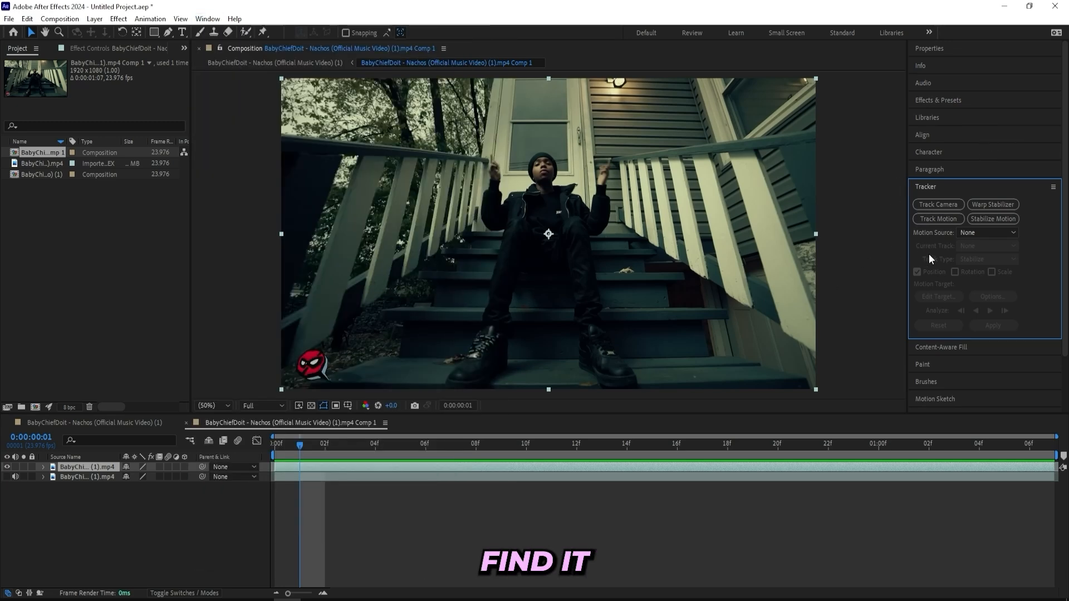
pyautogui.click(937, 206)
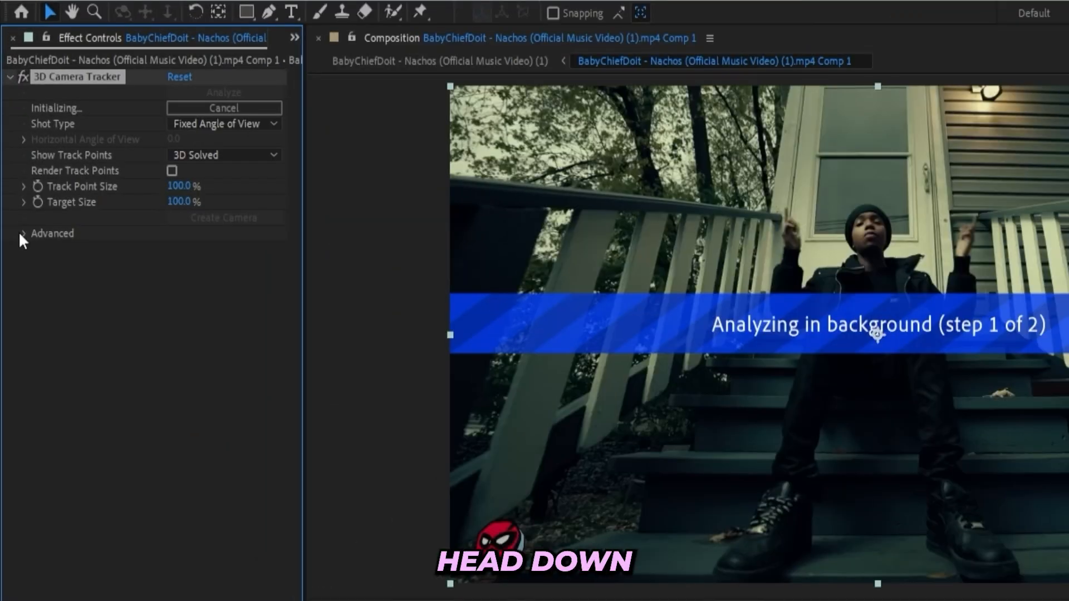
pyautogui.click(22, 233)
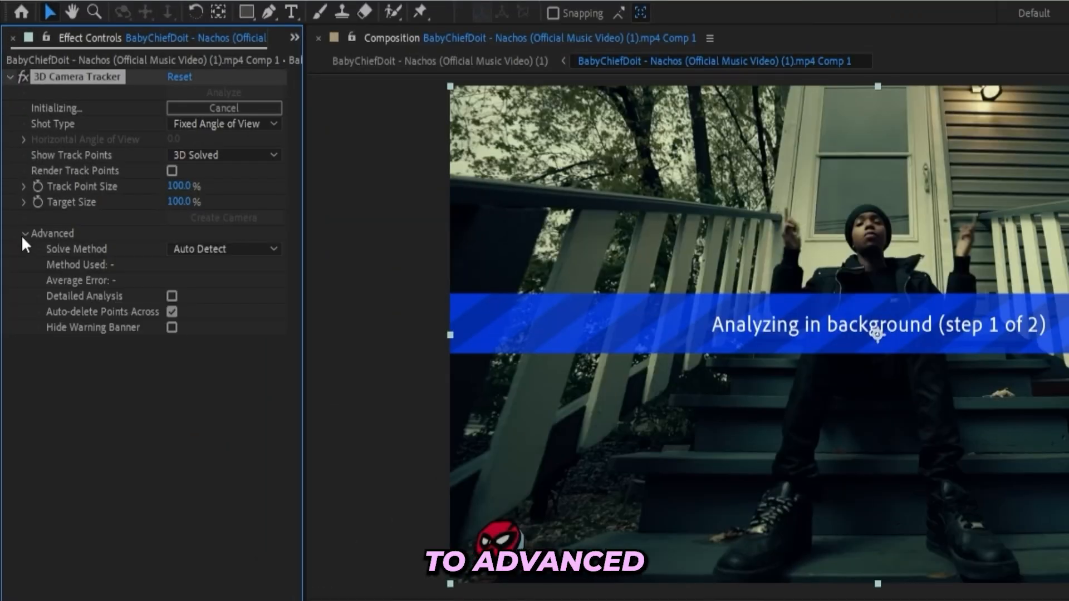
pyautogui.click(171, 296)
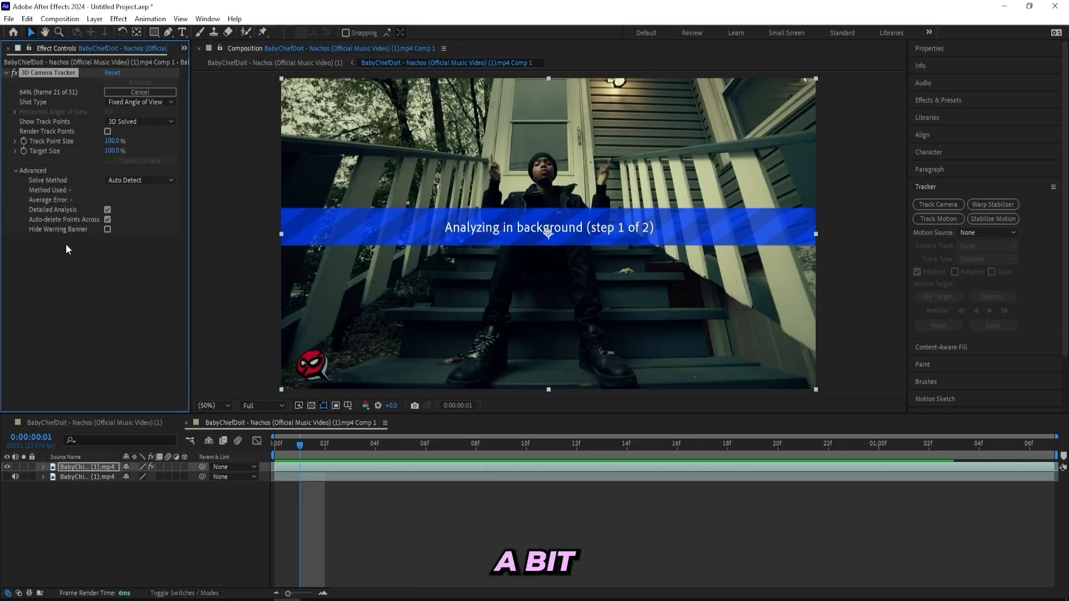
# Step: Enlarge the 3D Camera Tracker's Track Point Size to 694%
pyautogui.click(437, 210)
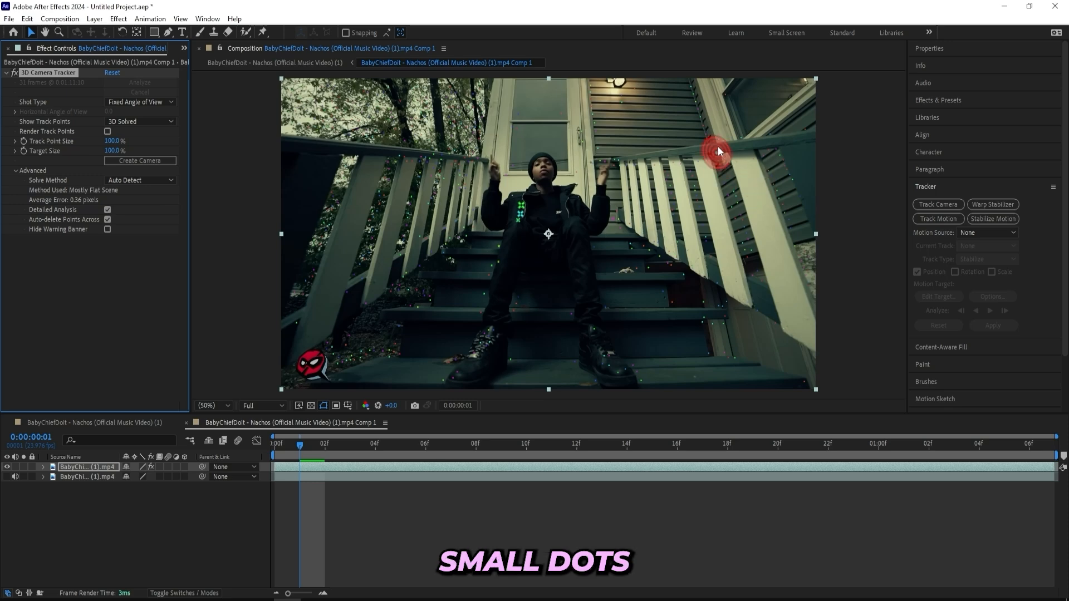
pyautogui.click(265, 217)
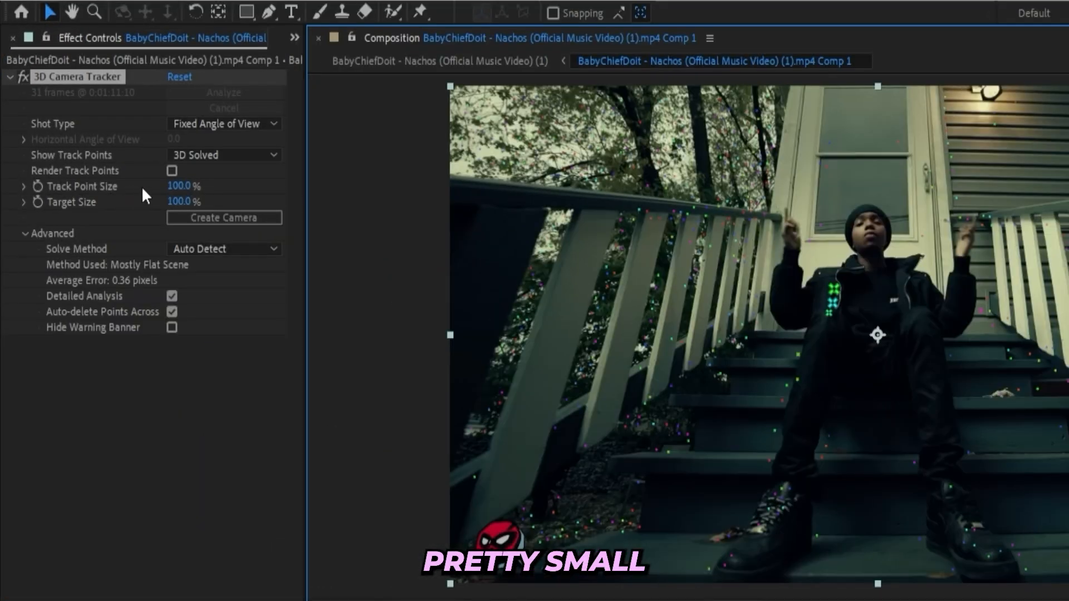
pyautogui.moveTo(175, 189); pyautogui.dragTo(671, 133)
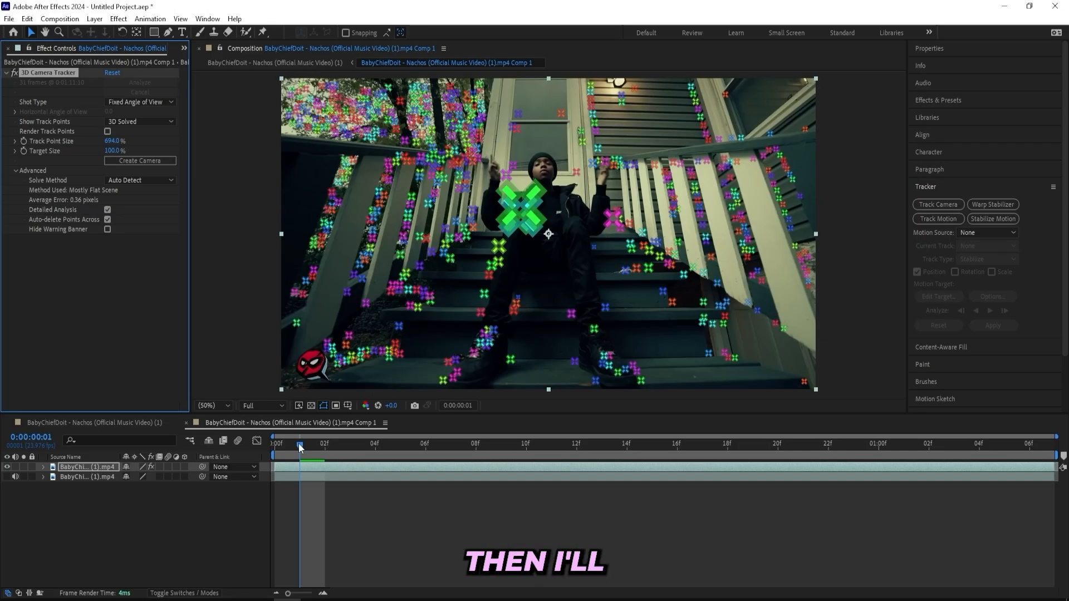
# Step: At 0:00:01:03, create a solid and camera from the track point on the stairs beside the seated man
pyautogui.moveTo(298, 443); pyautogui.dragTo(953, 421)
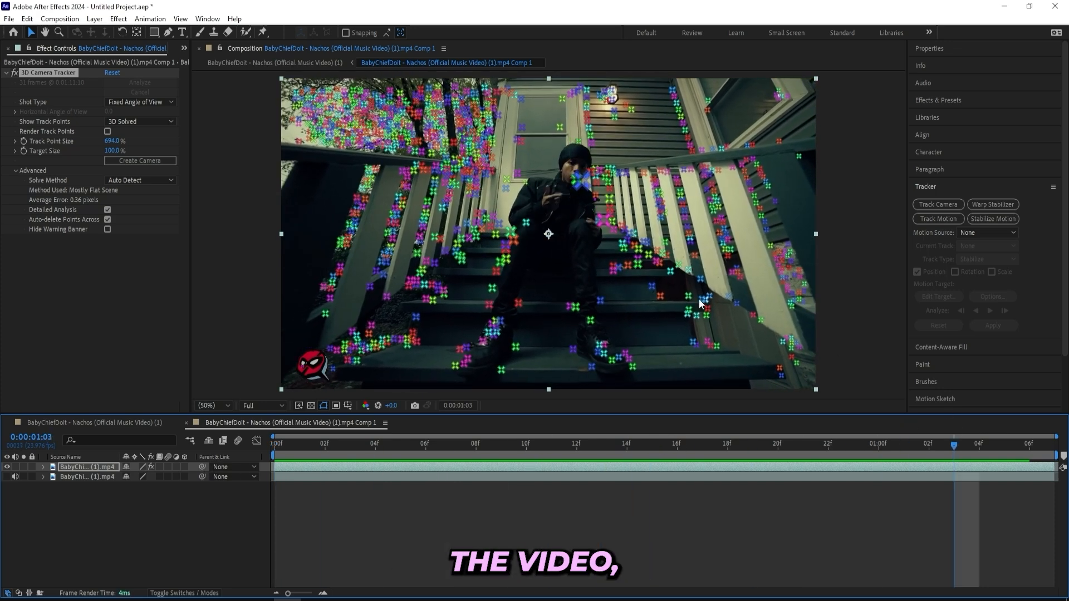
pyautogui.click(660, 297)
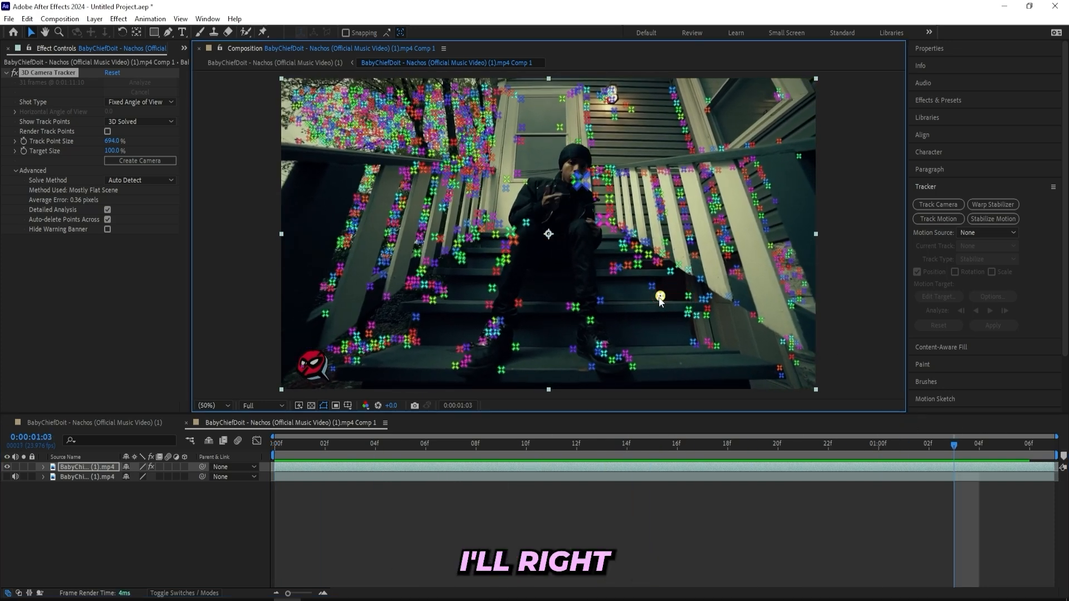
pyautogui.rightClick(660, 298)
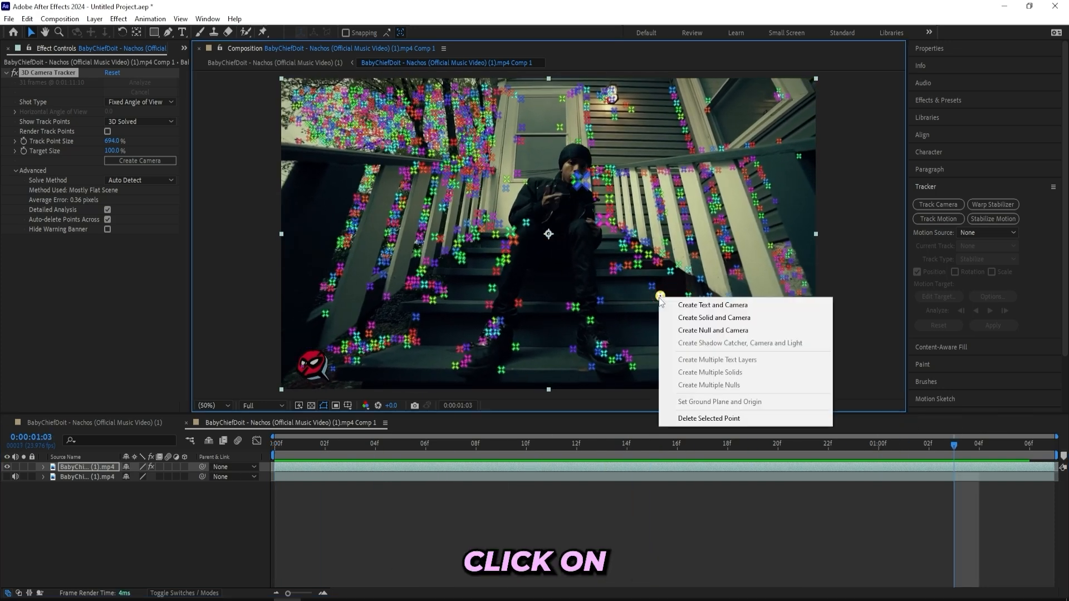
pyautogui.click(695, 319)
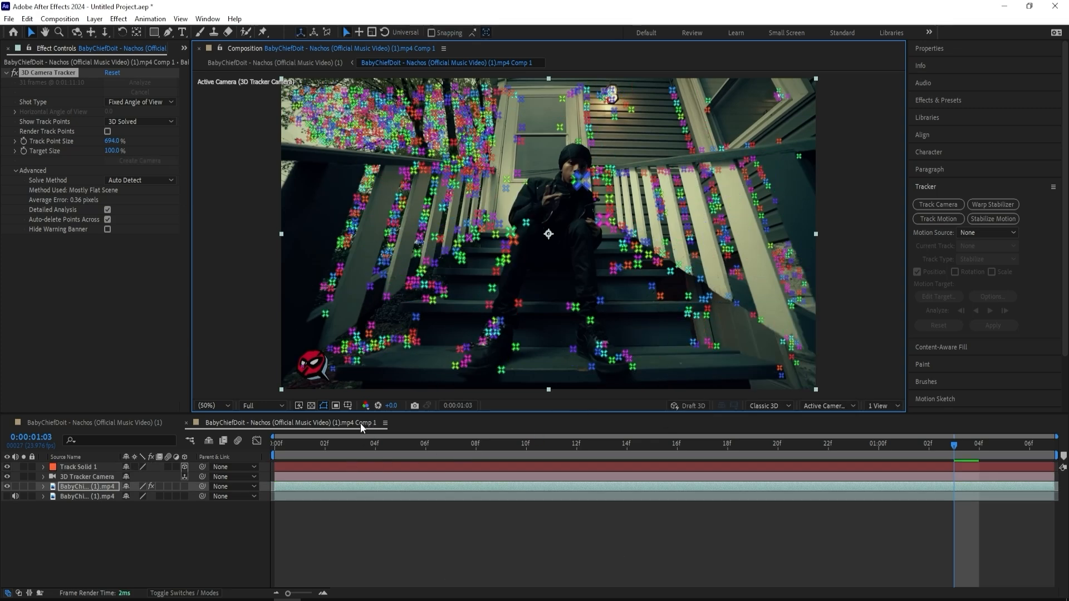
# Step: Pre-compose the Track Solid 1 layer as Track Solid 1 Comp 1, leaving all attributes in the current composition
pyautogui.click(87, 468)
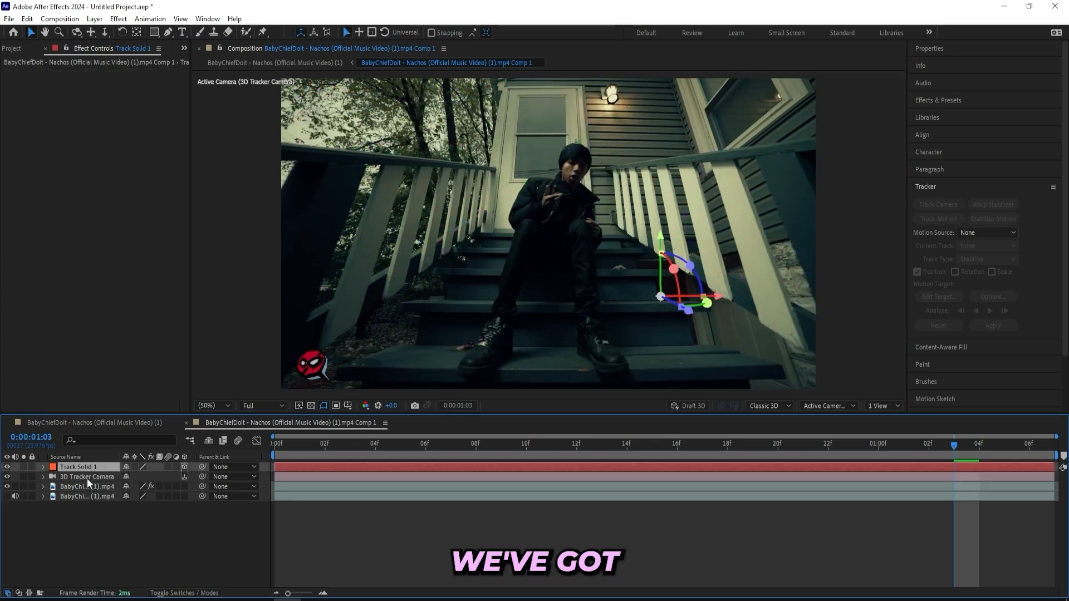
pyautogui.click(87, 477)
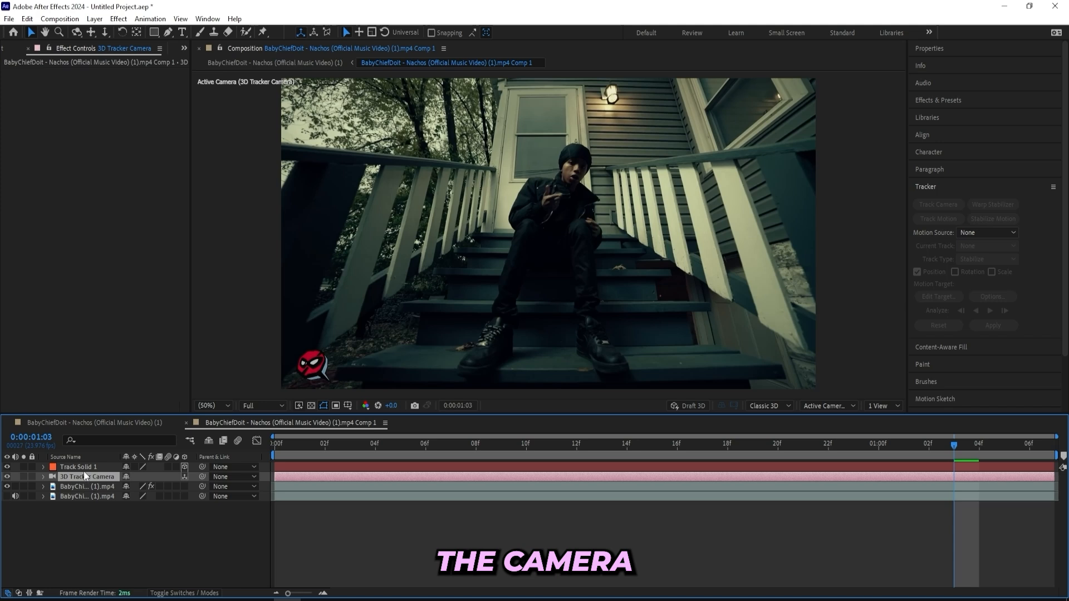
pyautogui.click(82, 468)
pyautogui.rightClick(82, 468)
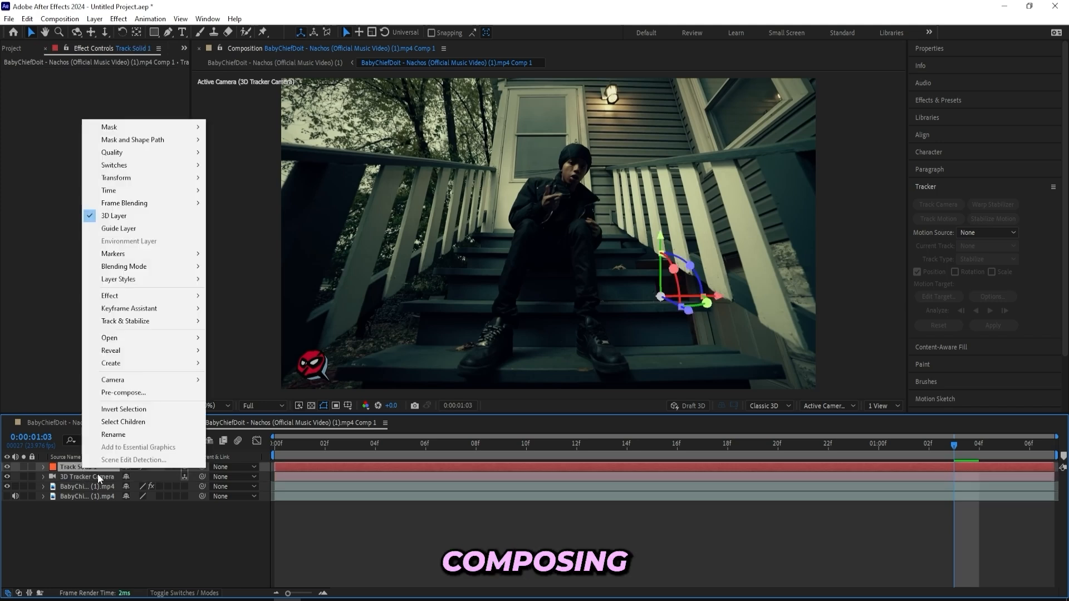
pyautogui.click(138, 396)
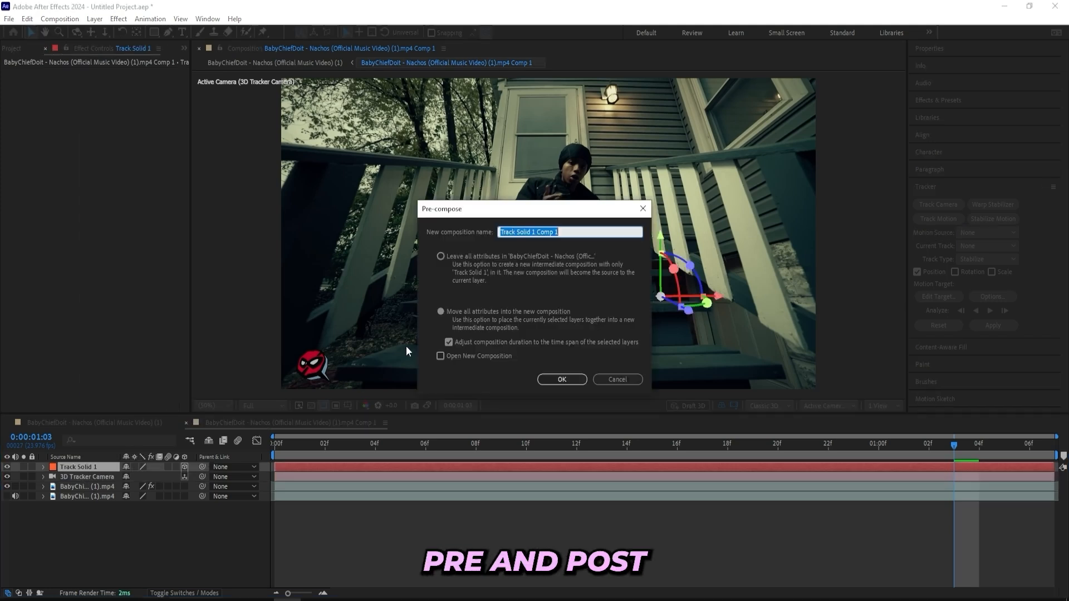
pyautogui.click(442, 258)
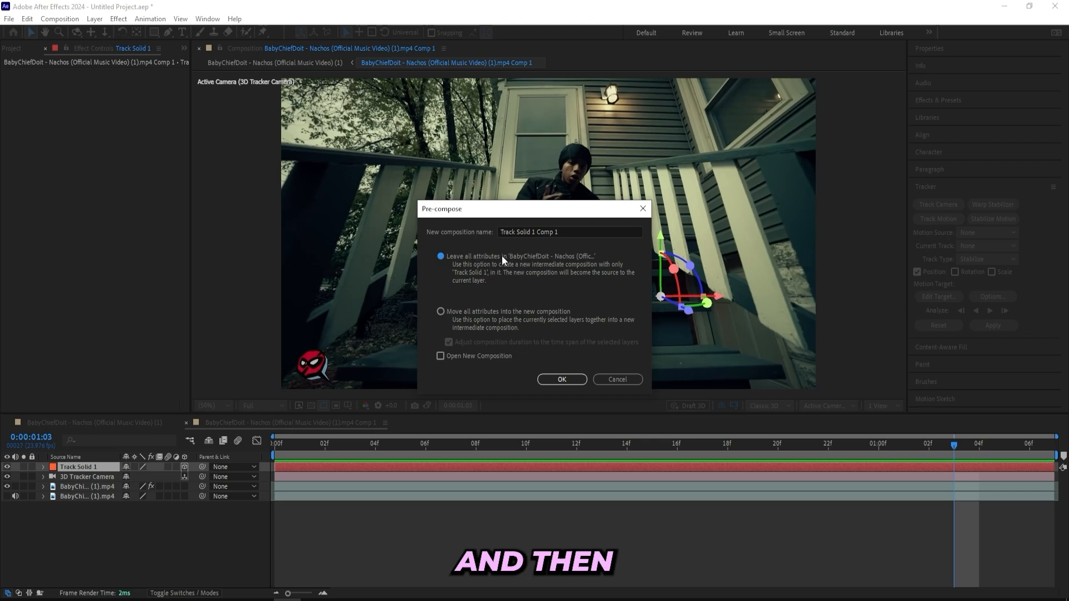
pyautogui.click(559, 381)
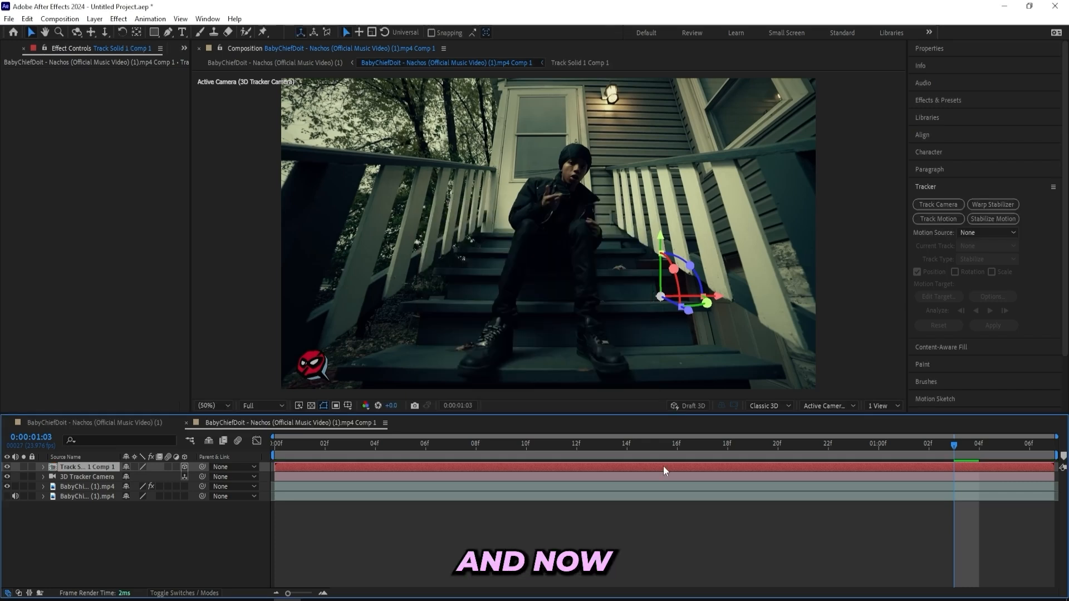
# Step: Inspect the size of the solid inside Track Solid 1 Comp 1 and return to the main composition
pyautogui.doubleClick(657, 467)
pyautogui.scroll(6, 564, 266)
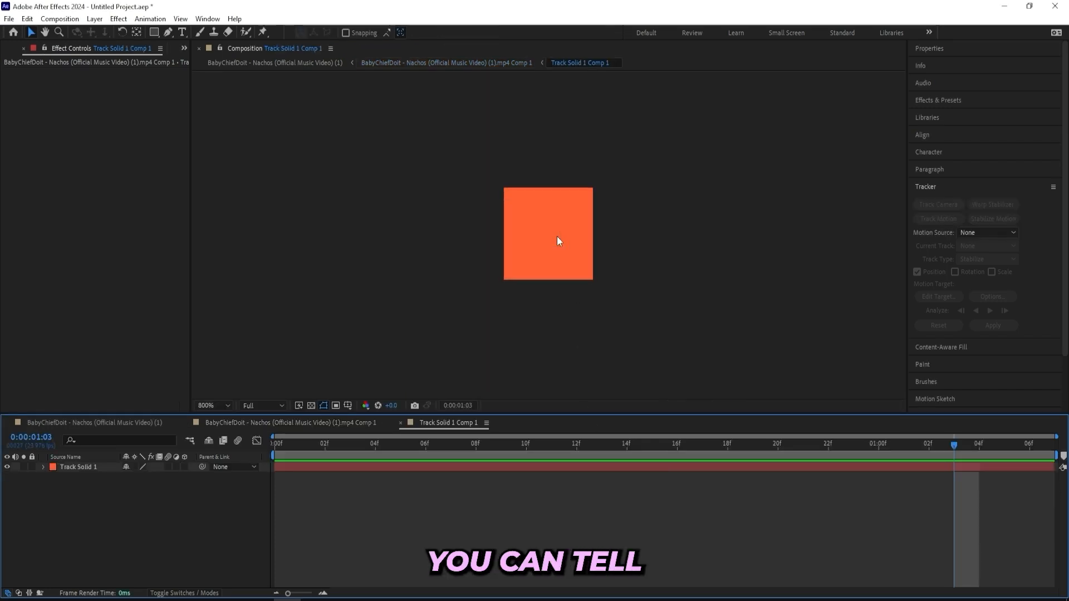
pyautogui.scroll(-4, 557, 236)
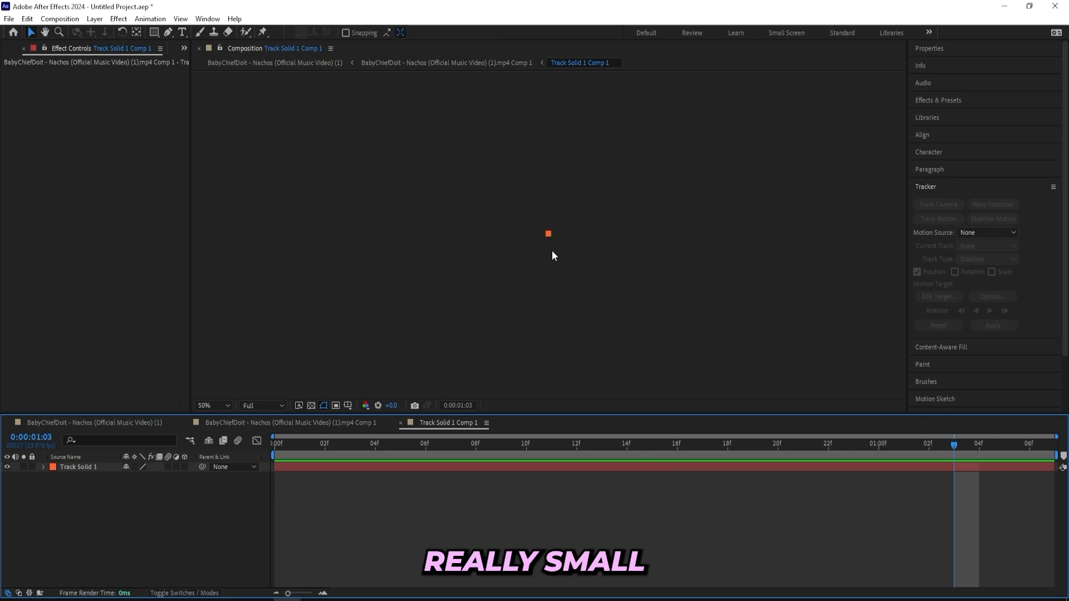
pyautogui.scroll(1, 552, 251)
pyautogui.click(267, 423)
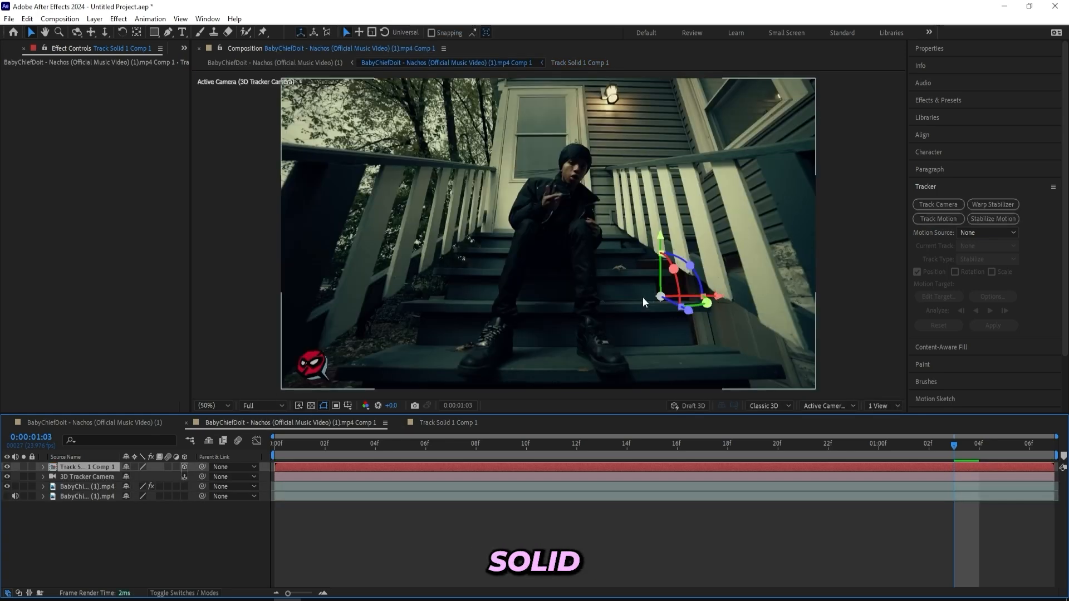
# Step: Unlock the aspect ratio of Track Solid 1 Comp 1 and set its composition size to 1920 x 1080 px
pyautogui.doubleClick(87, 467)
pyautogui.click(184, 49)
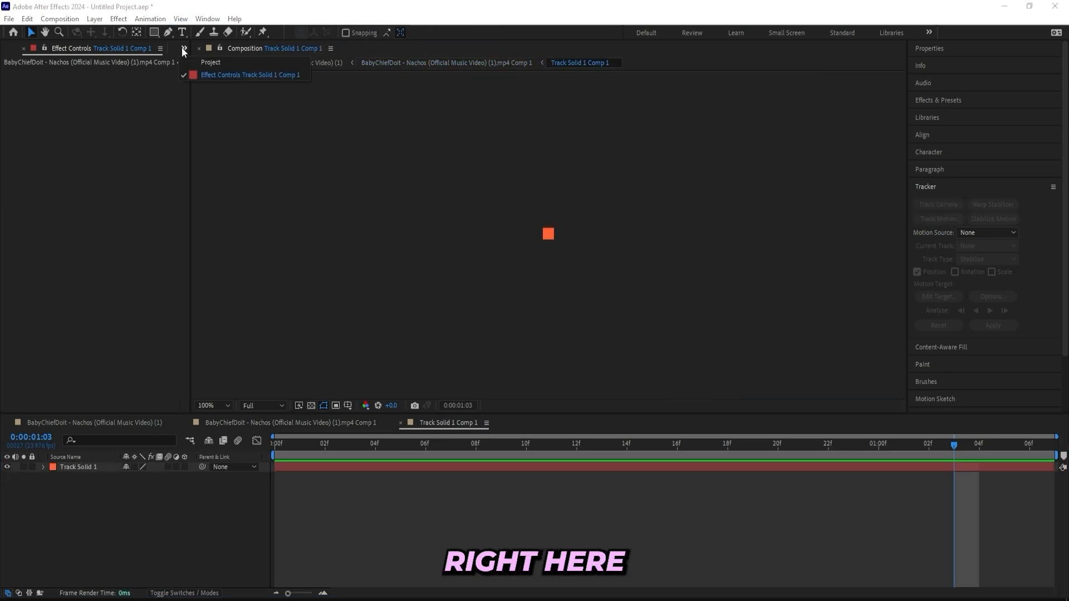
pyautogui.click(195, 57)
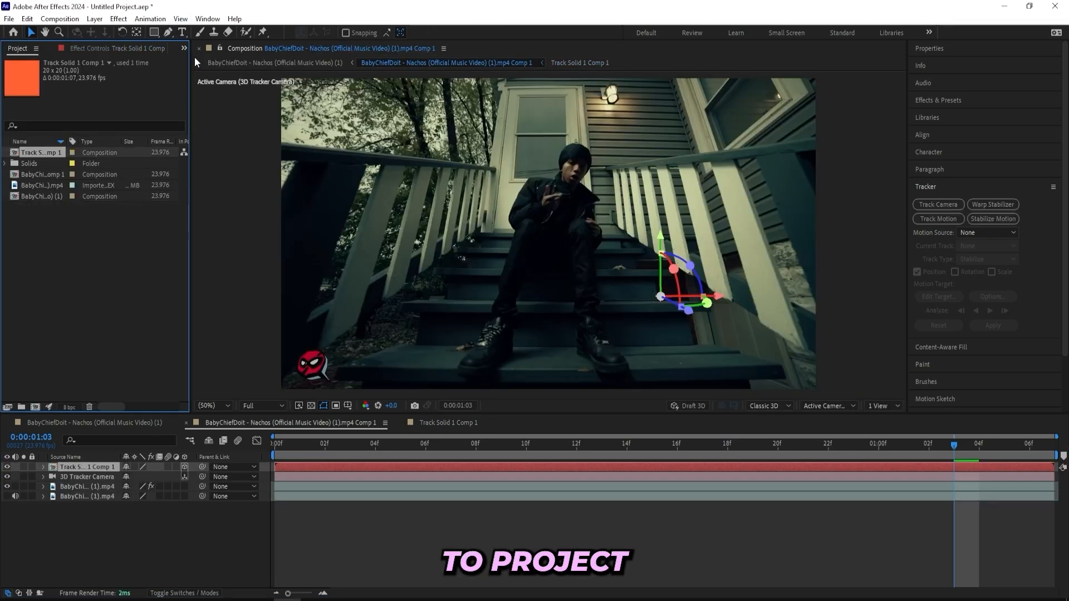
pyautogui.rightClick(59, 155)
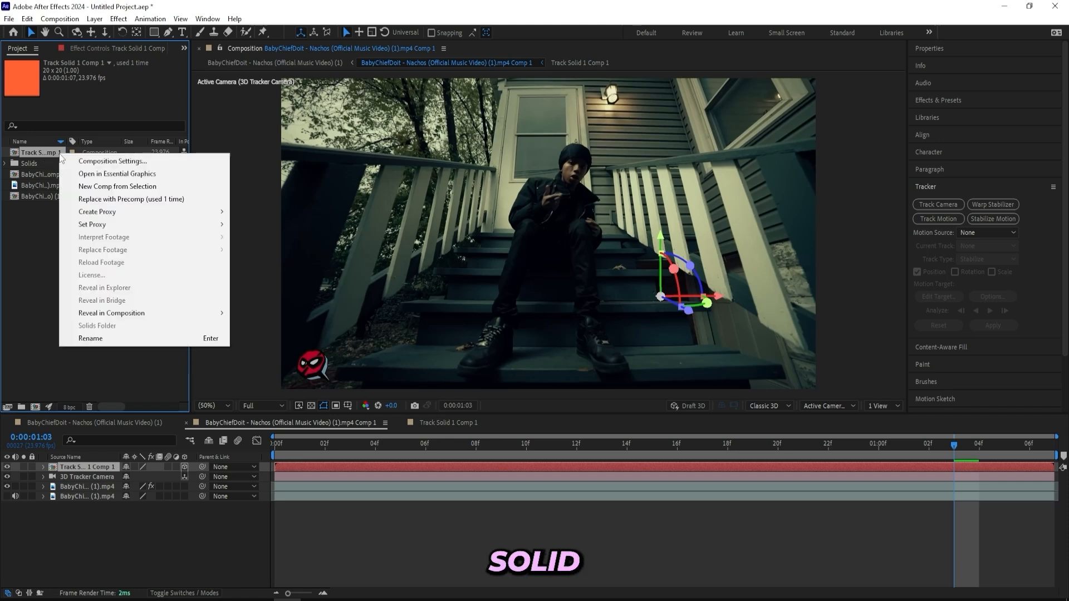
pyautogui.click(86, 162)
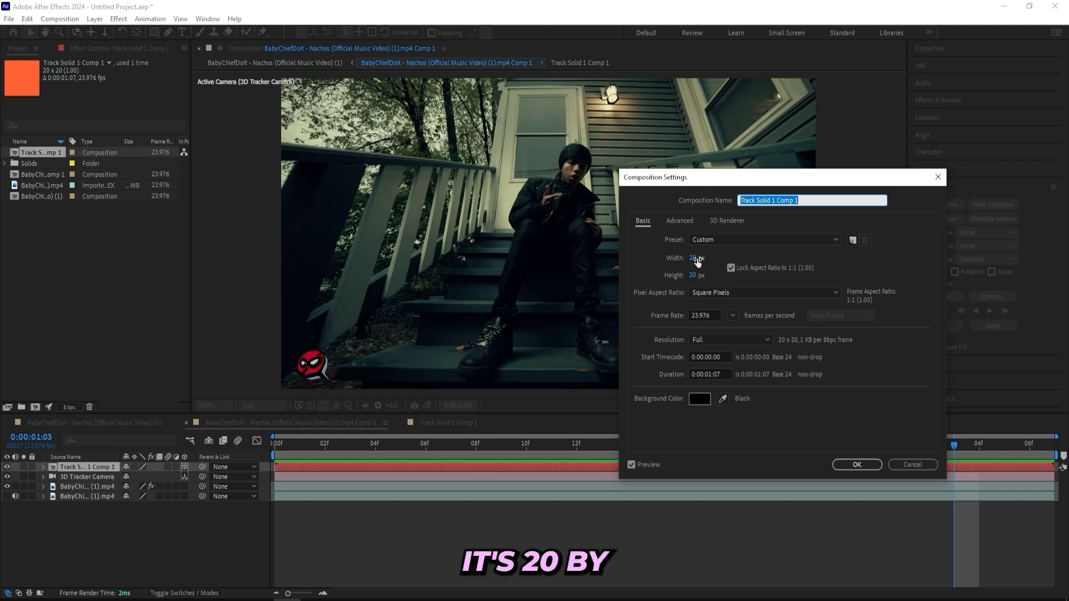
pyautogui.click(724, 267)
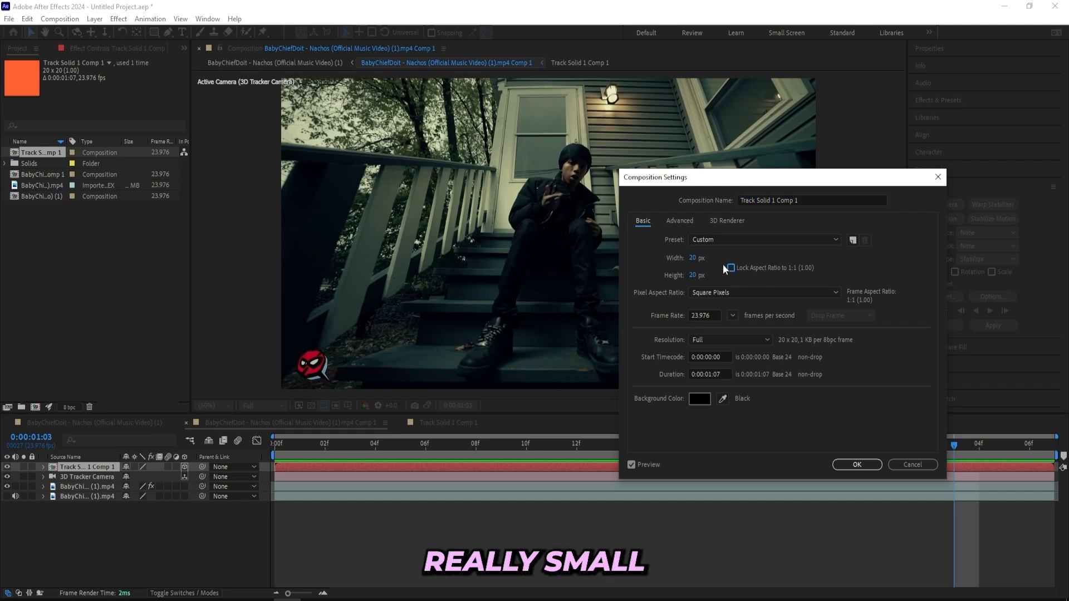
pyautogui.write('1920')
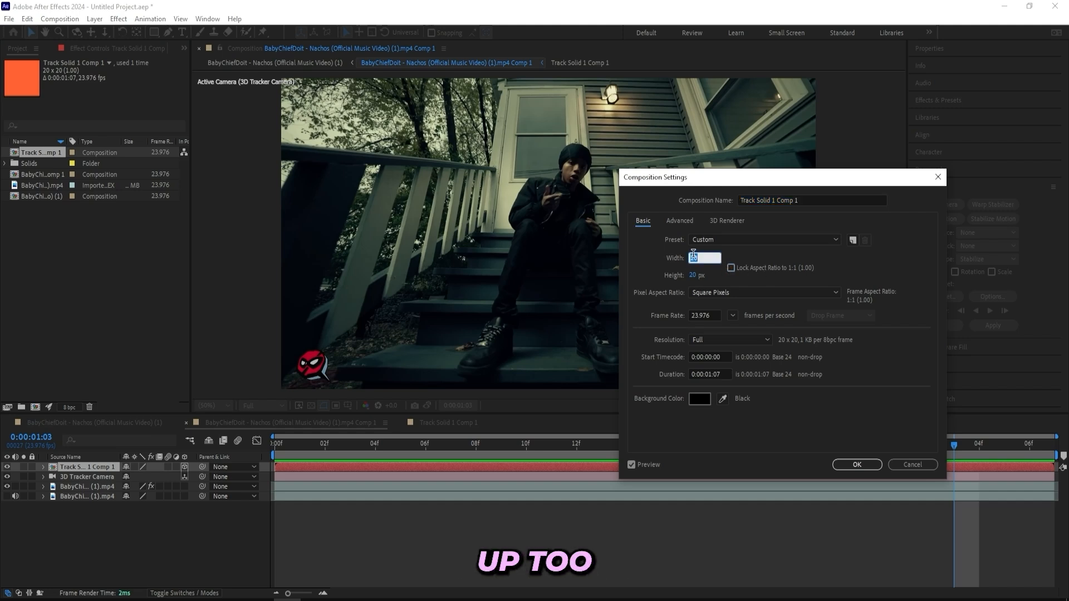
pyautogui.press('Tab')
pyautogui.write('108')
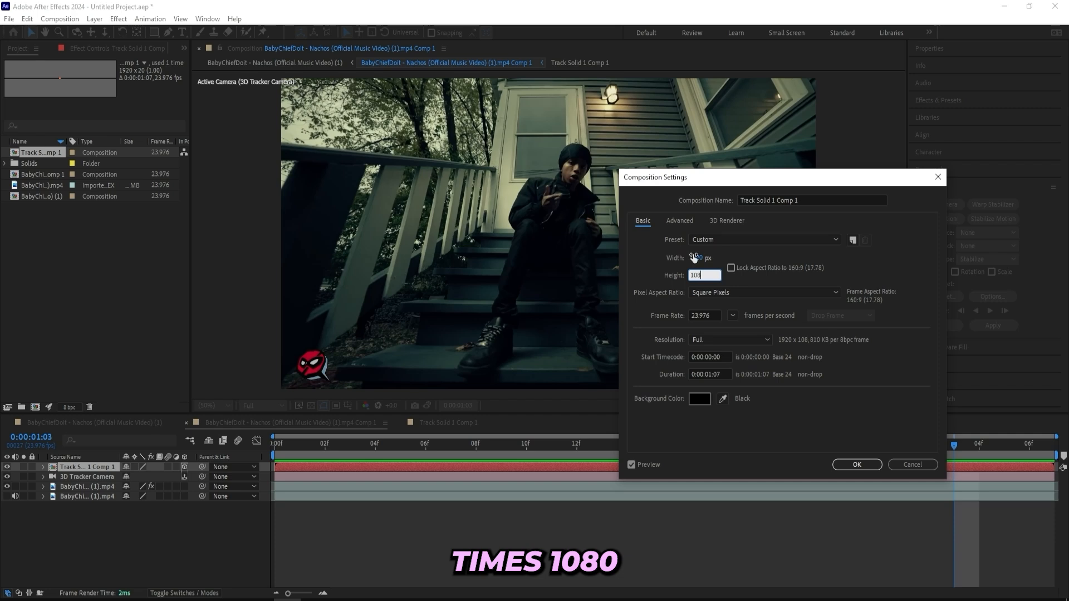
pyautogui.write('0')
pyautogui.click(856, 464)
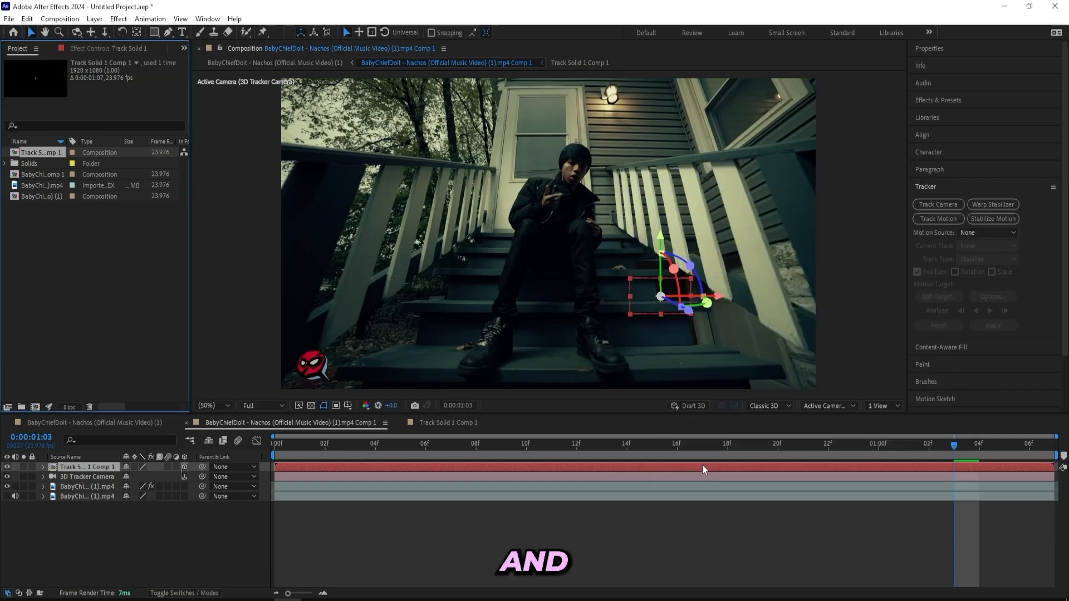
# Step: Delete the small orange Track Solid 1 layer inside Track Solid 1 Comp 1
pyautogui.doubleClick(702, 465)
pyautogui.scroll(-3, 593, 245)
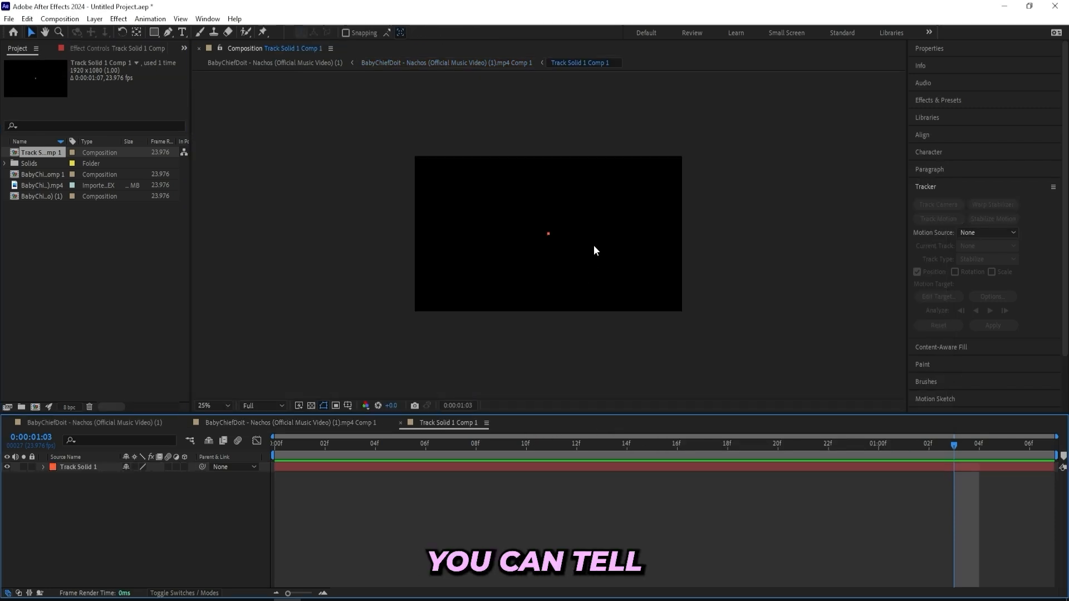
pyautogui.click(300, 468)
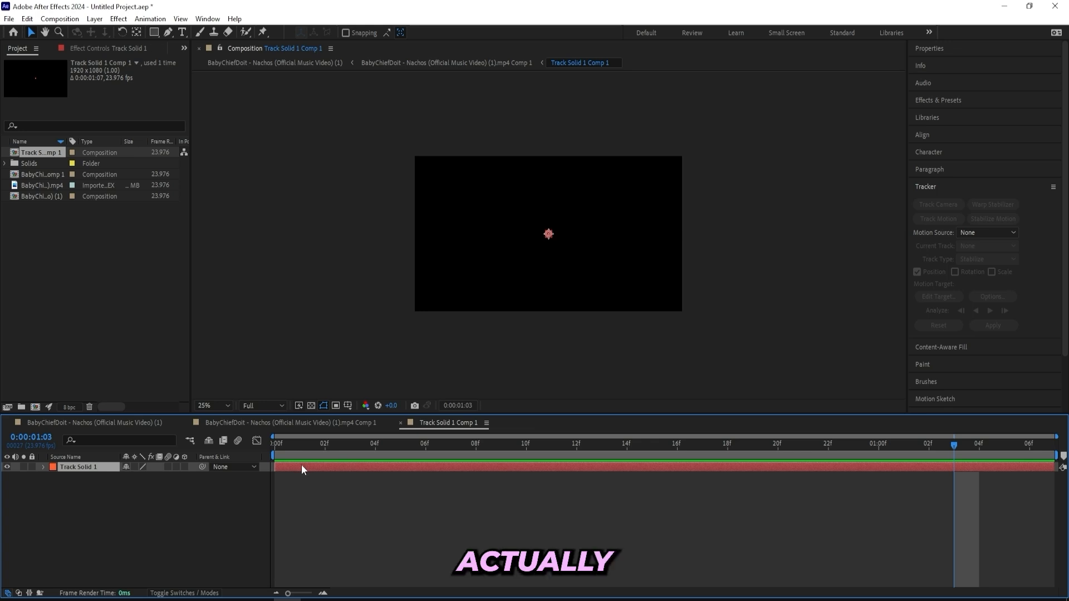
pyautogui.press('Delete')
# Step: Add a 1920 x 1080 px black solid to Track Solid 1 Comp 1 and return to the main composition
pyautogui.rightClick(314, 478)
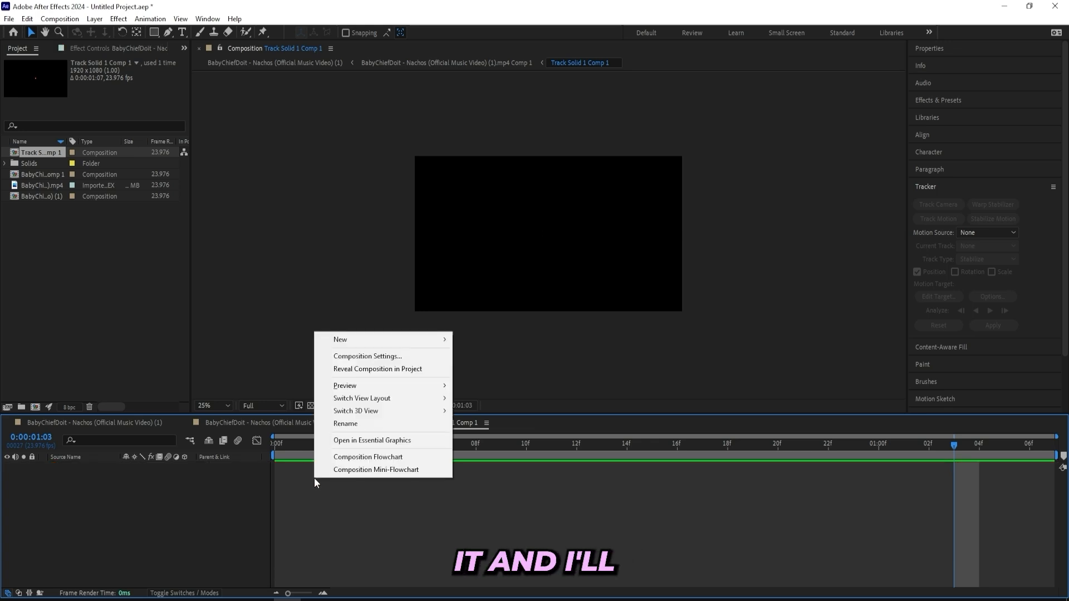
pyautogui.moveTo(356, 340)
pyautogui.click(471, 369)
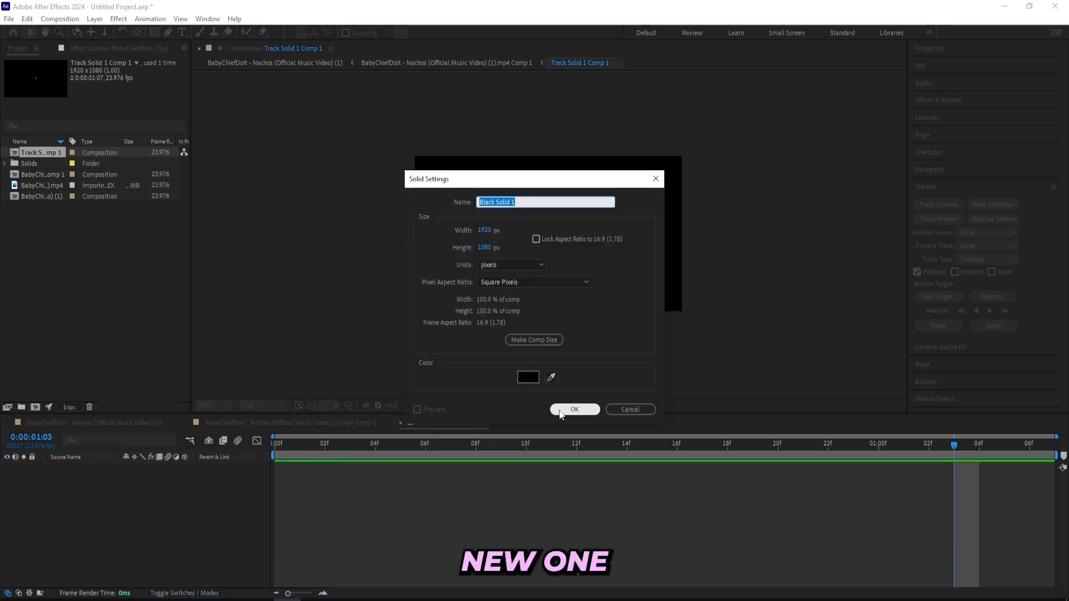
pyautogui.click(573, 409)
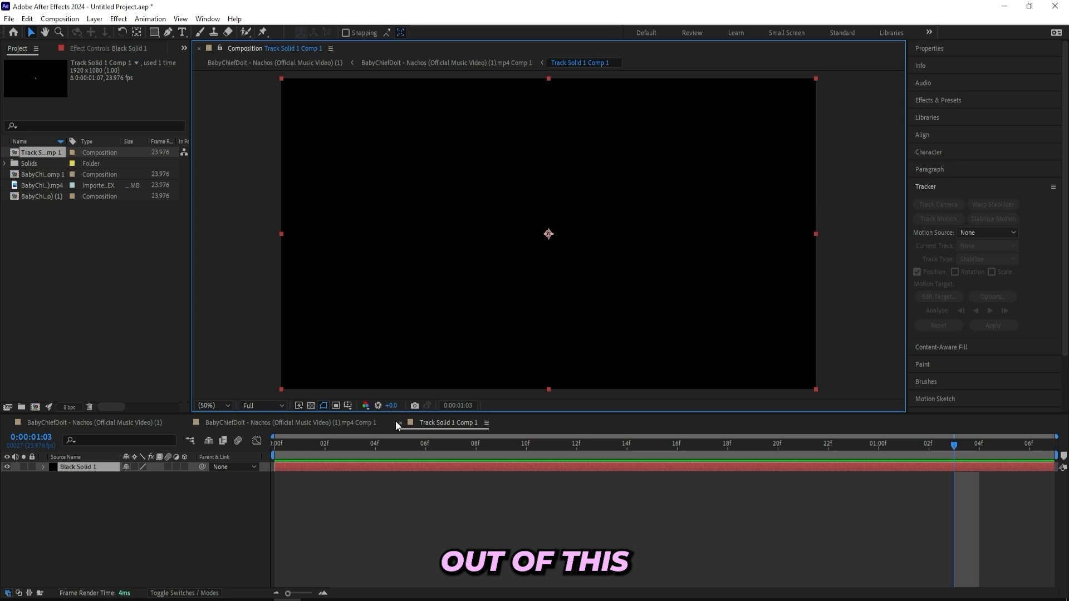
pyautogui.click(398, 423)
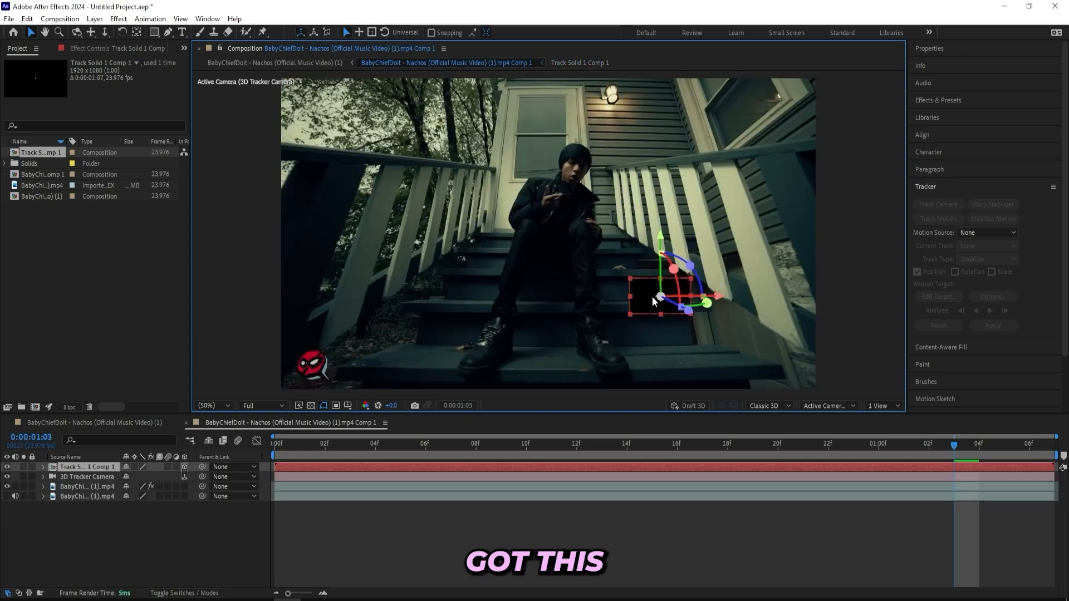
# Step: Scale Track Solid 1 Comp 1 to 226% and preview the clip from its first frame to check the tracking
pyautogui.press('s')
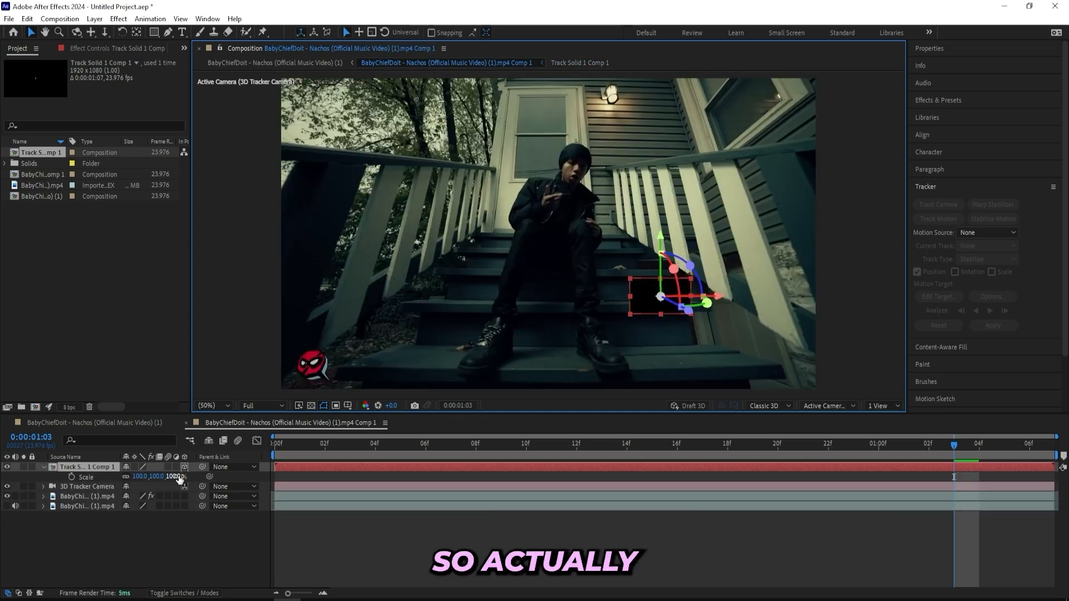
pyautogui.moveTo(140, 477); pyautogui.dragTo(275, 474)
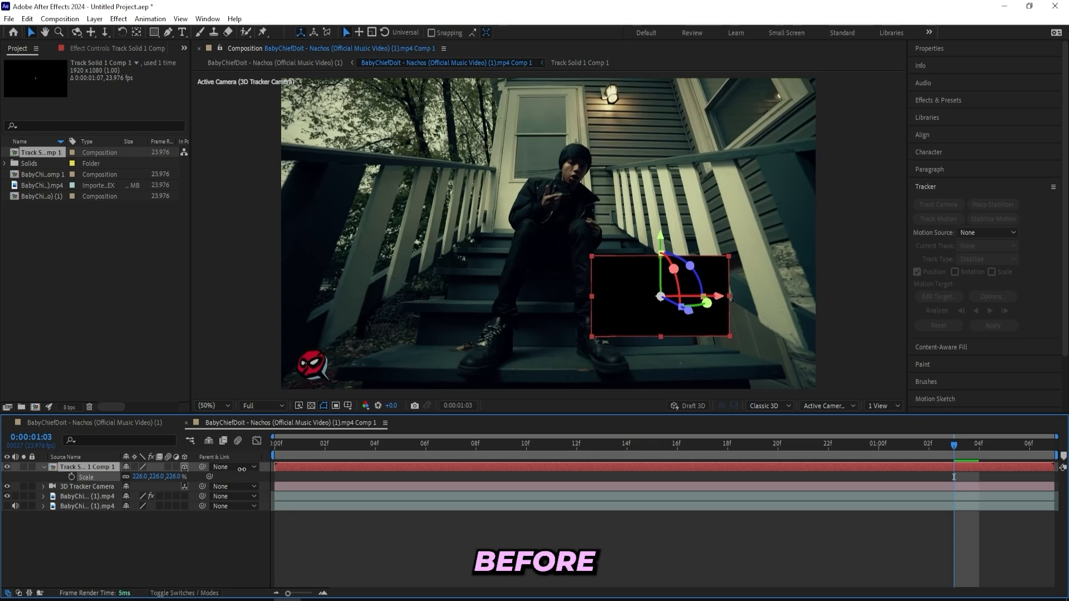
pyautogui.click(342, 448)
pyautogui.moveTo(342, 448); pyautogui.dragTo(239, 456)
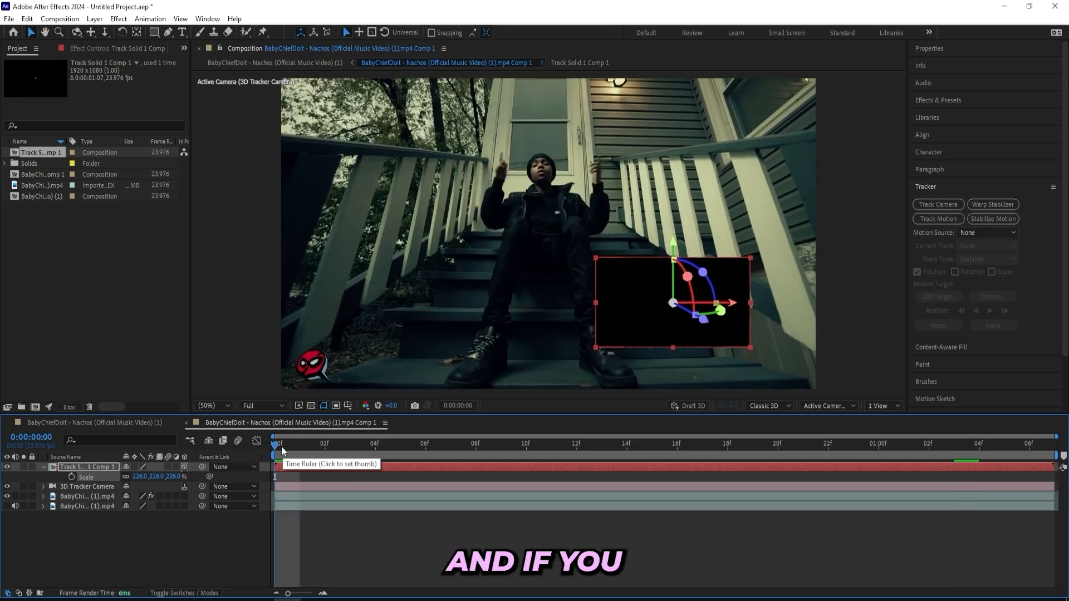
pyautogui.press('space')
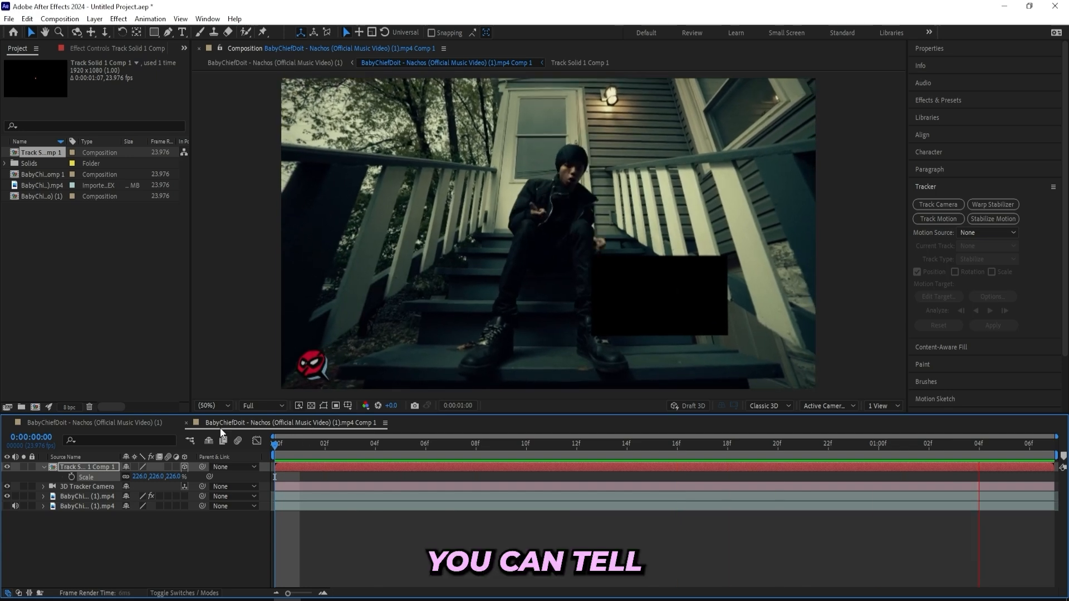
pyautogui.press('space')
pyautogui.press('space')
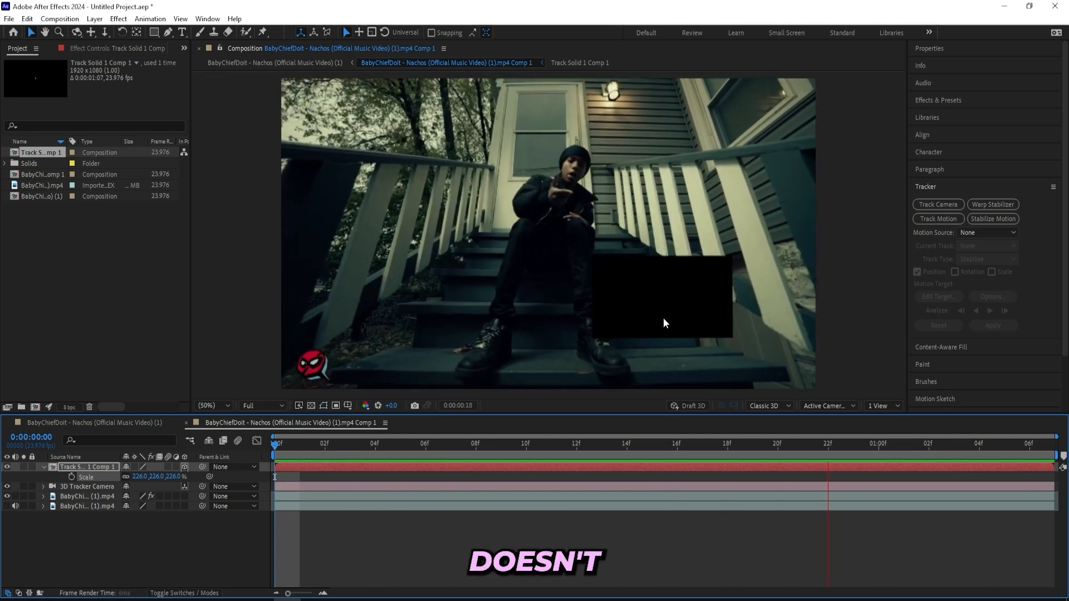
pyautogui.moveTo(299, 450); pyautogui.dragTo(987, 395)
pyautogui.press('Home')
# Step: Apply the Audio Spectrum effect to Track Solid 1 Comp 1 and use layer 4, the clip's audio copy, as its audio layer
pyautogui.click(935, 102)
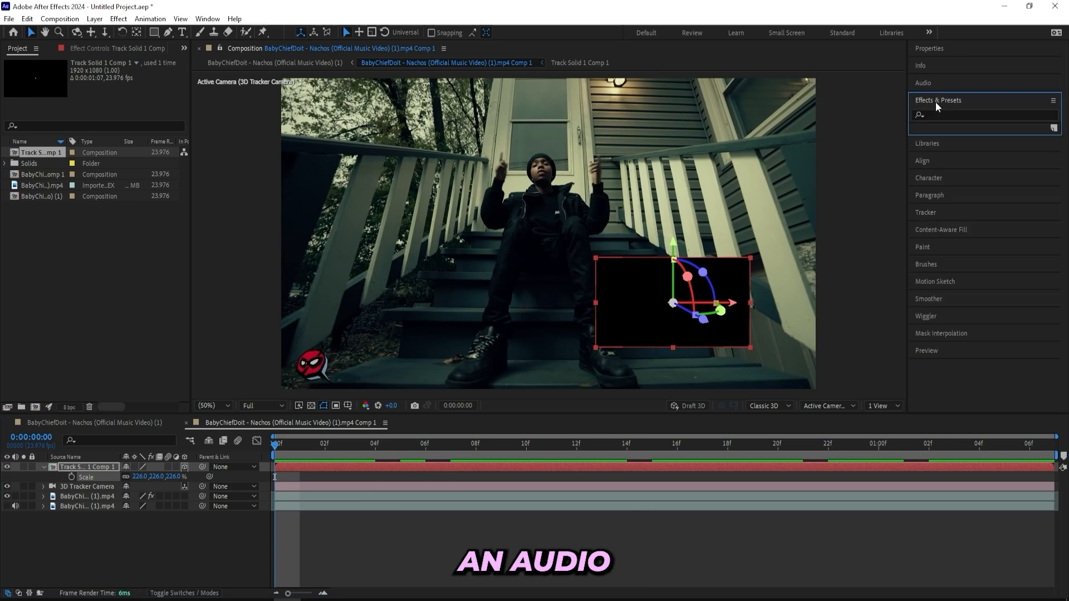
pyautogui.write('audio')
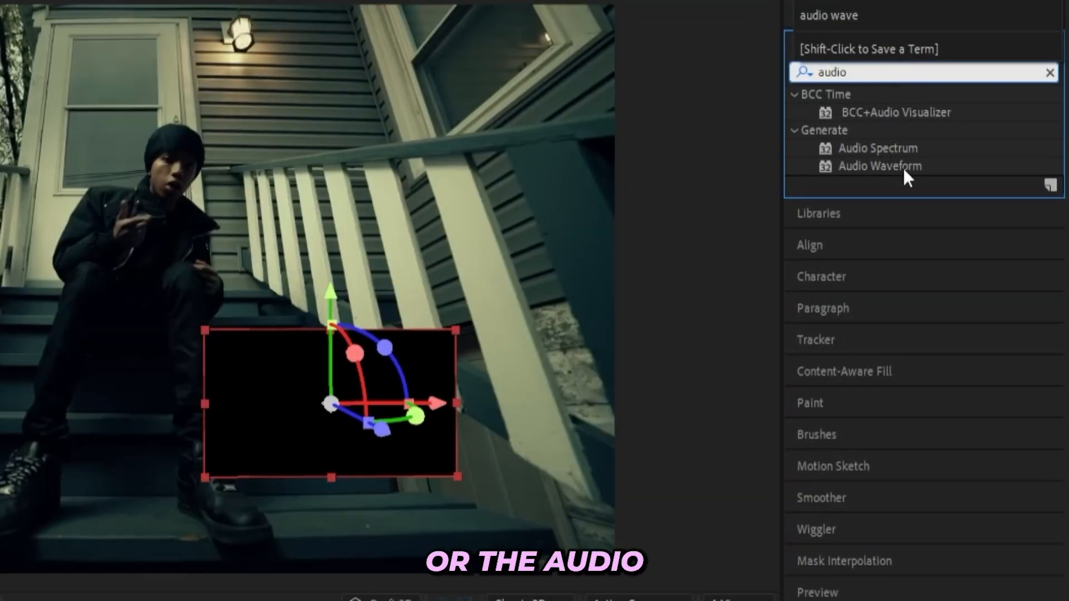
pyautogui.click(913, 149)
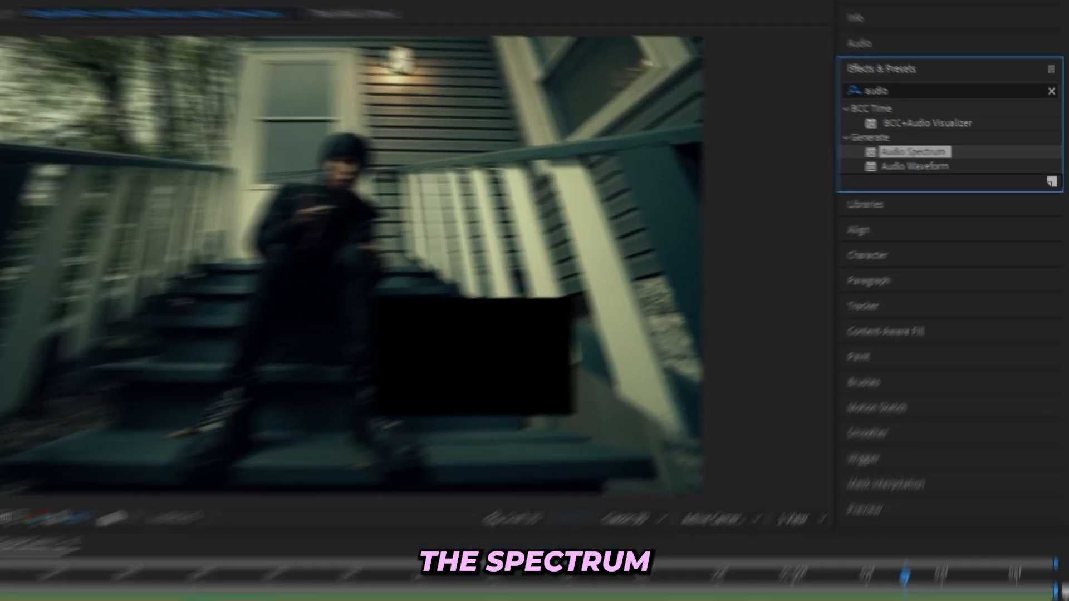
pyautogui.moveTo(879, 149); pyautogui.dragTo(515, 467)
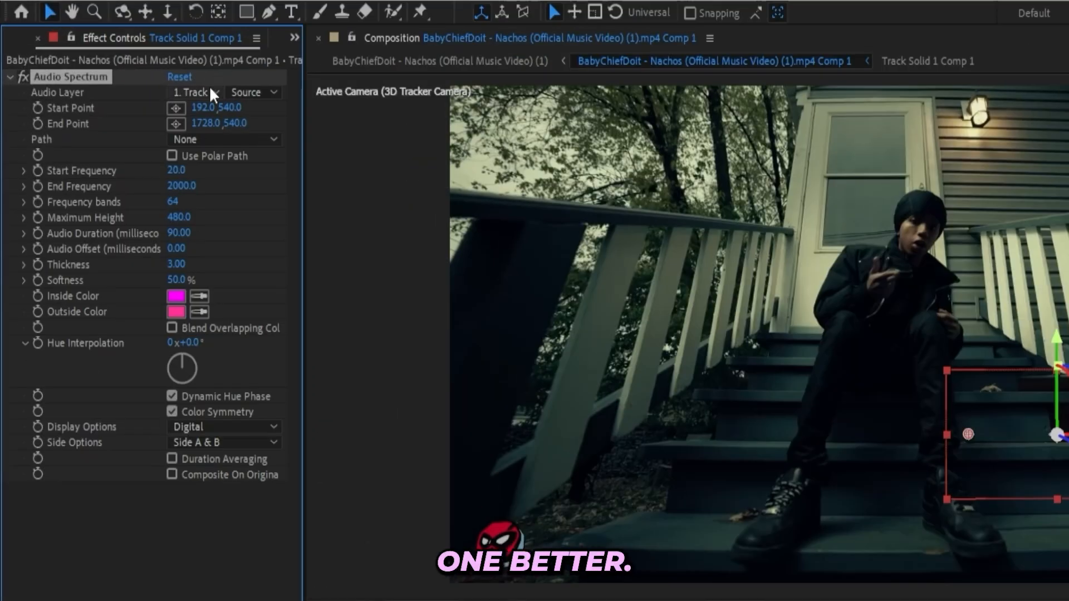
pyautogui.click(192, 92)
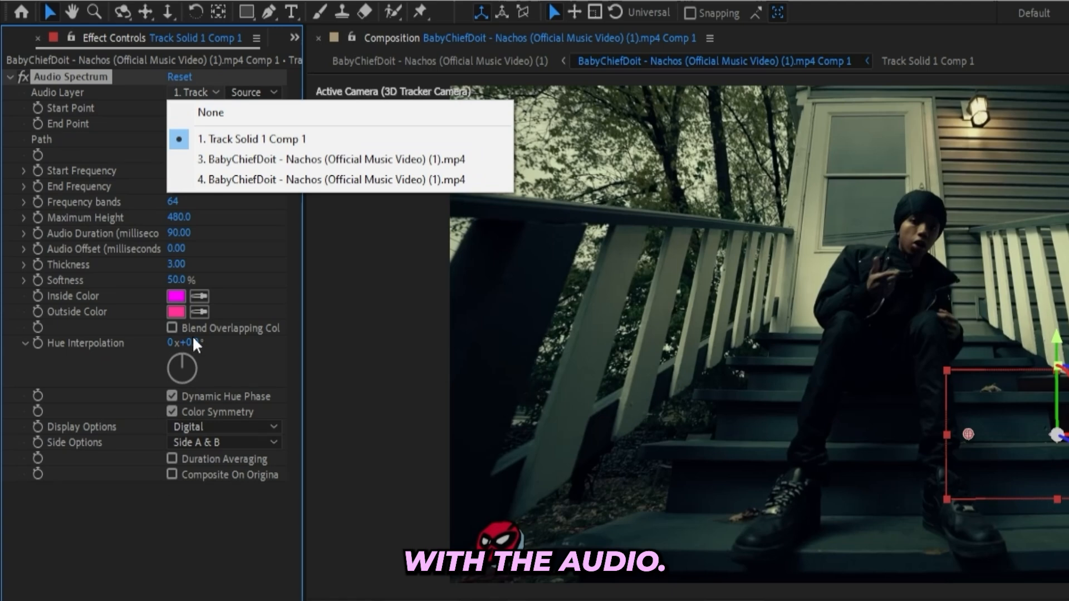
pyautogui.click(250, 178)
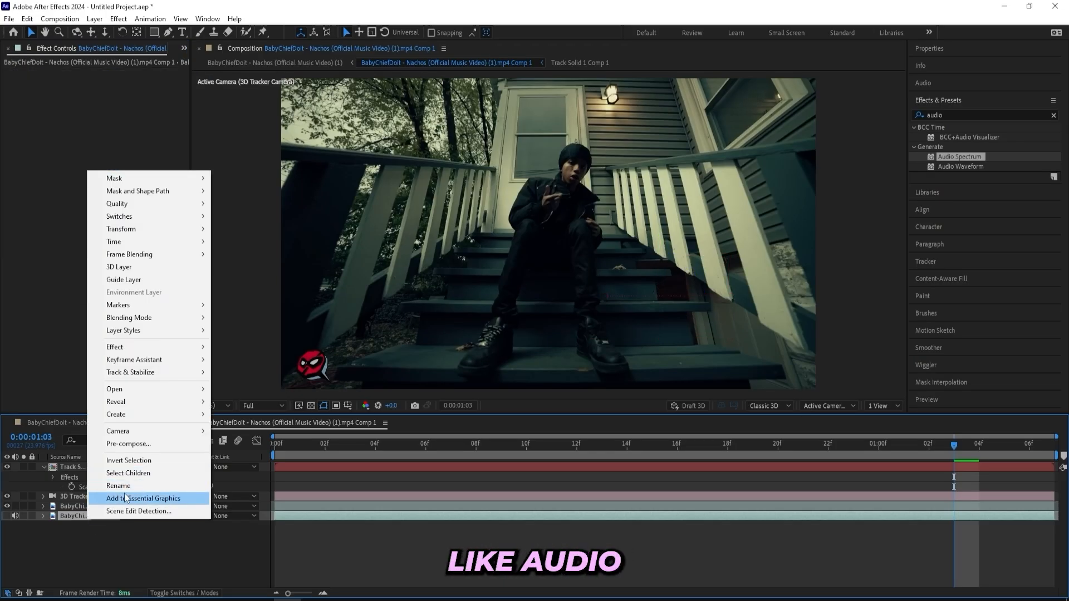
# Step: Rename the clip's sound-only layer as audio and the camera-tracked video layer as bg
pyautogui.click(128, 491)
pyautogui.write('audio')
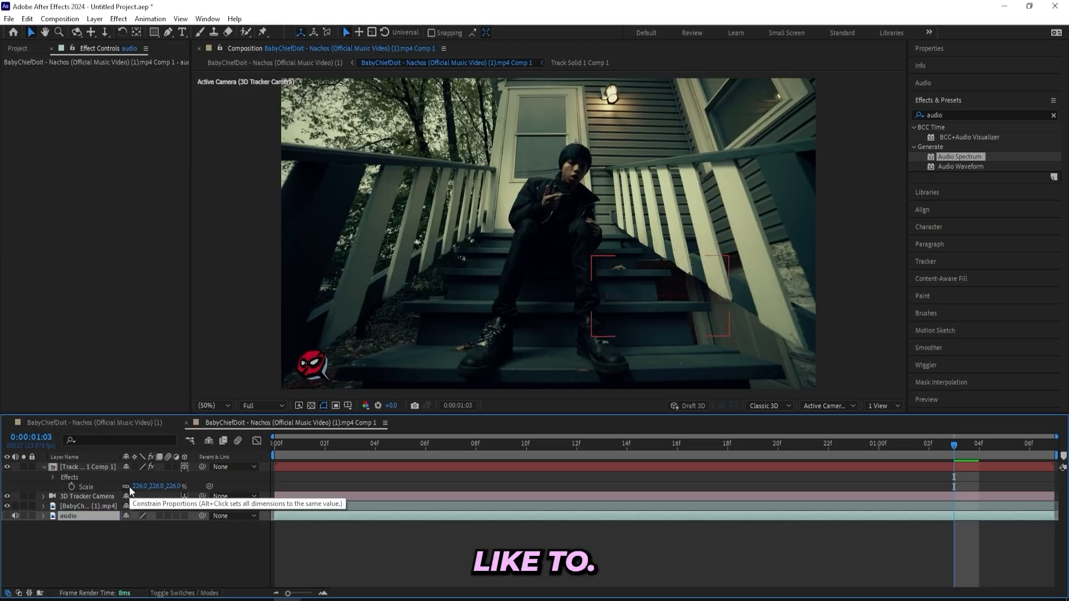
pyautogui.rightClick(71, 506)
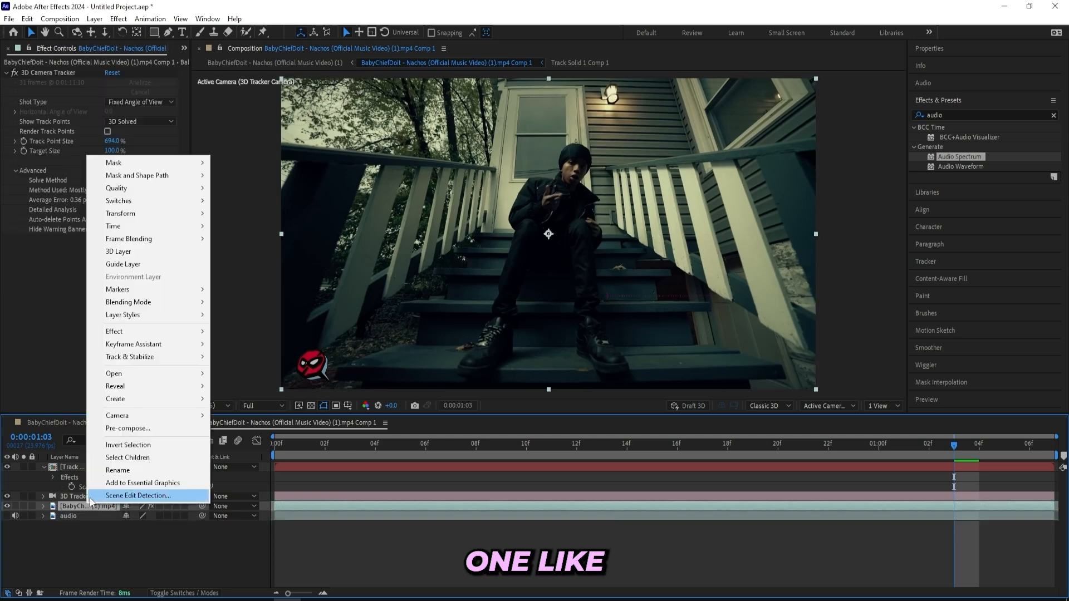
pyautogui.click(110, 470)
pyautogui.write('bg')
pyautogui.press('Return')
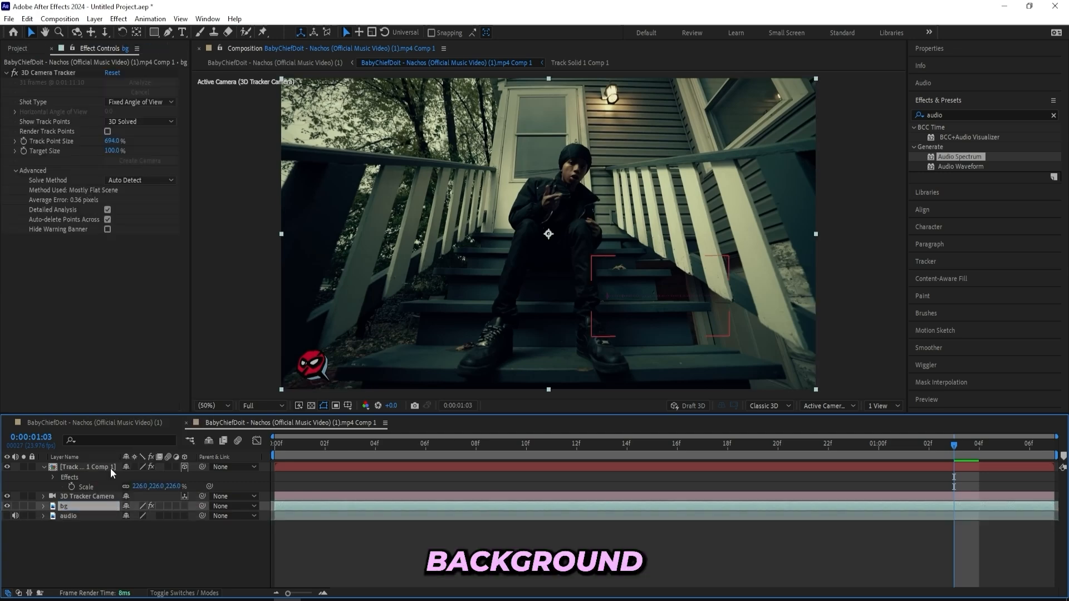
# Step: Preview the audio spectrum on Track Solid 1 Comp 1 and set its maximum height to 5130
pyautogui.click(850, 467)
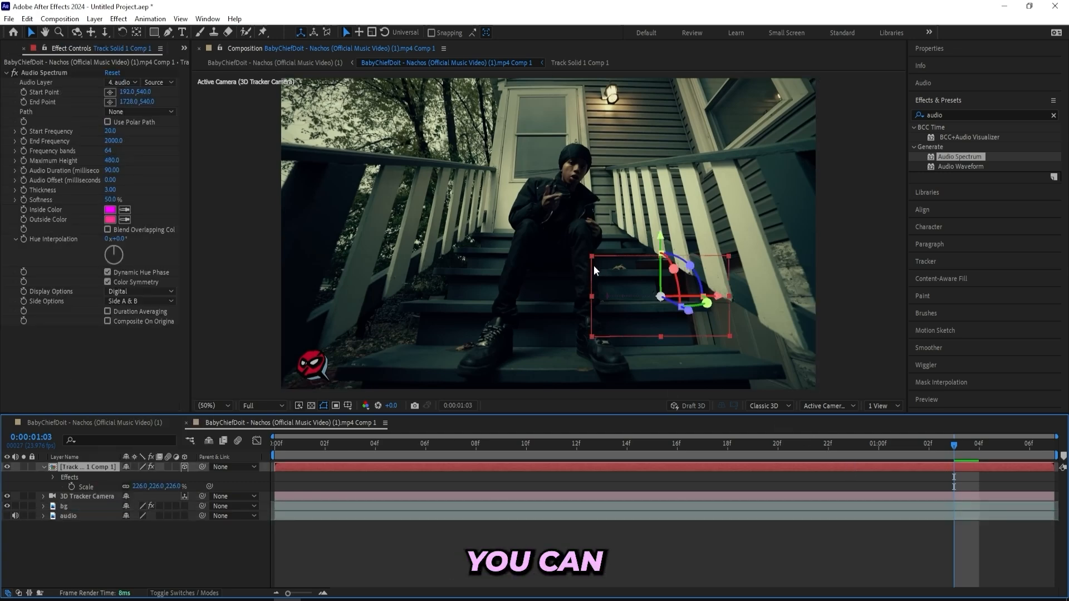
pyautogui.scroll(2, 676, 295)
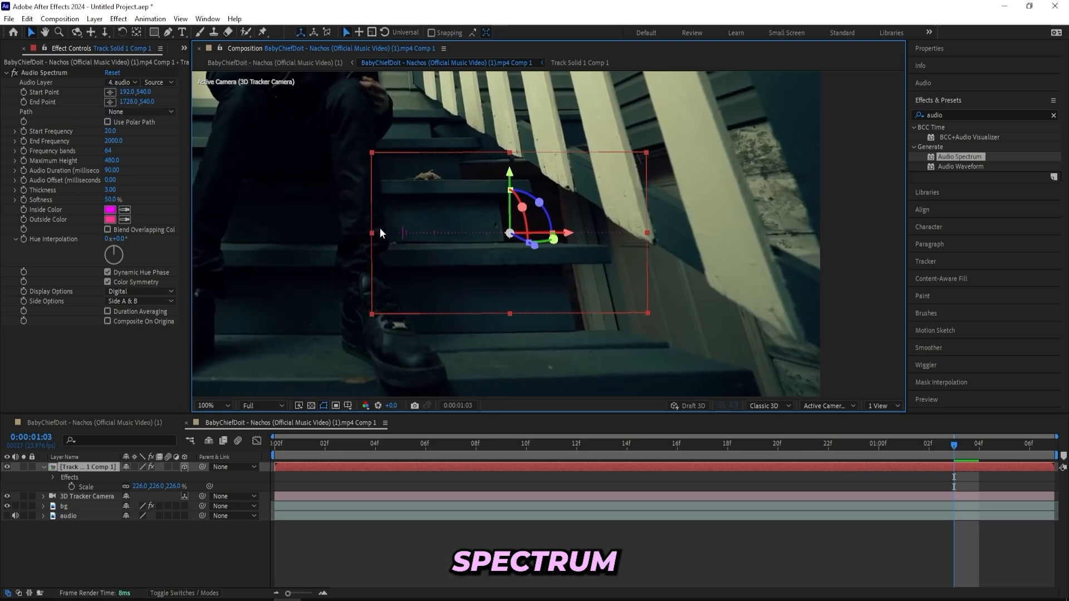
pyautogui.scroll(-2, 353, 195)
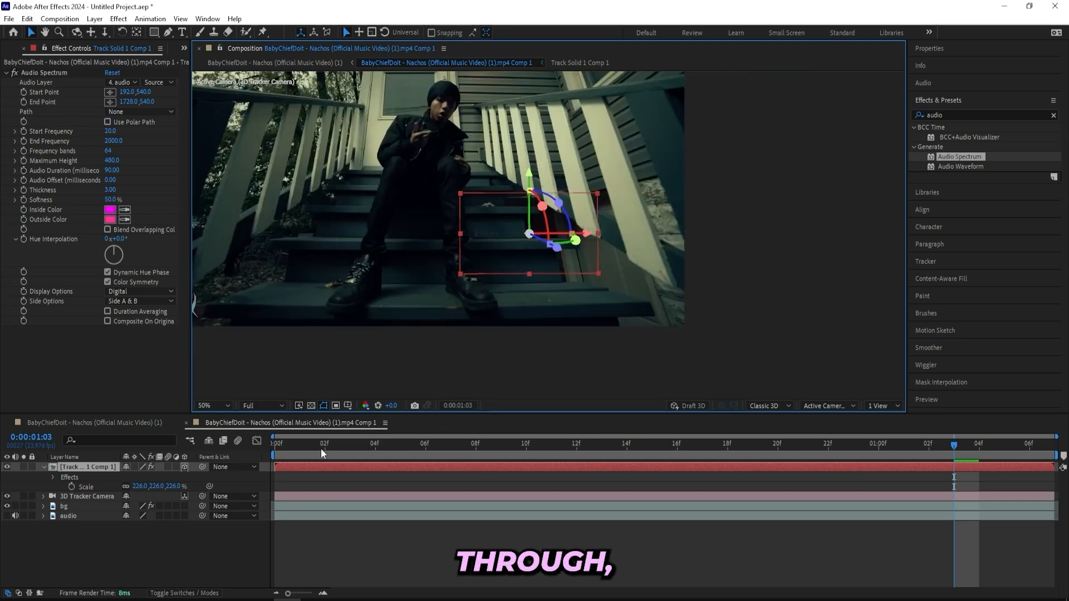
pyautogui.press('space')
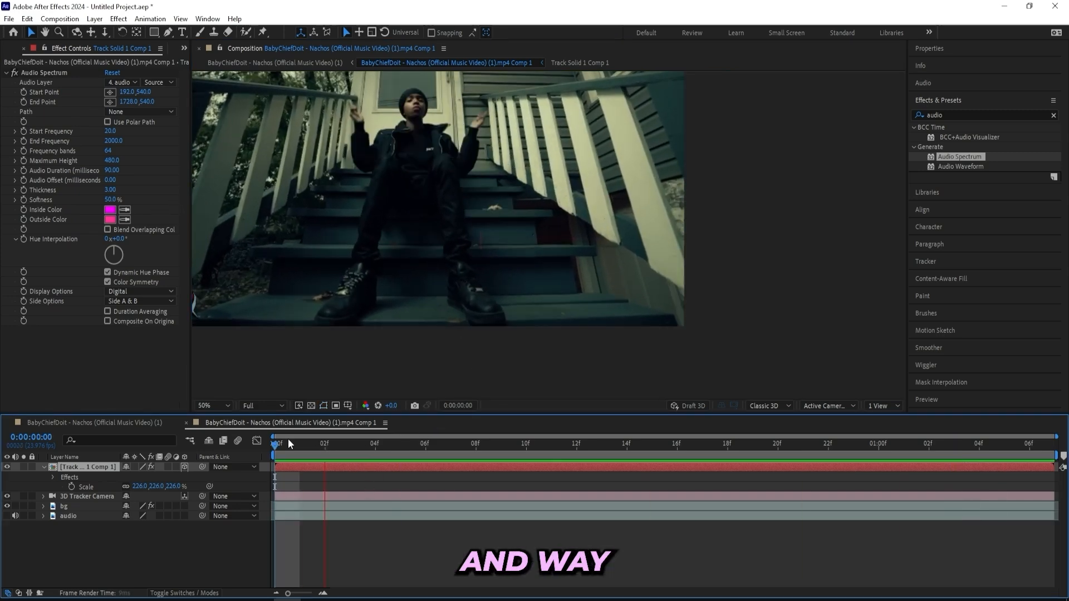
pyautogui.moveTo(301, 446); pyautogui.dragTo(445, 437)
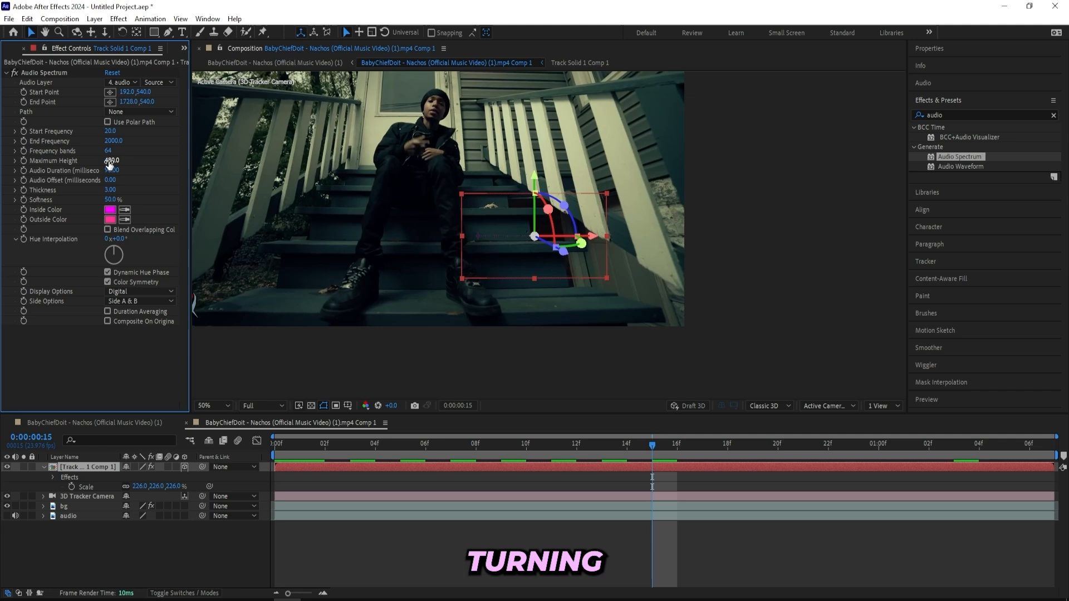
pyautogui.moveTo(110, 161); pyautogui.dragTo(287, 138)
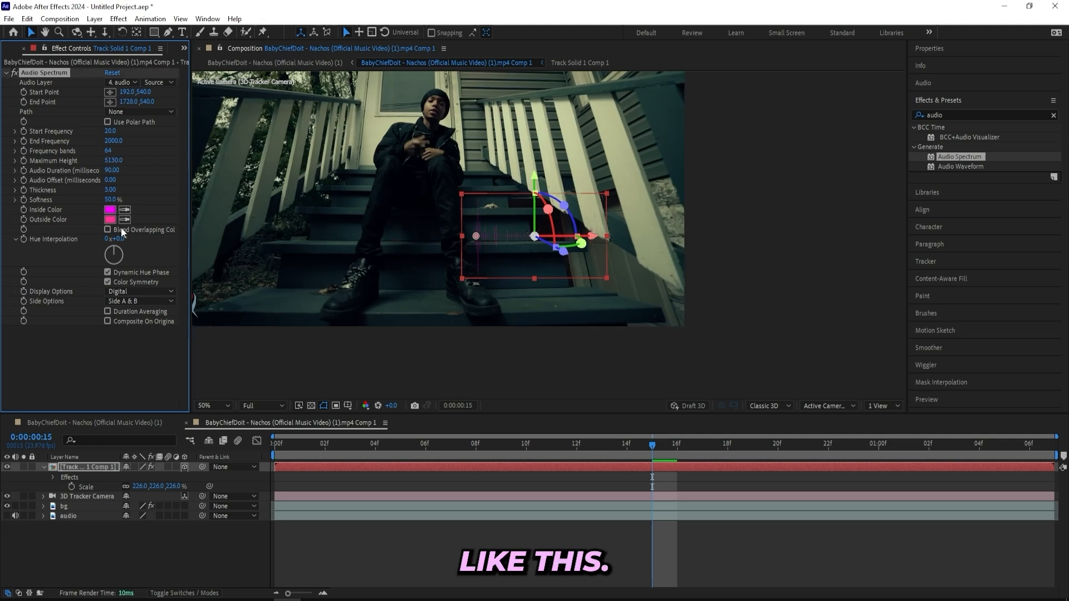
# Step: Change the Audio Spectrum's inside color to bright green and its outside color to a darker green
pyautogui.click(110, 210)
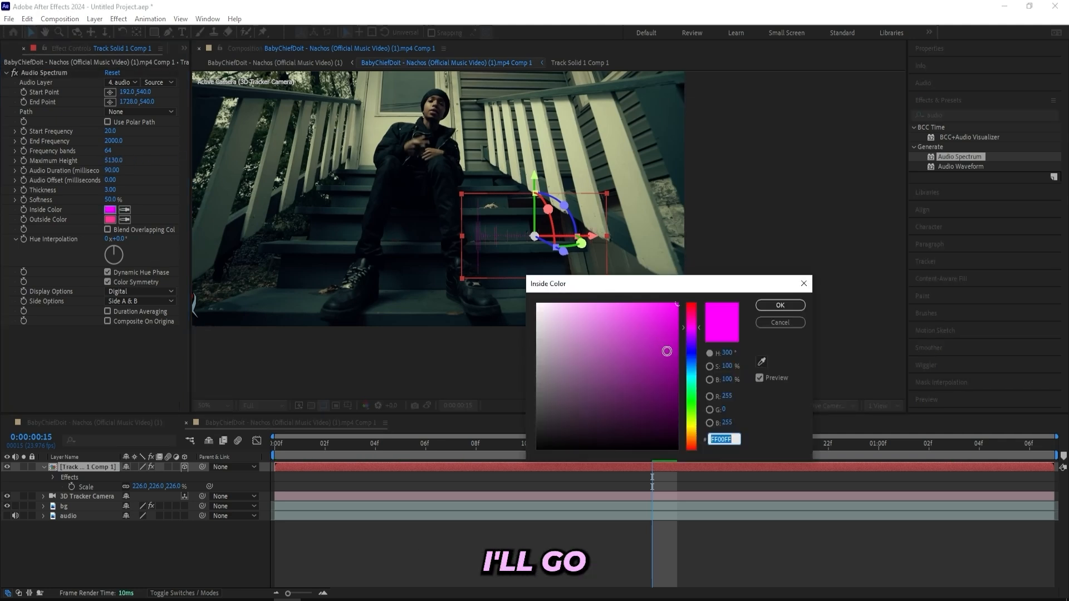
pyautogui.click(694, 381)
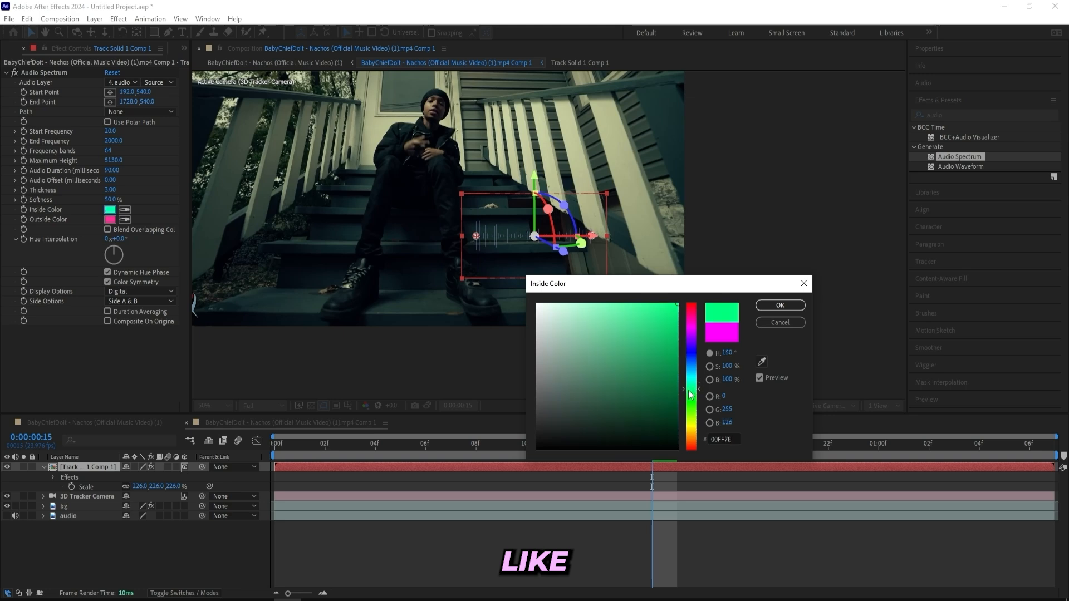
pyautogui.click(786, 307)
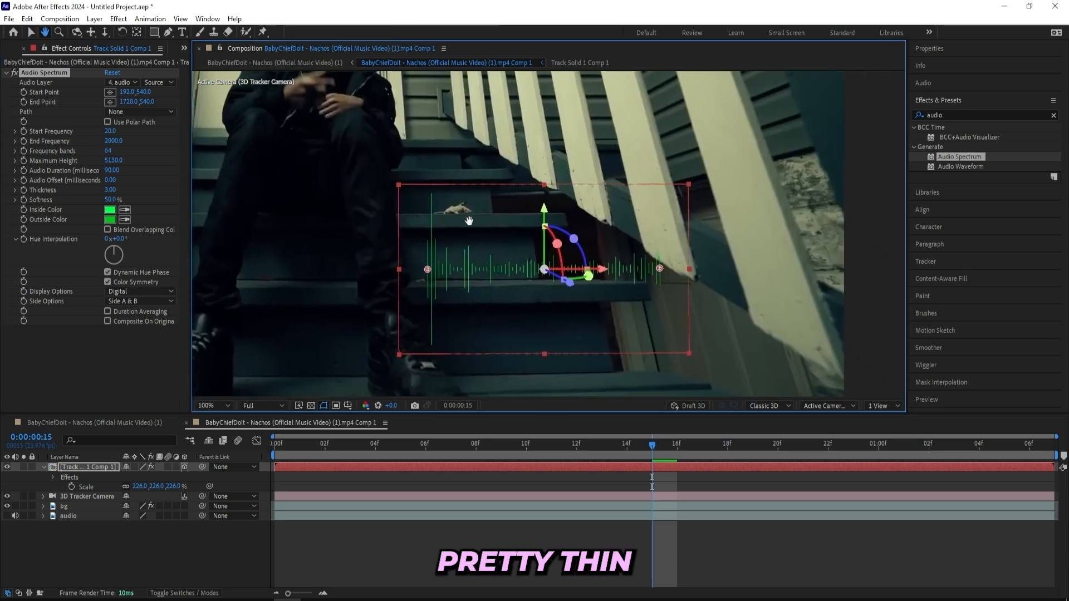
# Step: Set the Audio Spectrum's start frequency to 520, frequency bands to 339 and maximum height to 12440
pyautogui.moveTo(469, 221); pyautogui.dragTo(475, 230)
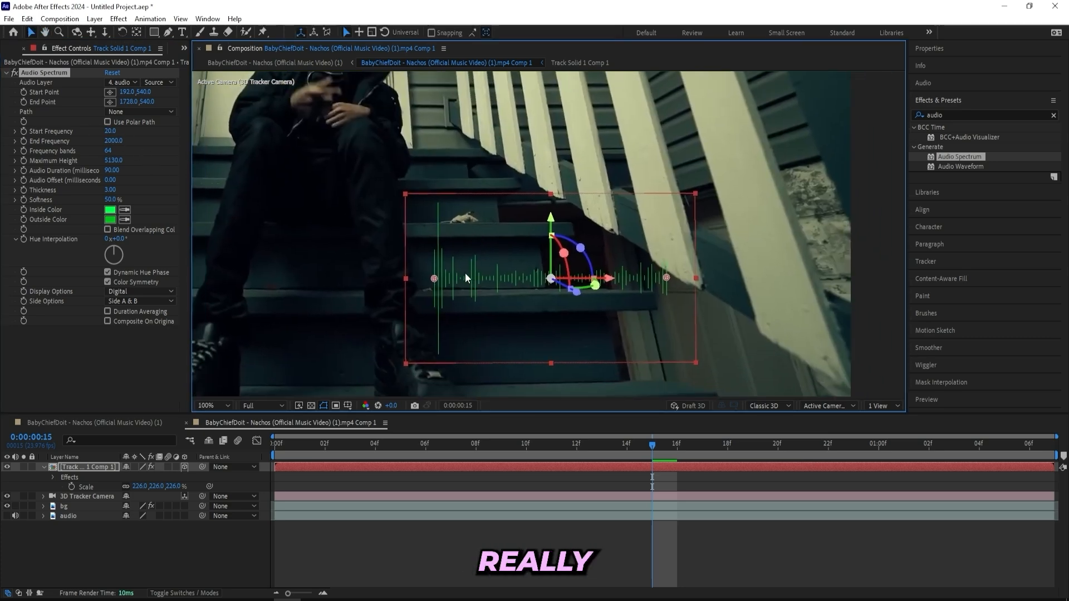
pyautogui.moveTo(635, 445); pyautogui.dragTo(275, 443)
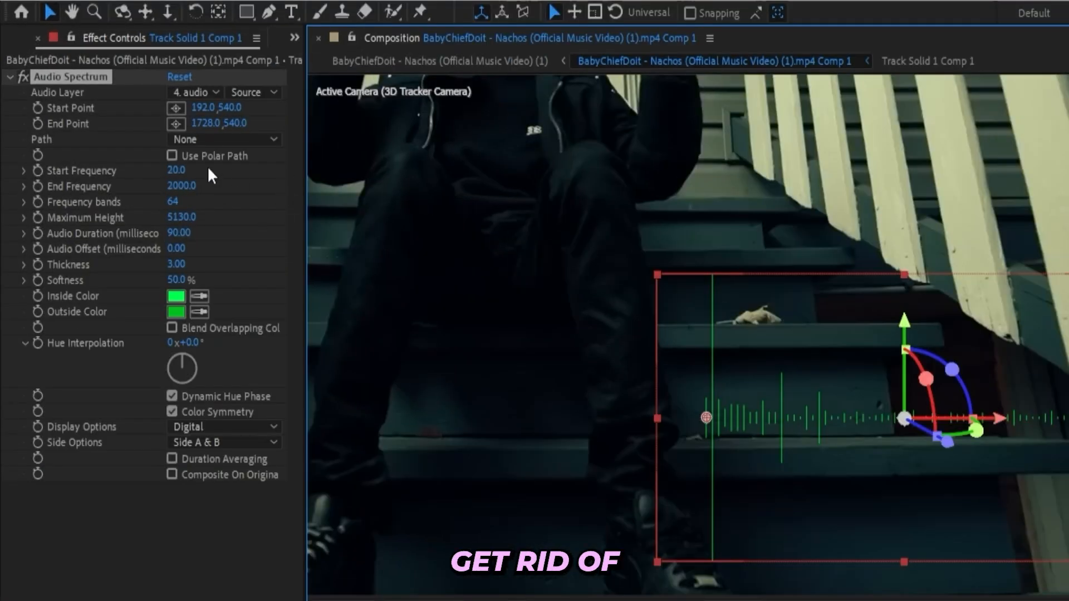
pyautogui.moveTo(179, 171); pyautogui.dragTo(179, 173)
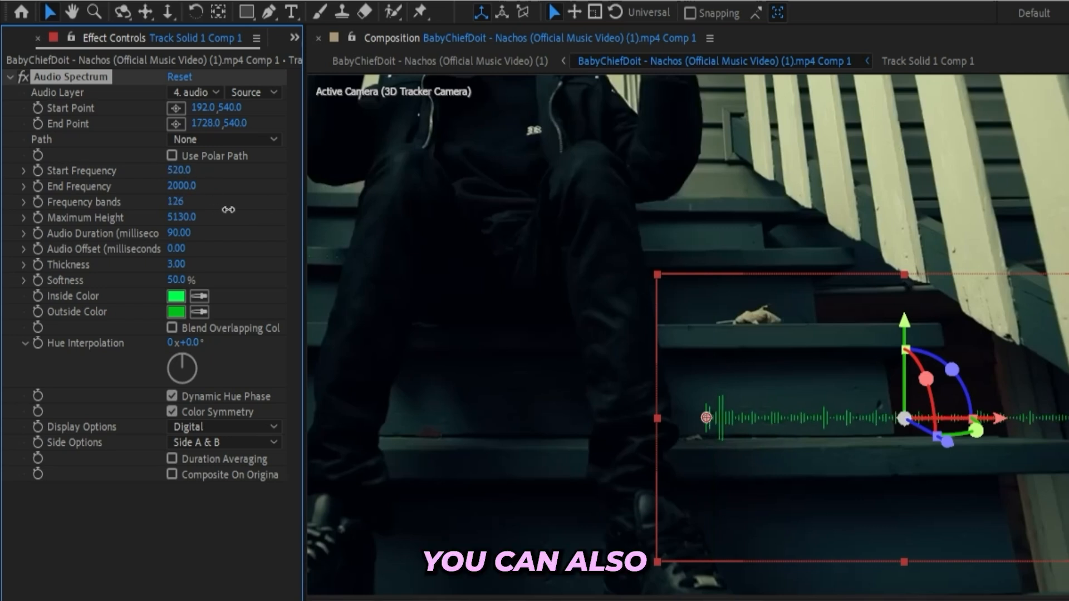
pyautogui.moveTo(172, 206); pyautogui.dragTo(294, 207)
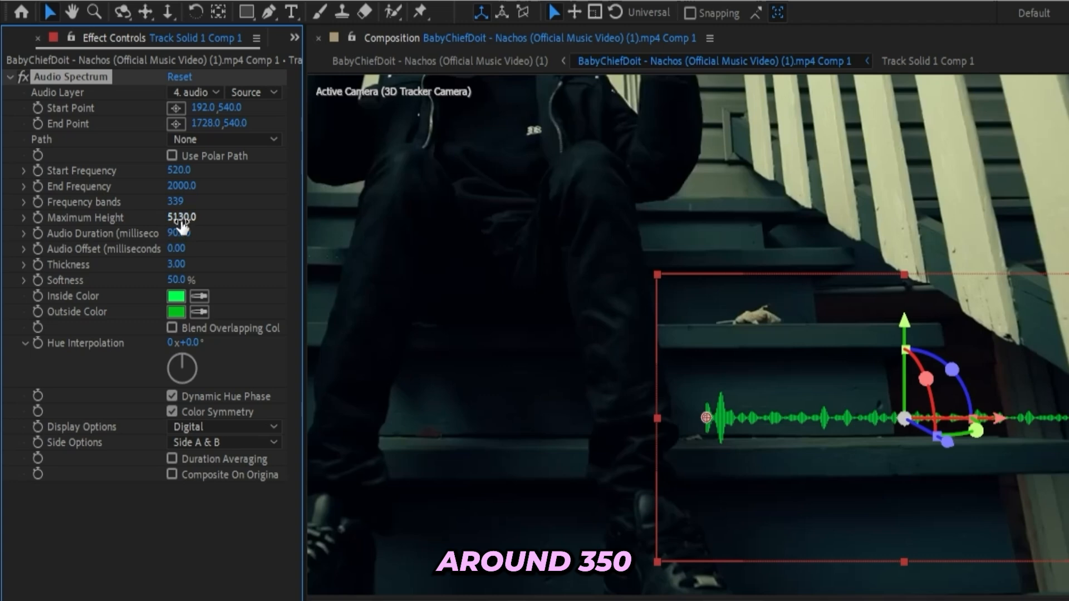
pyautogui.moveTo(181, 222); pyautogui.dragTo(590, 164)
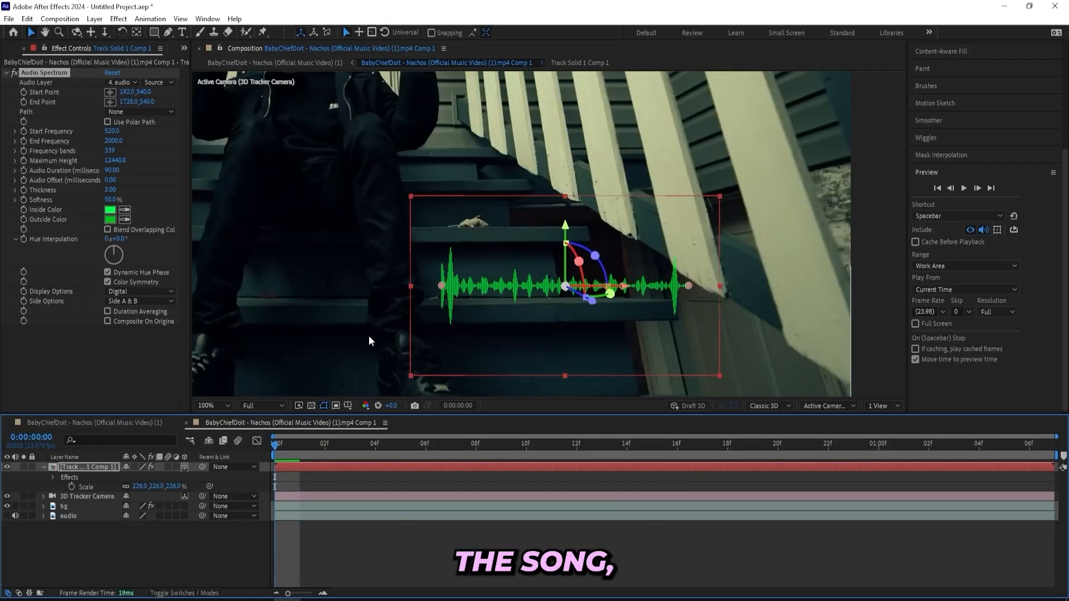
# Step: Play back the spectrum against the song, then enlarge the spectrum layer and move it up in front of the stair railing
pyautogui.press('space')
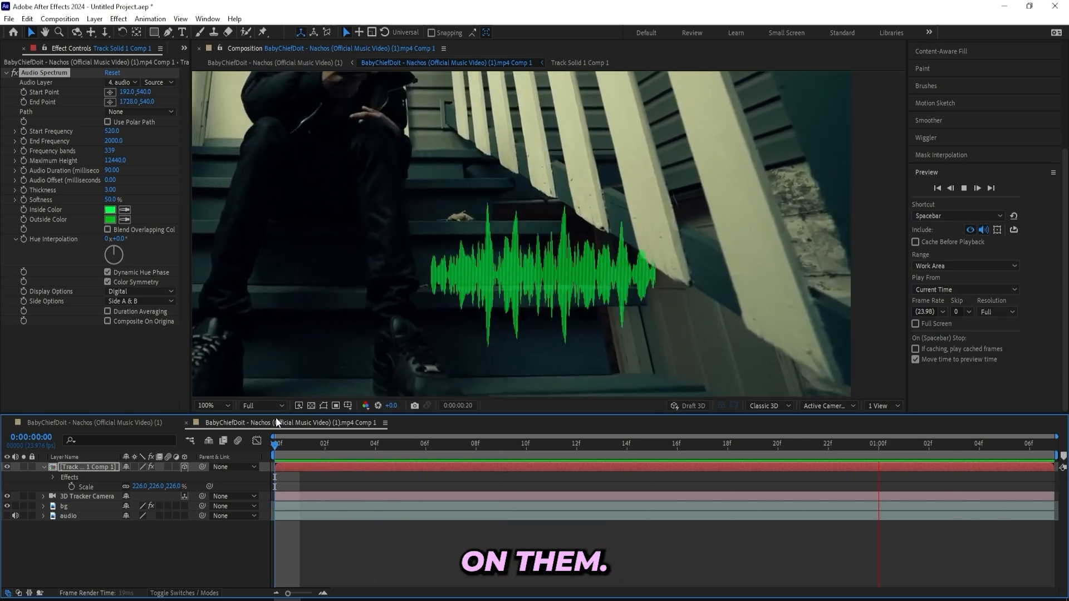
pyautogui.press('space')
pyautogui.press(',')
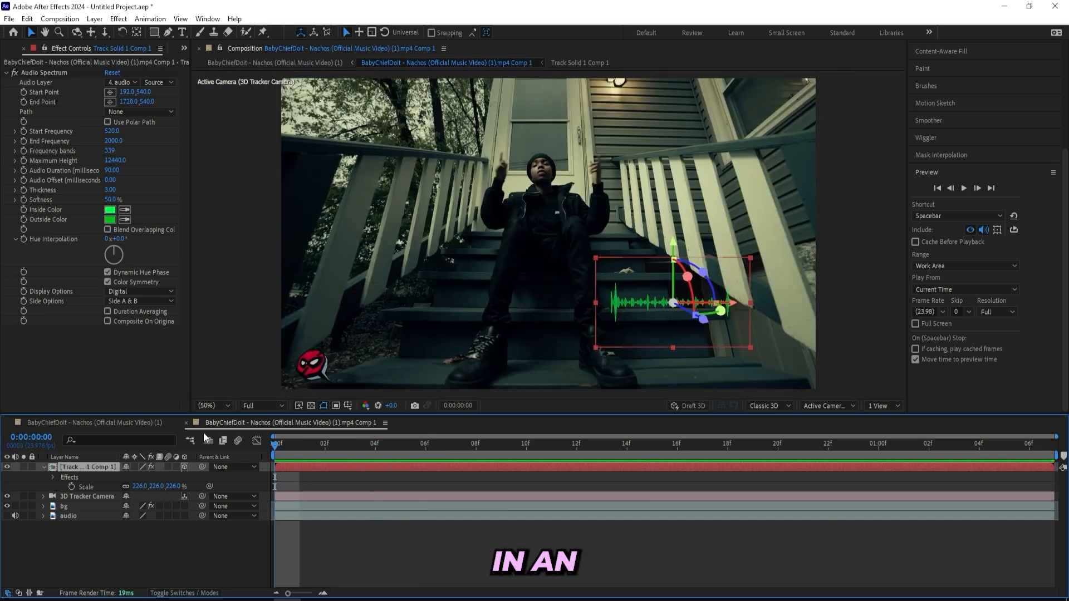
pyautogui.moveTo(158, 486); pyautogui.dragTo(206, 482)
pyautogui.moveTo(612, 298); pyautogui.dragTo(638, 238)
# Step: Rotate the spectrum layer 31° in Y, scale it to 274% and shift it slightly along X to fit inside the frame
pyautogui.press('r')
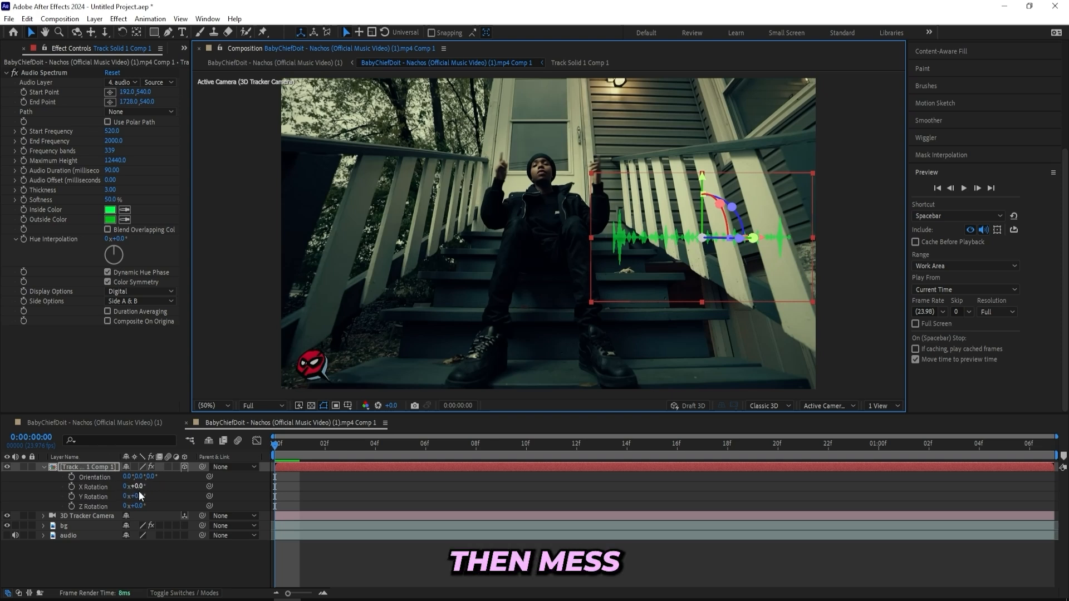
pyautogui.moveTo(123, 495); pyautogui.dragTo(153, 493)
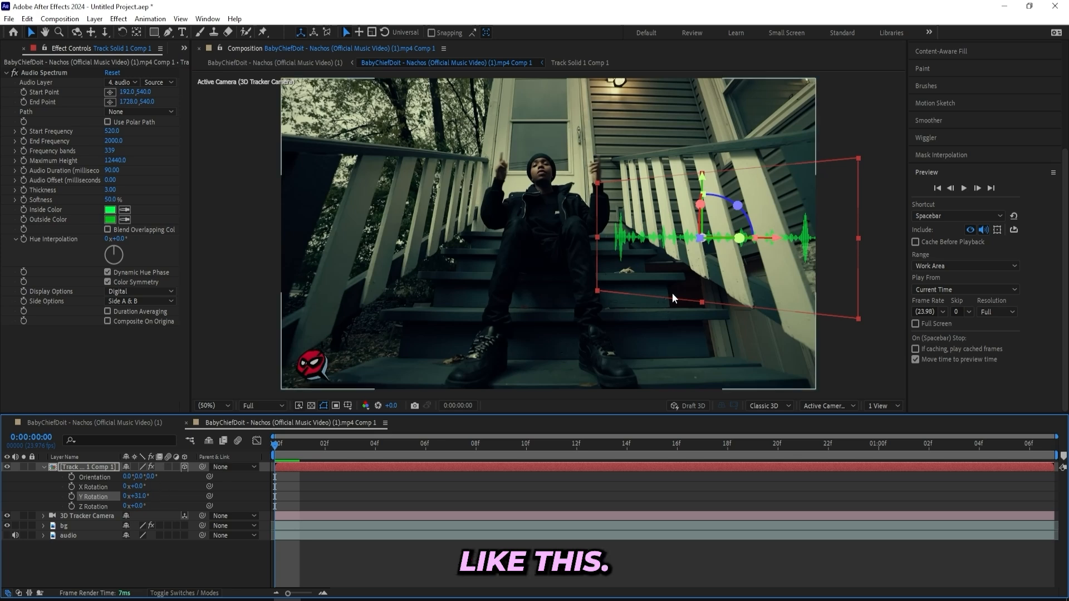
pyautogui.press('s')
pyautogui.moveTo(144, 477); pyautogui.dragTo(134, 477)
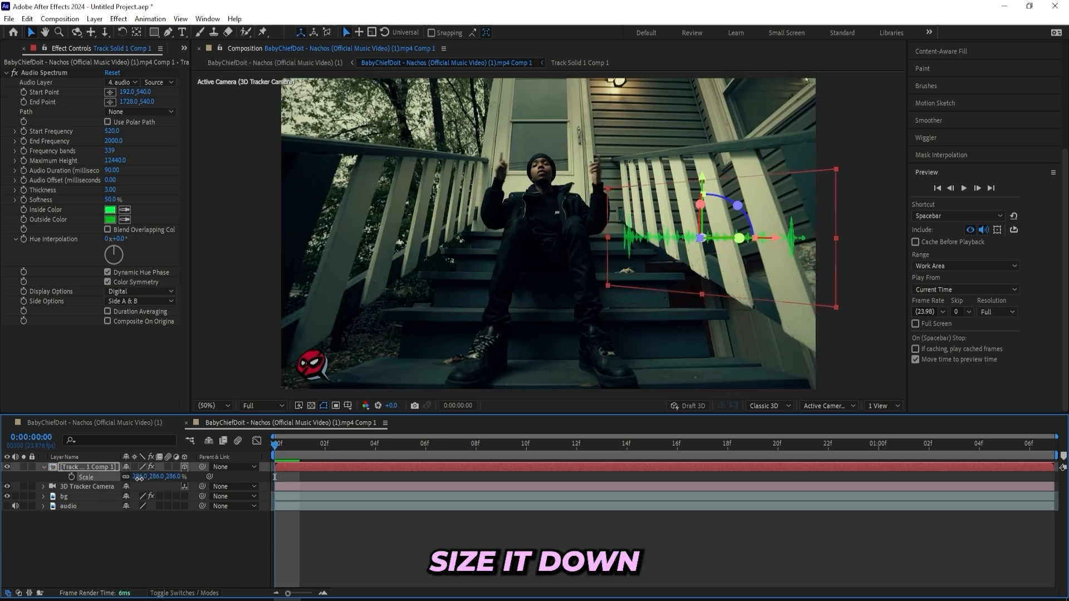
pyautogui.click(778, 242)
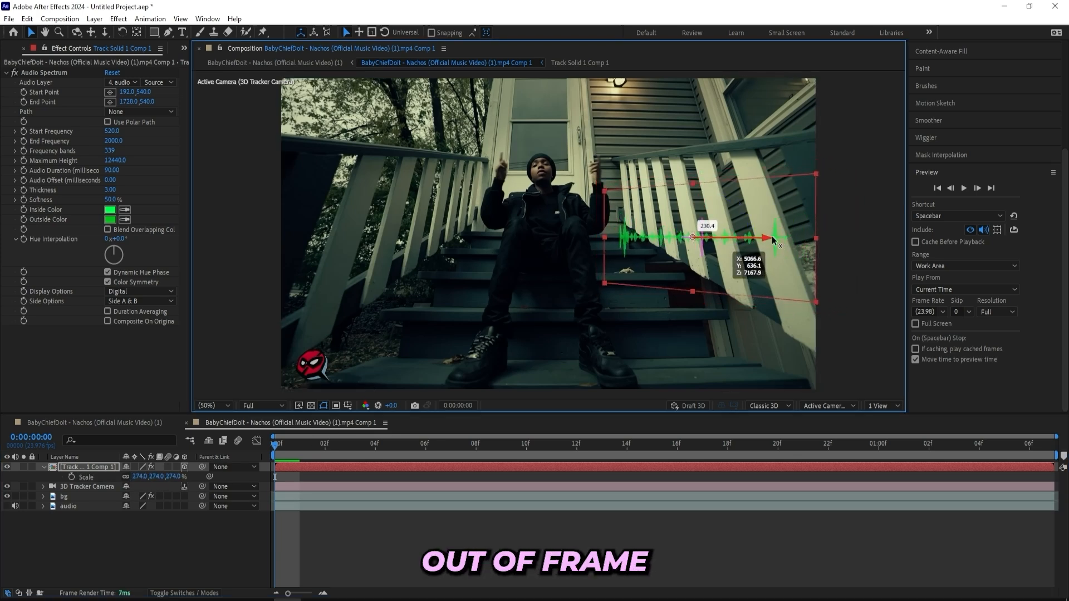
# Step: Change the Audio Spectrum's outside color to a light cyan, 6DFEFE
pyautogui.click(109, 219)
pyautogui.click(605, 307)
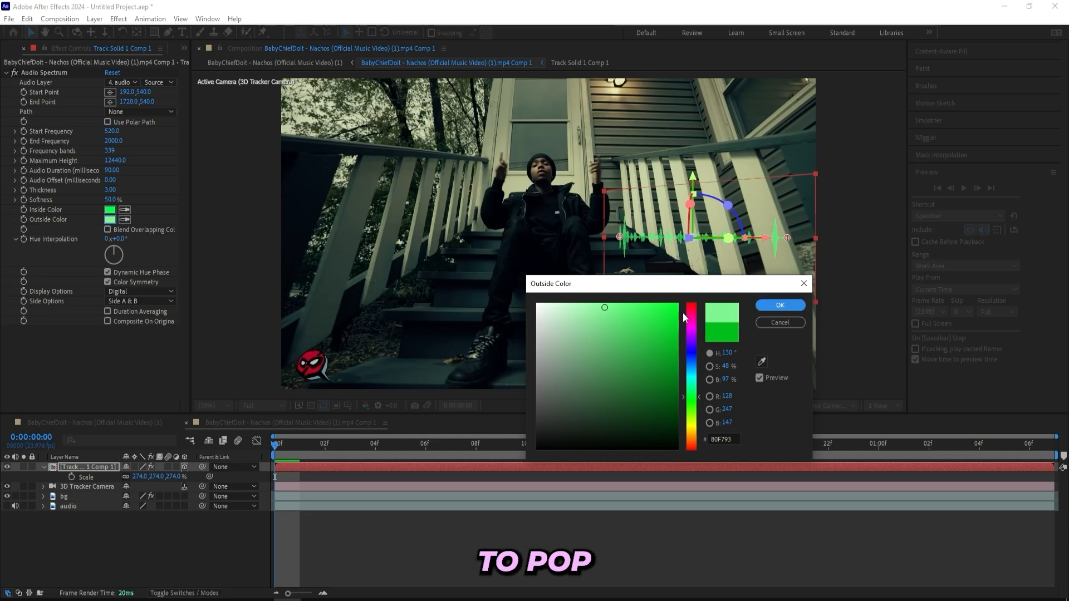
pyautogui.click(761, 362)
pyautogui.click(615, 306)
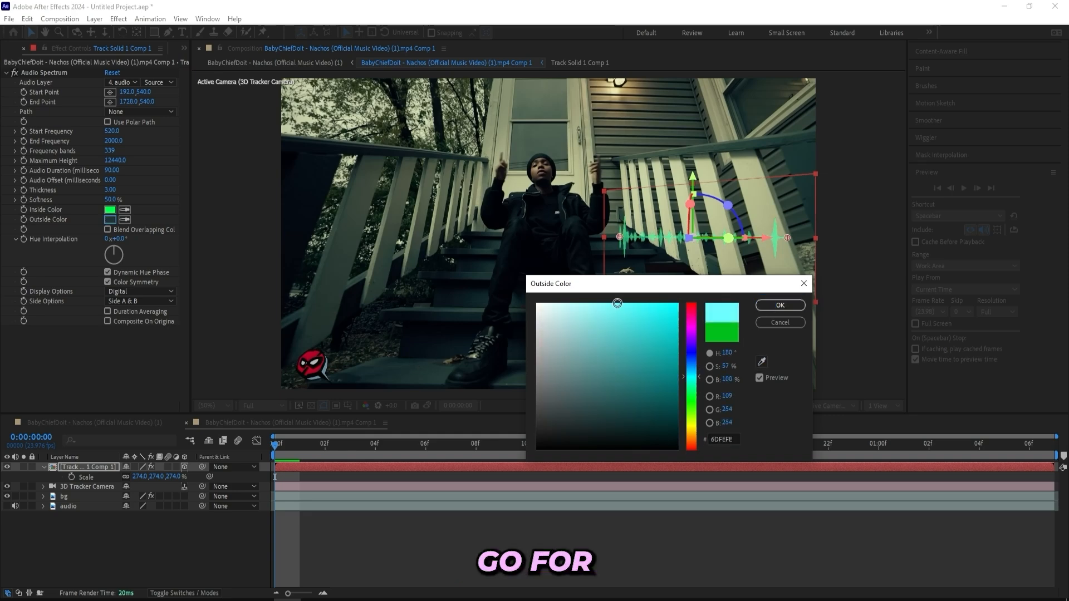
pyautogui.click(779, 306)
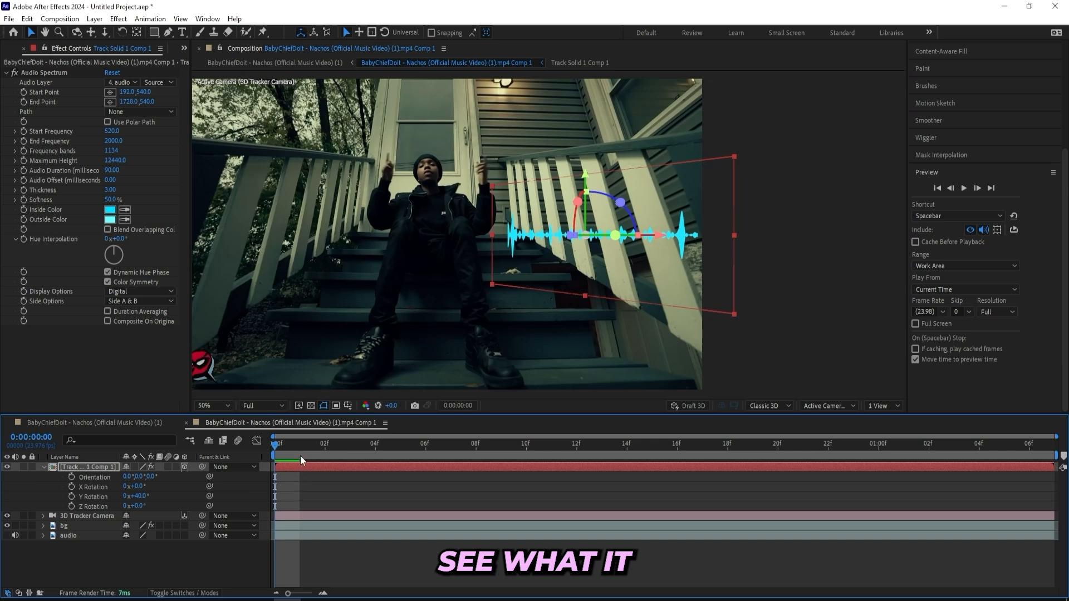
# Step: Play back the recolored spectrum against the song, then go to frame 23 of the clip
pyautogui.press('space')
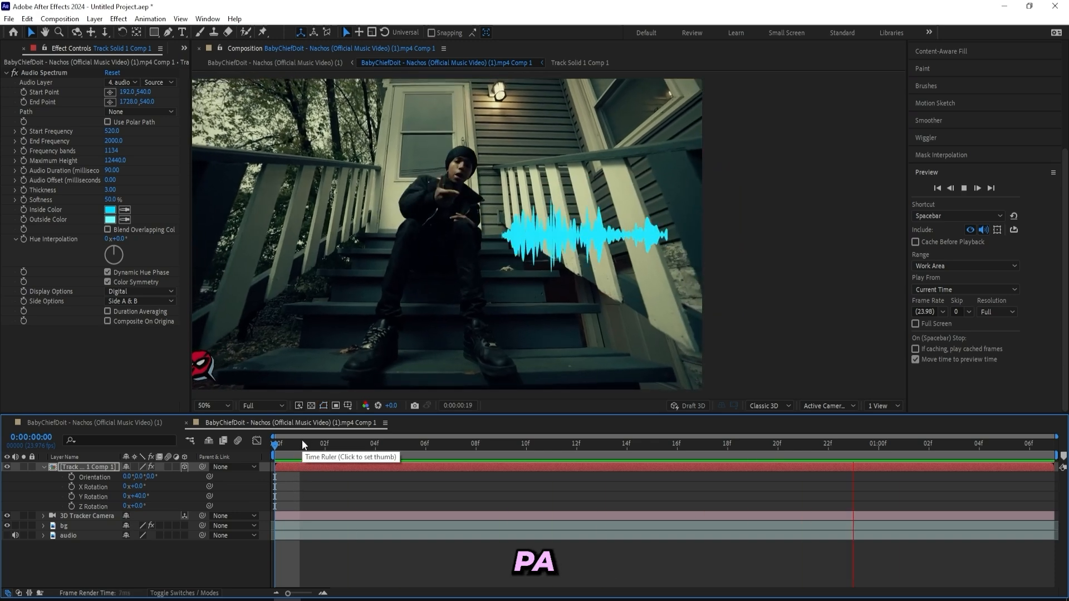
pyautogui.press('space')
pyautogui.moveTo(390, 440); pyautogui.dragTo(844, 397)
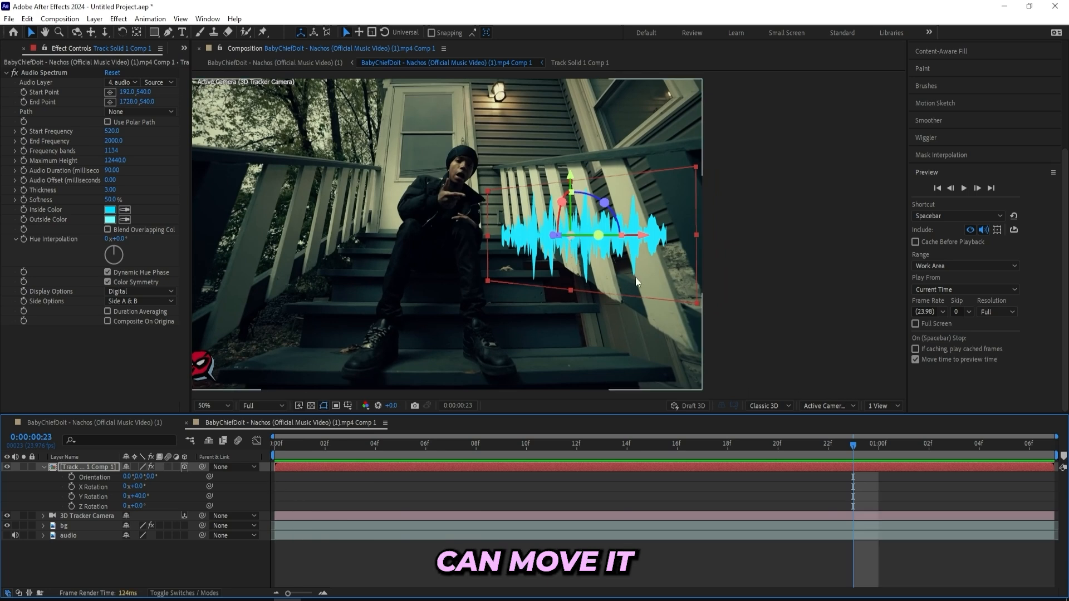
# Step: Scale the spectrum layer to 311% and reposition it slightly in front of the stair railing
pyautogui.moveTo(636, 248); pyautogui.dragTo(655, 244)
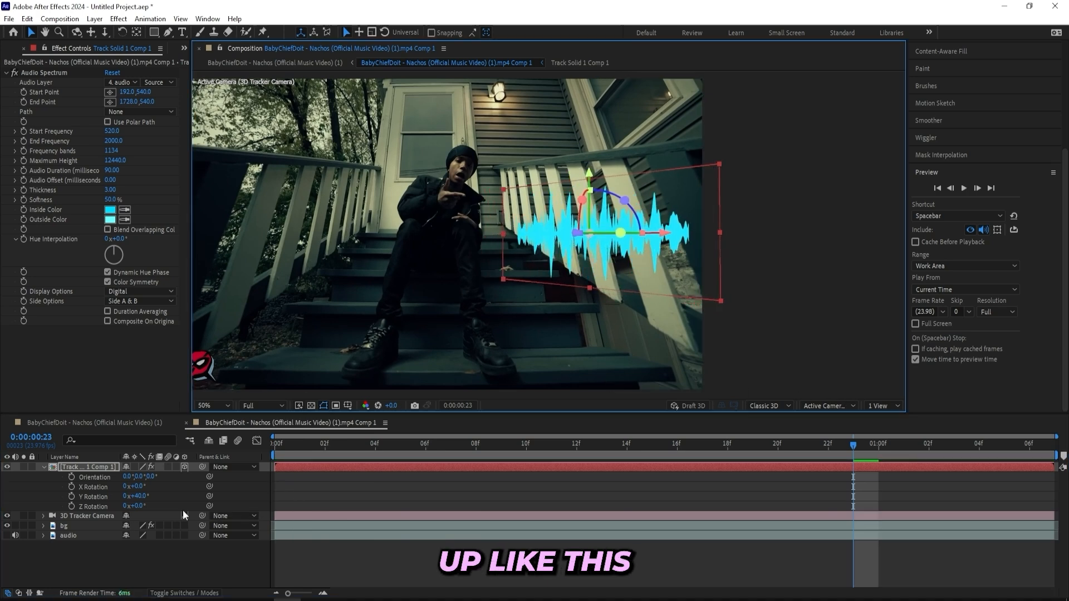
pyautogui.press('s')
pyautogui.moveTo(148, 477); pyautogui.dragTo(165, 477)
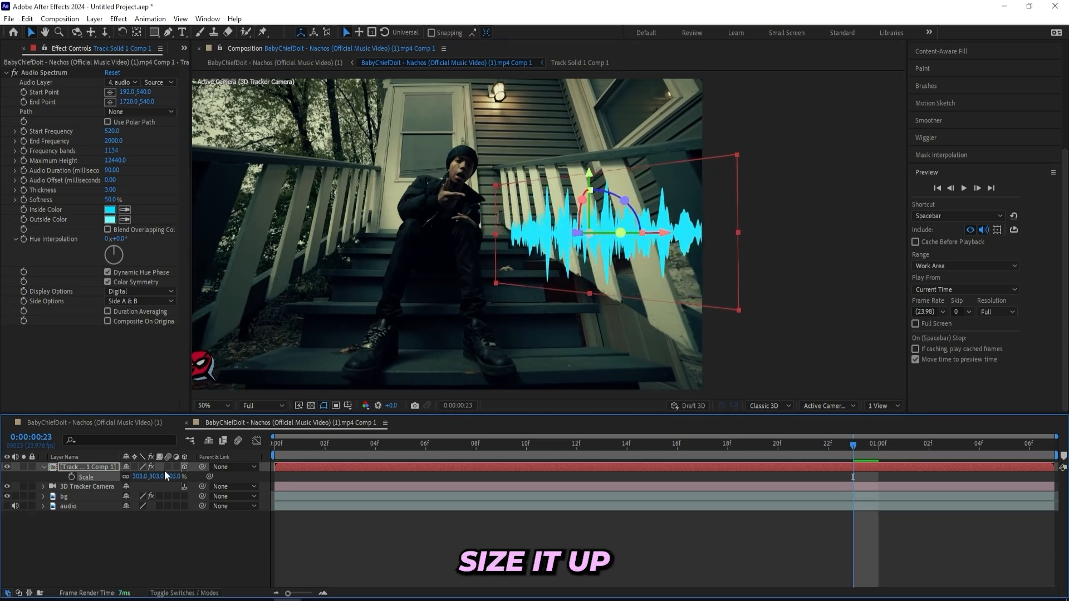
pyautogui.moveTo(566, 257); pyautogui.dragTo(558, 258)
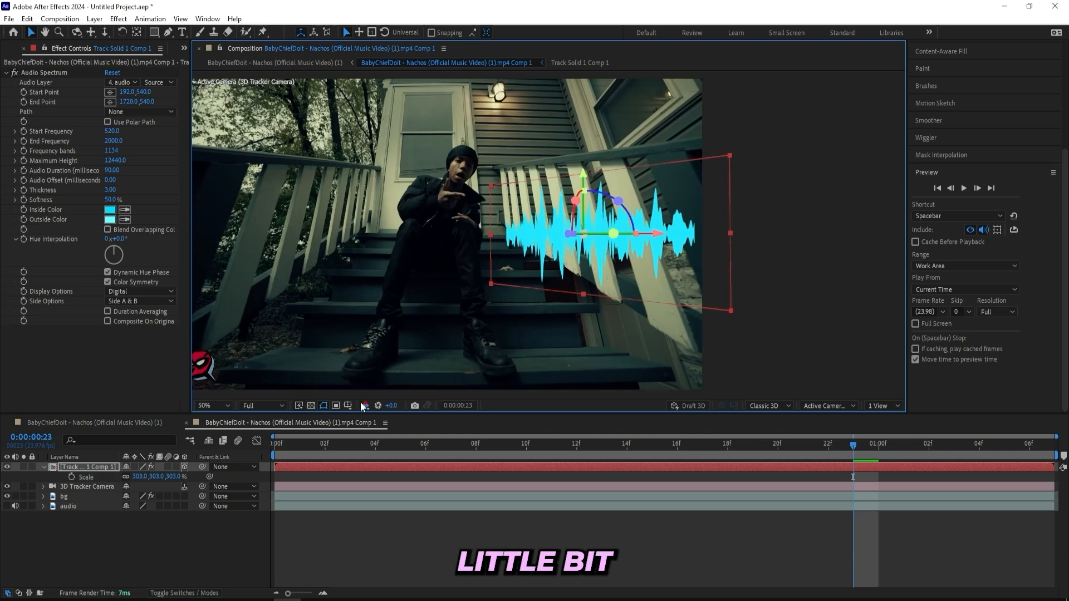
pyautogui.moveTo(166, 480); pyautogui.dragTo(168, 480)
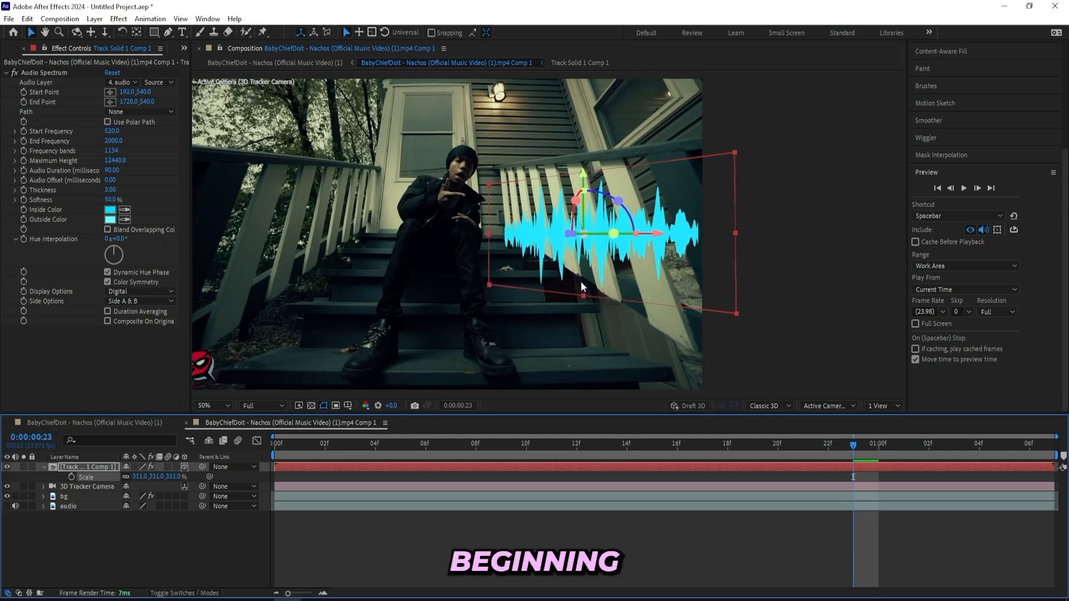
pyautogui.moveTo(583, 286); pyautogui.dragTo(579, 285)
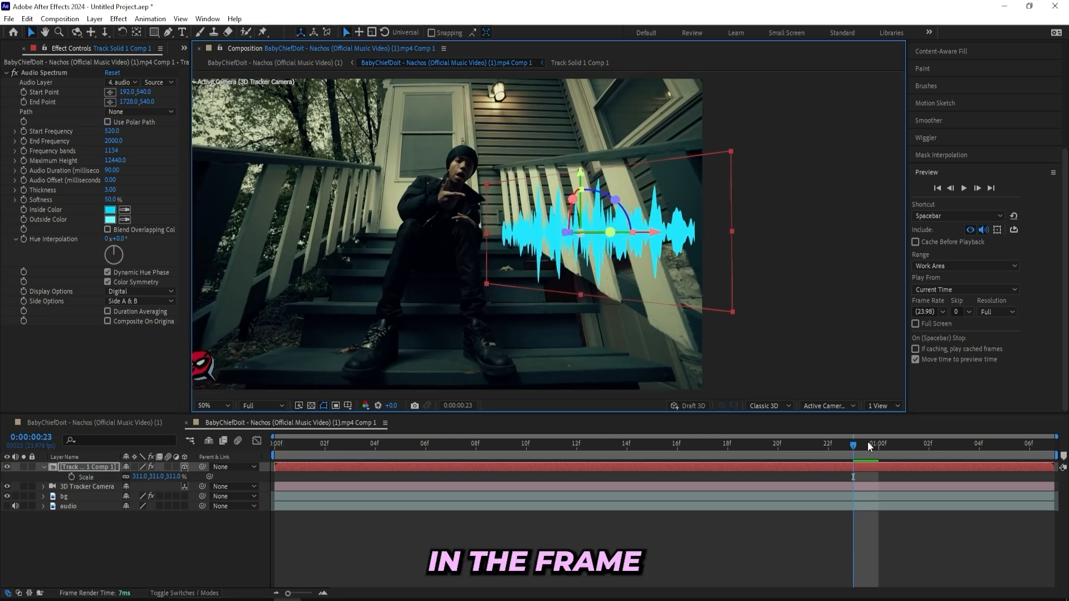
# Step: Return to the start of the composition and play back the enlarged spectrum
pyautogui.moveTo(870, 446); pyautogui.dragTo(275, 446)
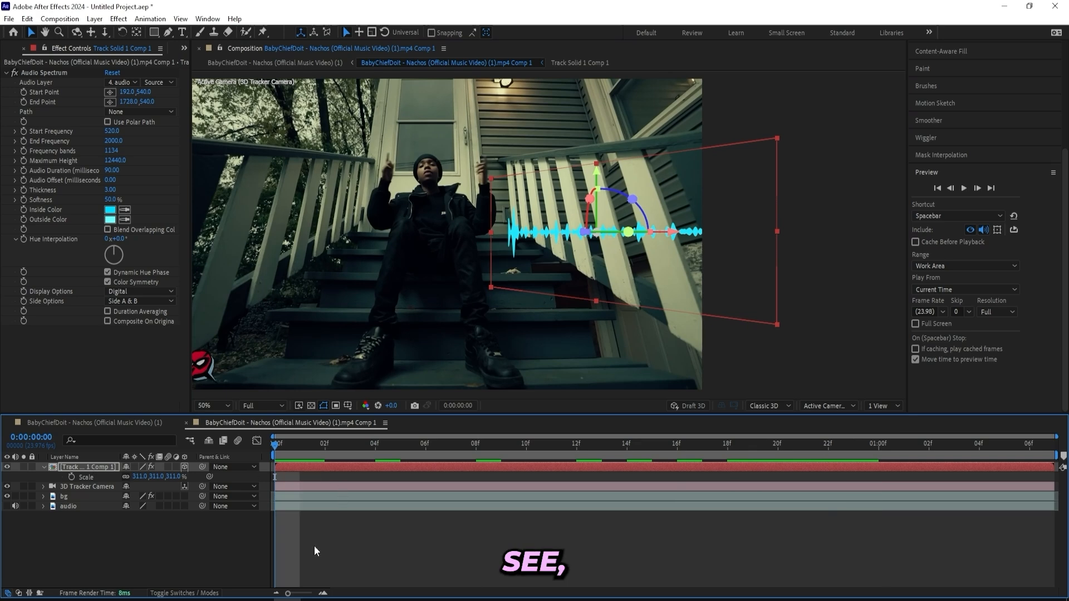
pyautogui.press('space')
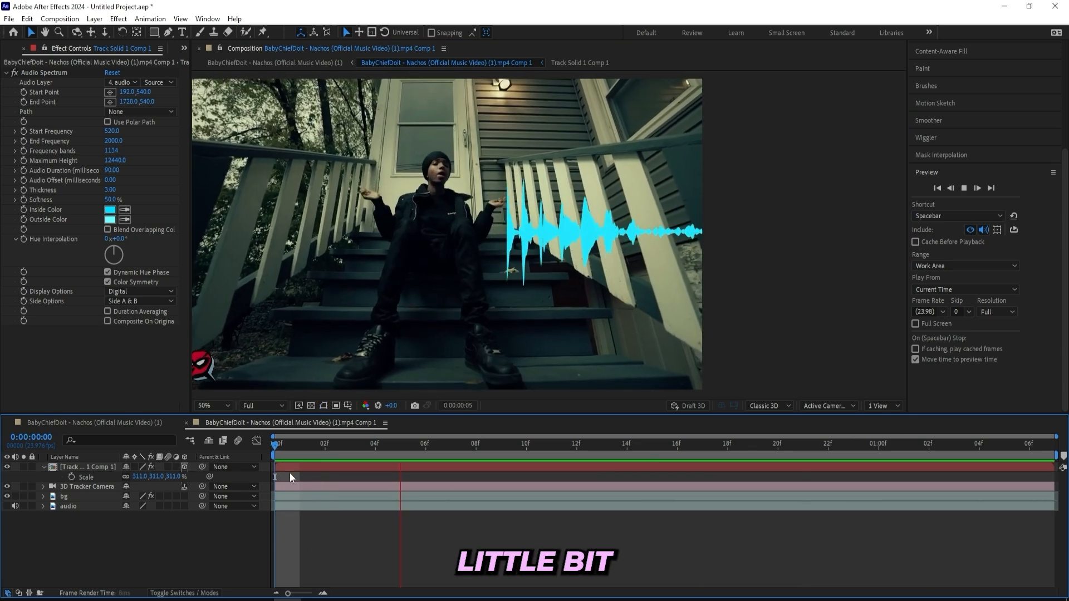
pyautogui.press('space')
# Step: Find the Deep Glow effect and apply it to the Track Solid 1 Comp 1 layer
pyautogui.click(948, 170)
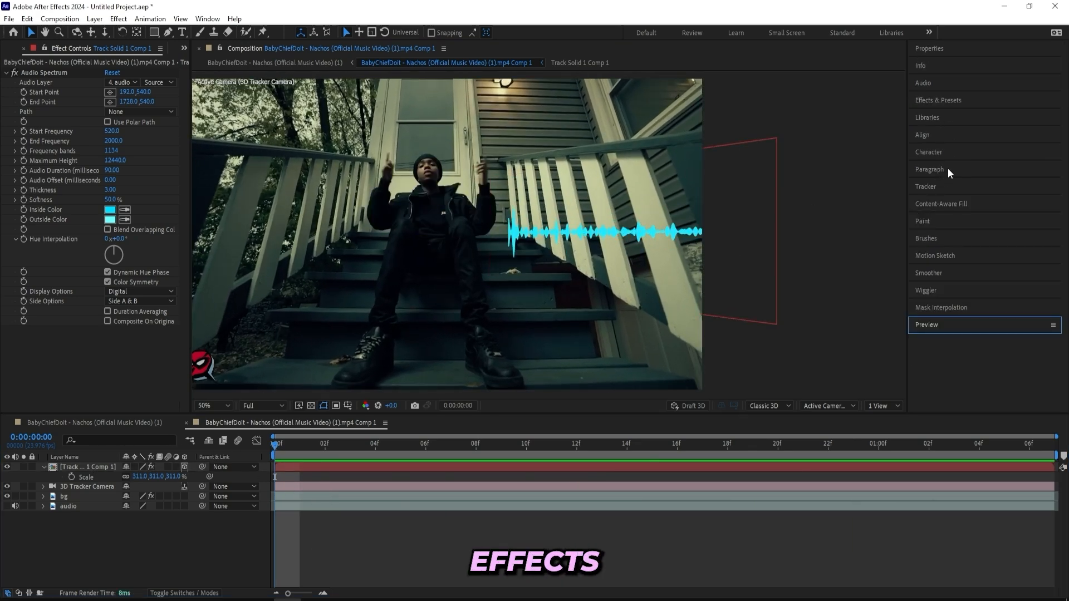
pyautogui.click(944, 101)
pyautogui.doubleClick(945, 115)
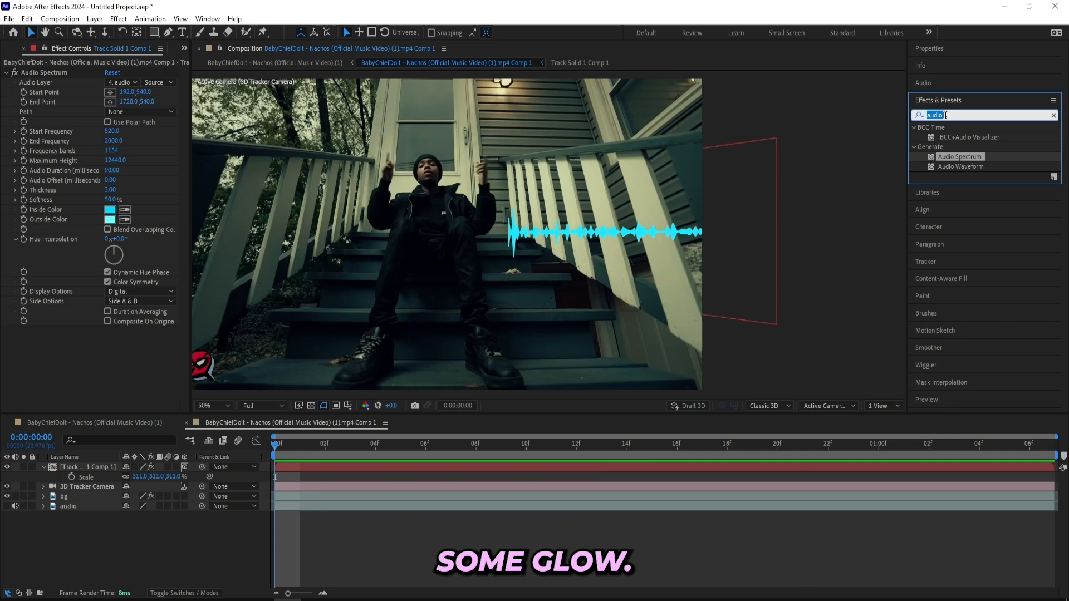
pyautogui.write('deep glow')
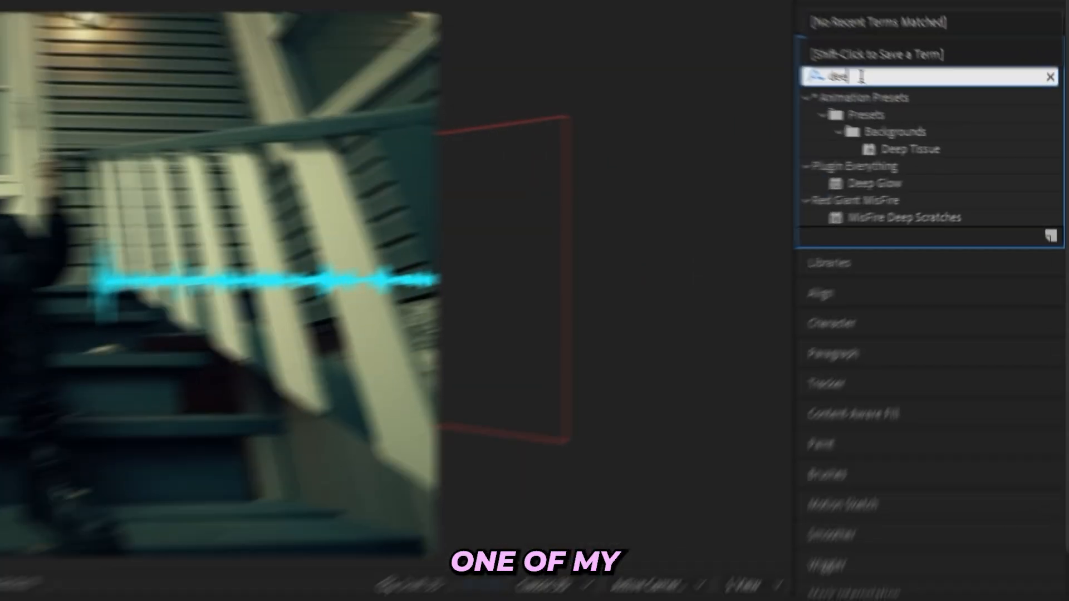
pyautogui.press('Return')
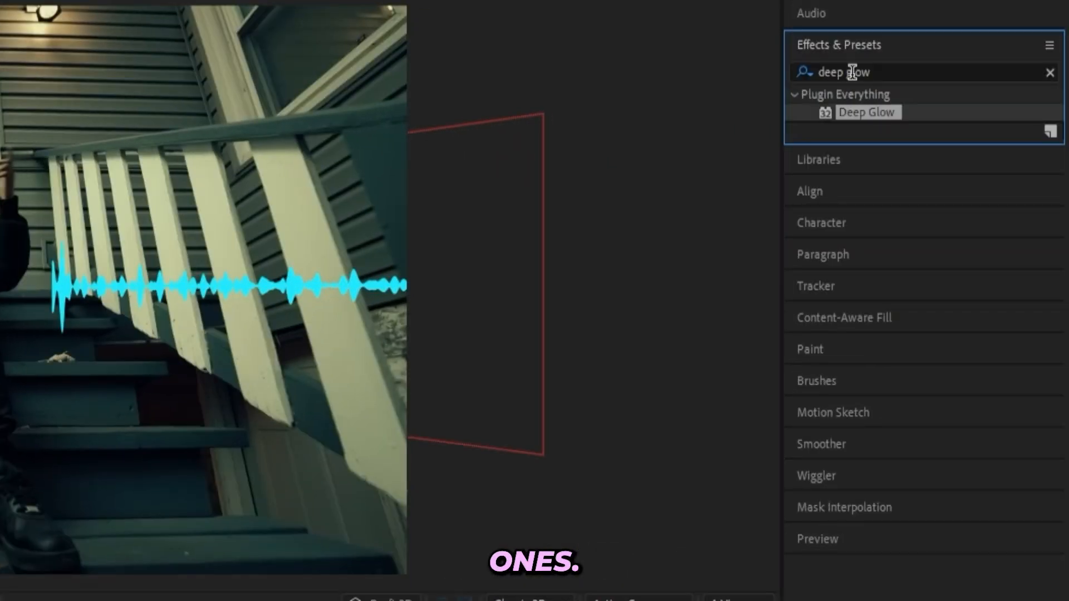
pyautogui.moveTo(861, 110); pyautogui.dragTo(75, 471)
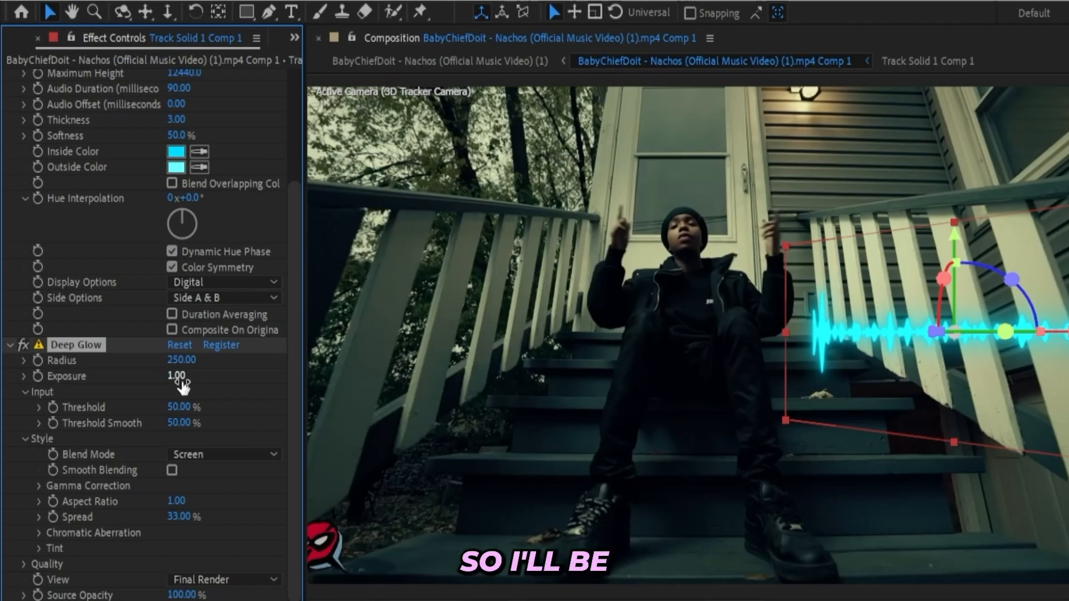
# Step: Set Deep Glow's radius to 386, exposure to 0.44 and threshold to 65%
pyautogui.moveTo(174, 358); pyautogui.dragTo(289, 357)
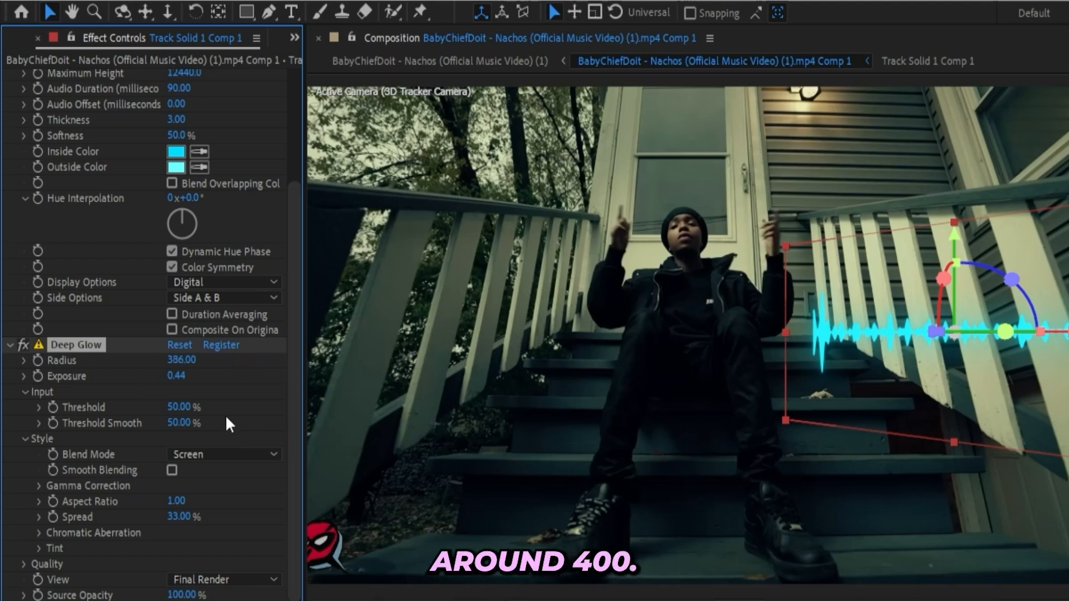
pyautogui.moveTo(184, 409); pyautogui.dragTo(201, 407)
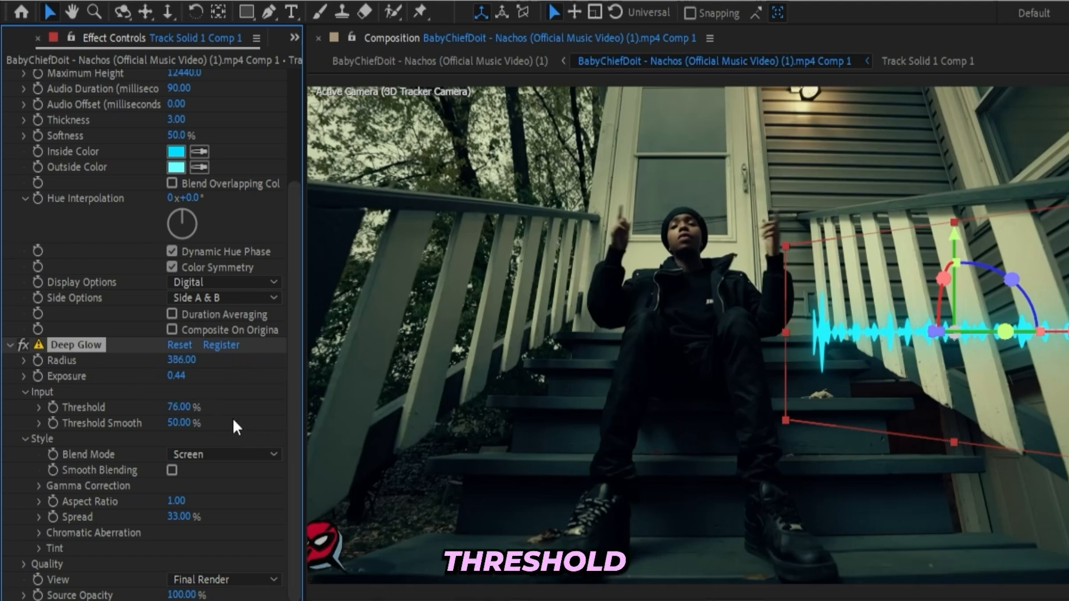
pyautogui.click(184, 408)
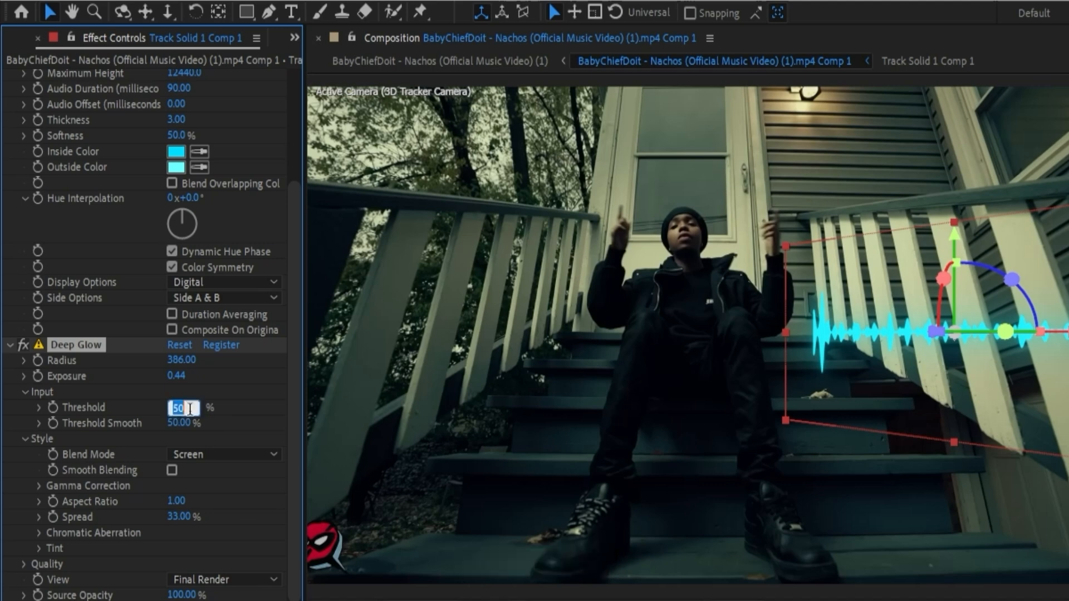
pyautogui.write('50')
pyautogui.press('Return')
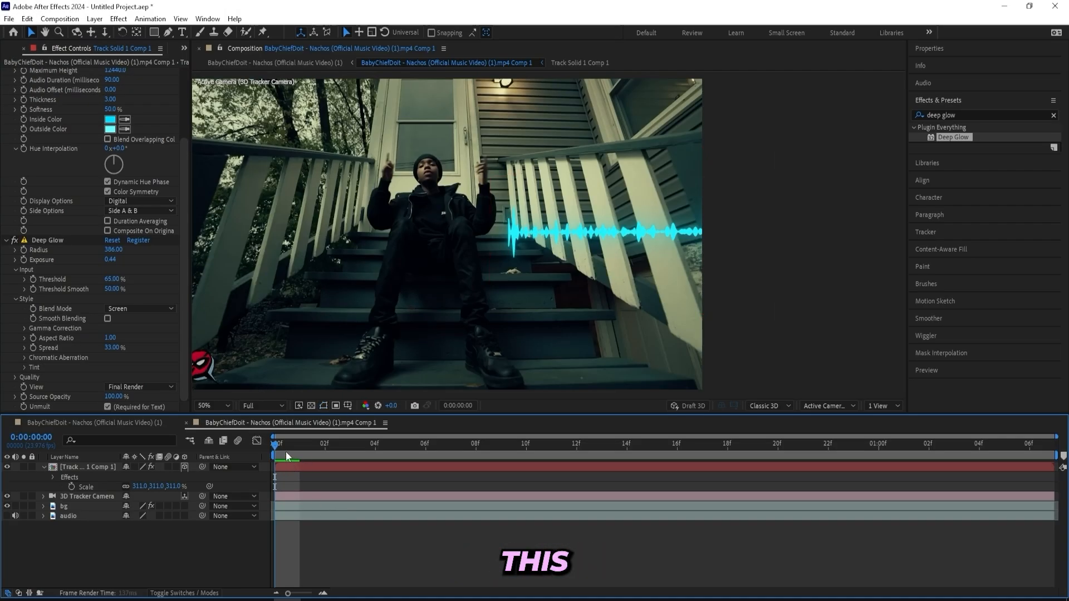
# Step: Preview the glowing spectrum and lower the Audio Spectrum's maximum height to 9390
pyautogui.press('space')
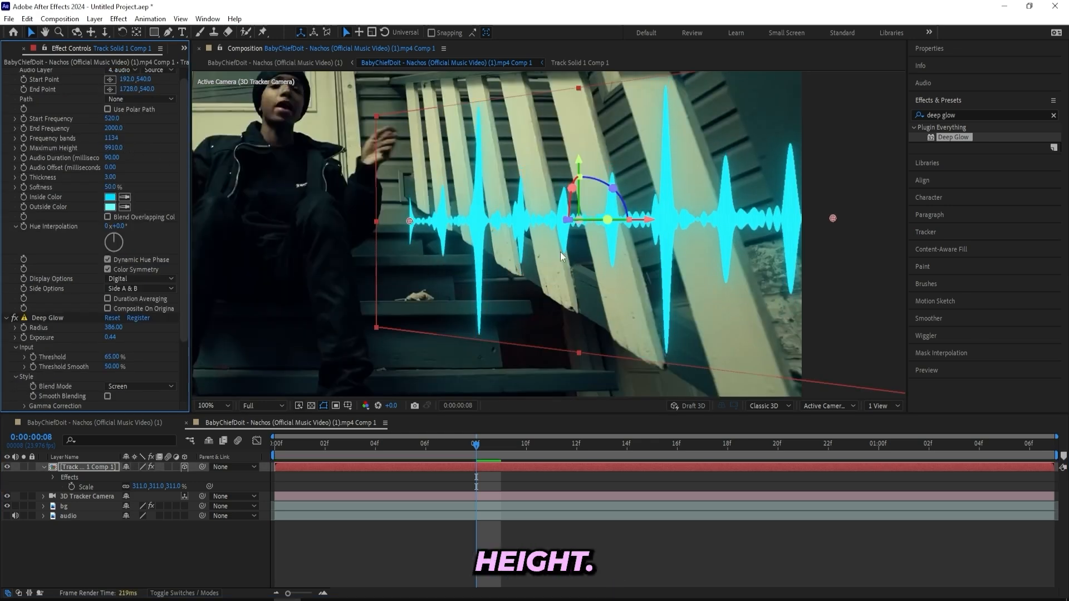
pyautogui.click(346, 356)
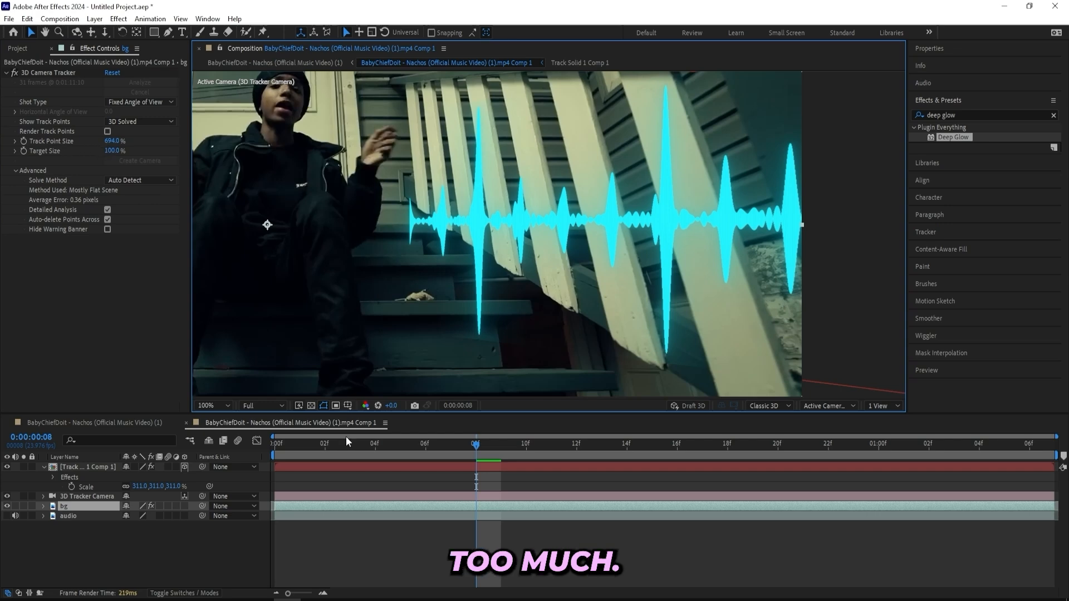
pyautogui.click(341, 467)
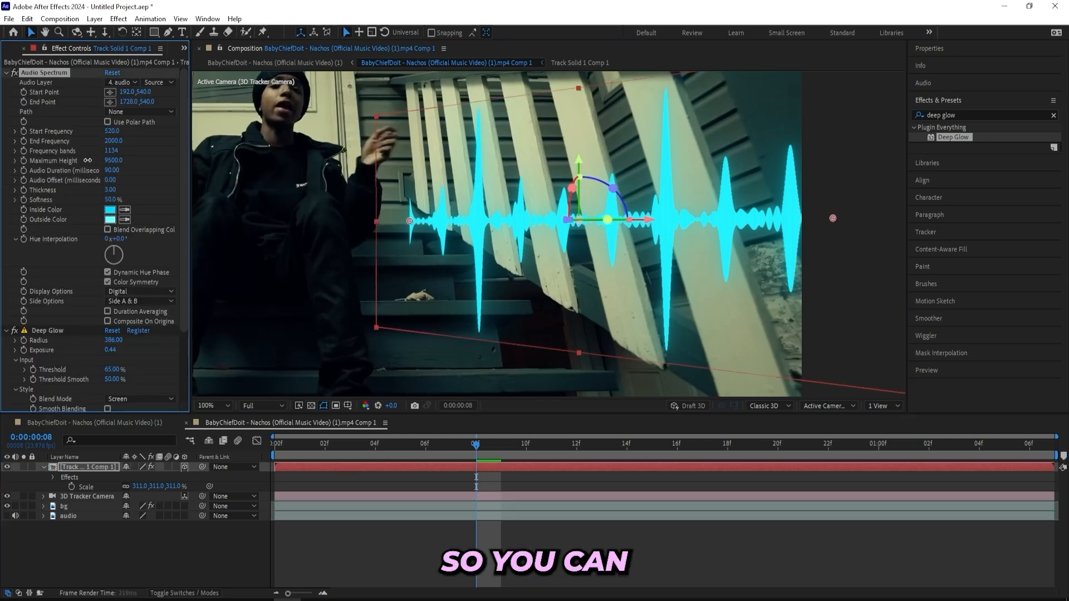
pyautogui.click(330, 316)
pyautogui.scroll(-2, 330, 318)
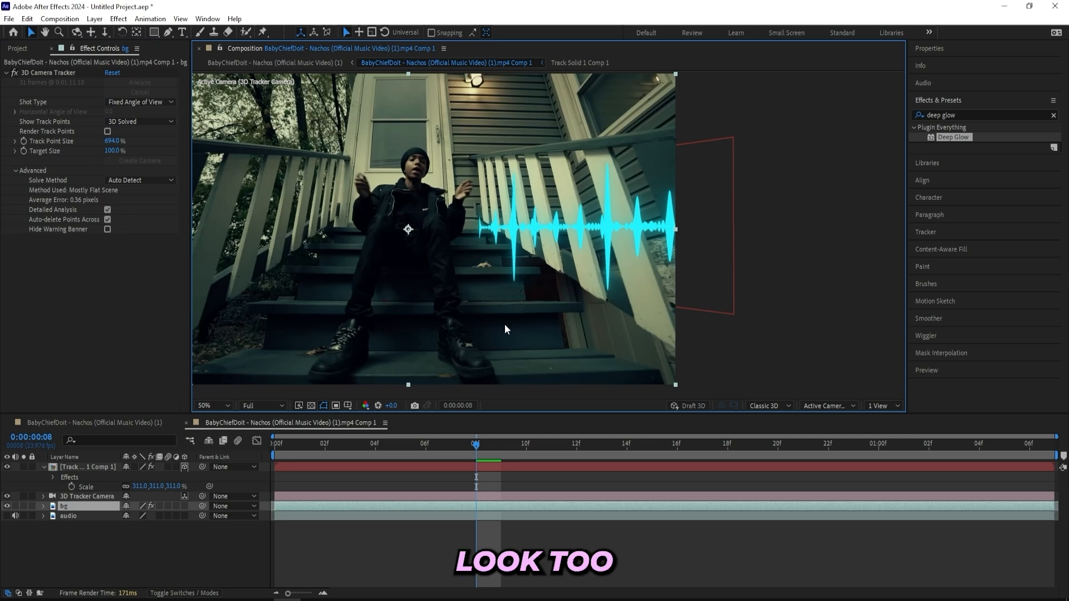
# Step: Set Deep Glow's aspect ratio to 0.78 and its threshold to 70% on the spectrum layer
pyautogui.click(334, 467)
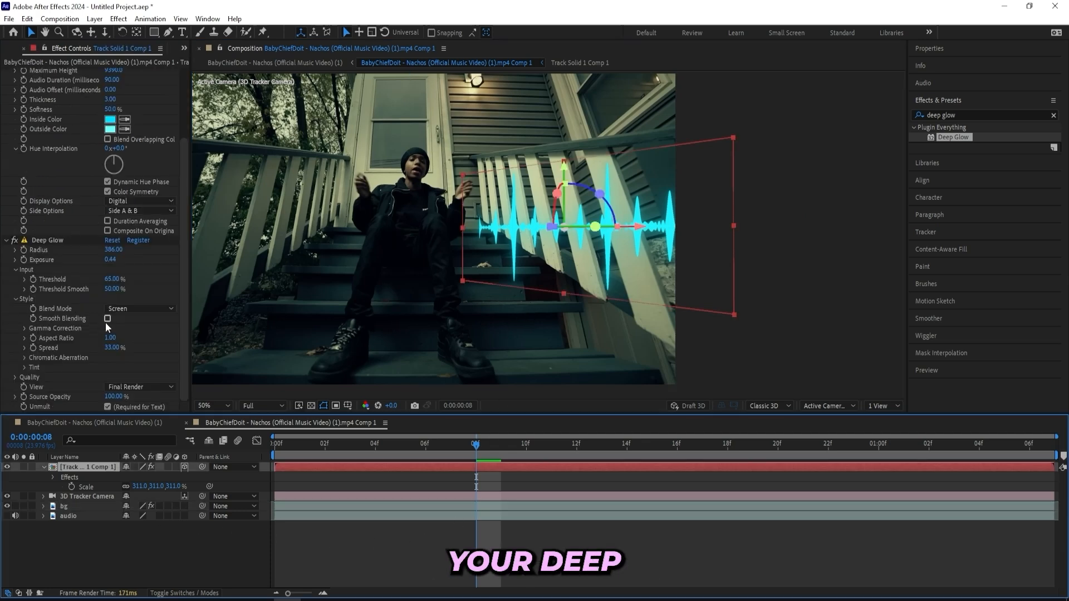
pyautogui.moveTo(111, 338); pyautogui.dragTo(99, 339)
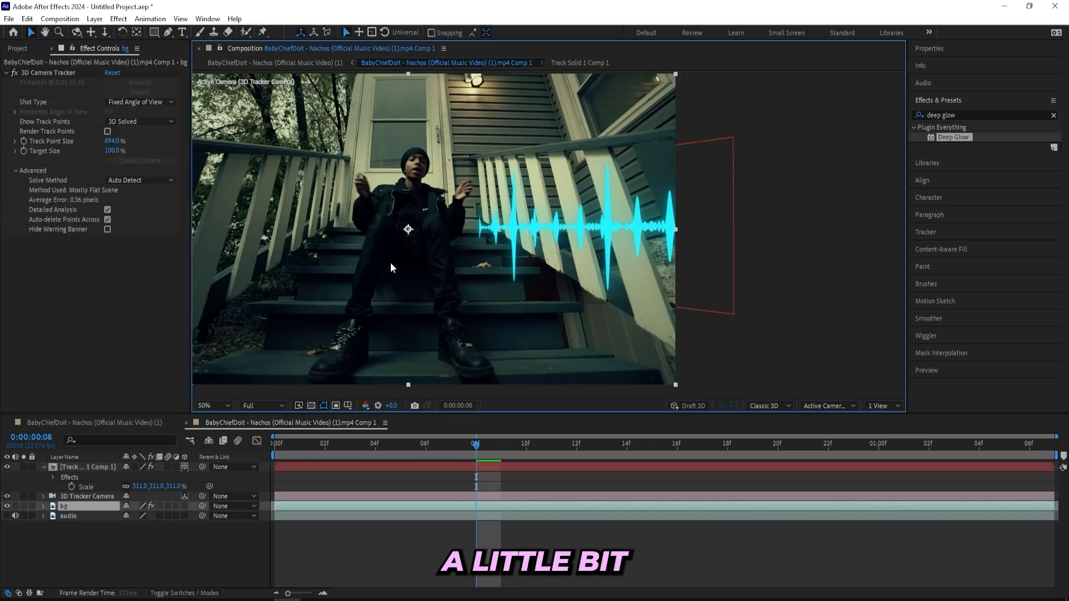
pyautogui.scroll(2, 119, 334)
pyautogui.click(113, 316)
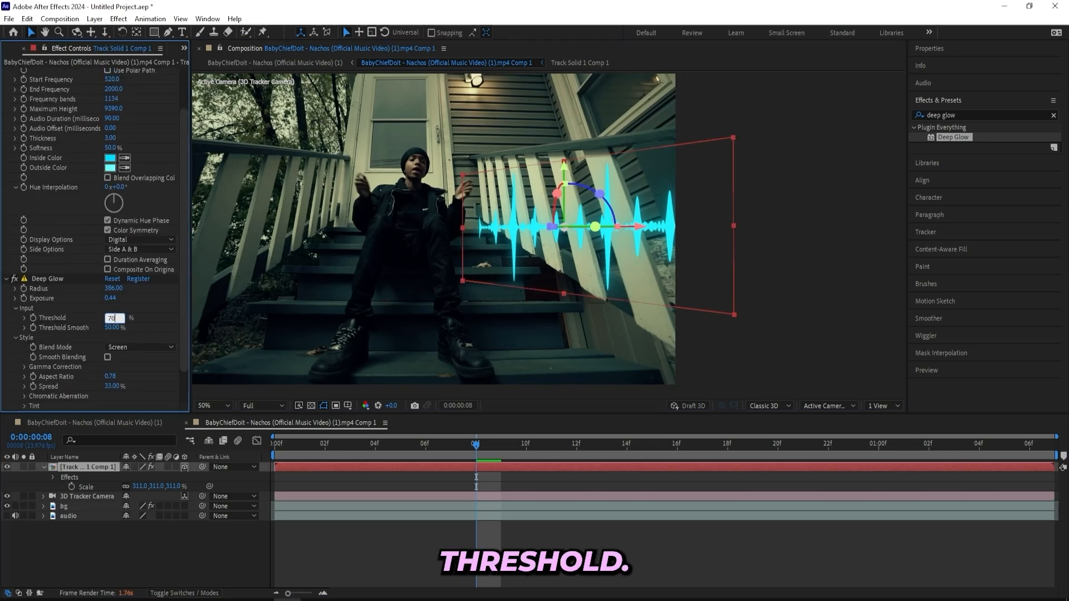
pyautogui.press('Return')
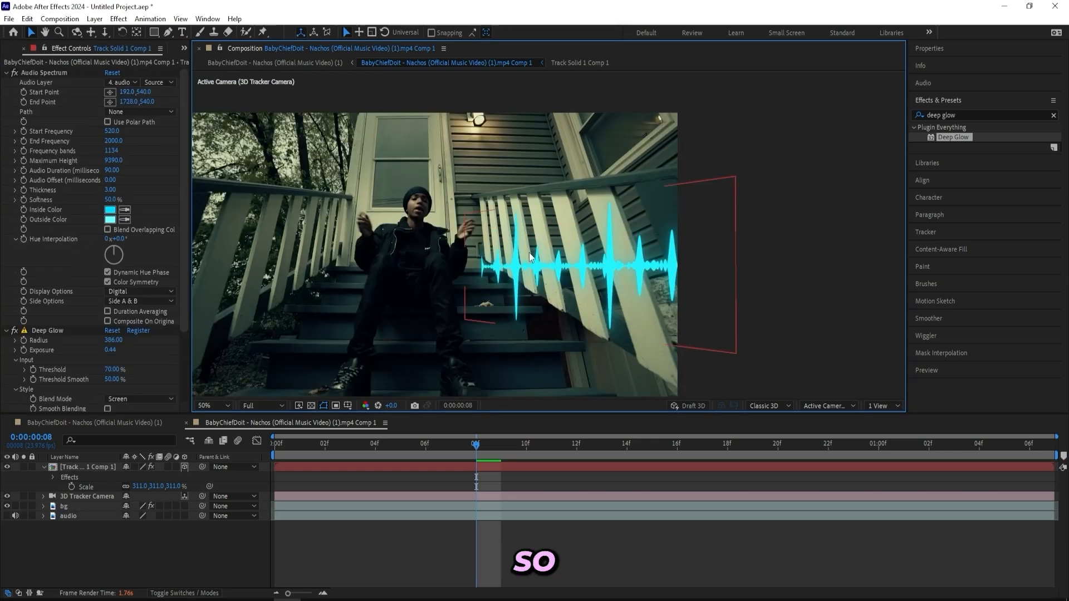
# Step: Find S_DropShadow, apply it to the spectrum layer and set its shadow opacity to 0.65
pyautogui.click(958, 115)
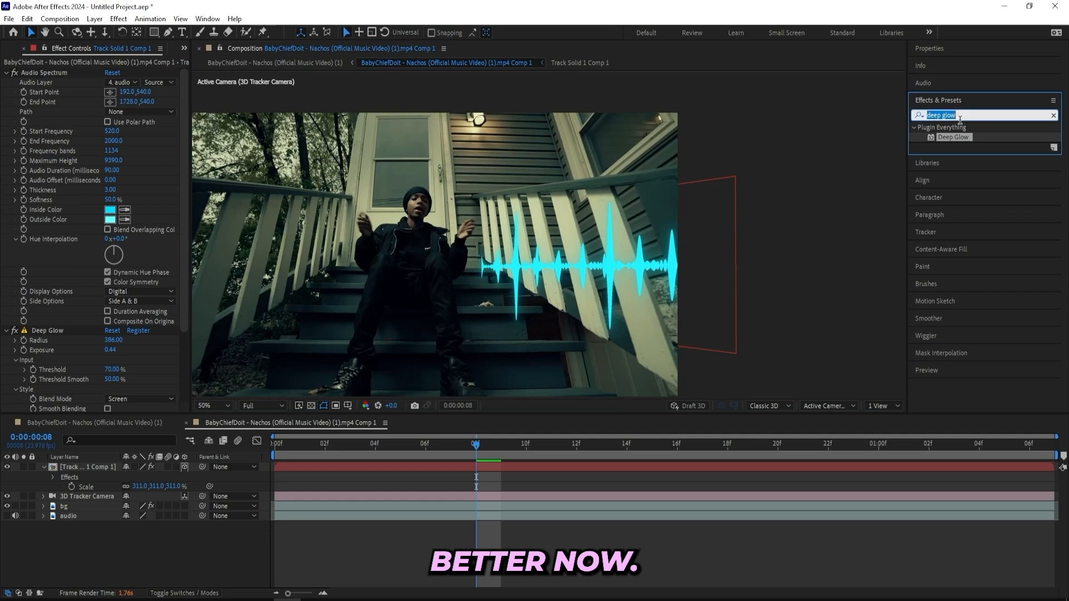
pyautogui.write('dropshad')
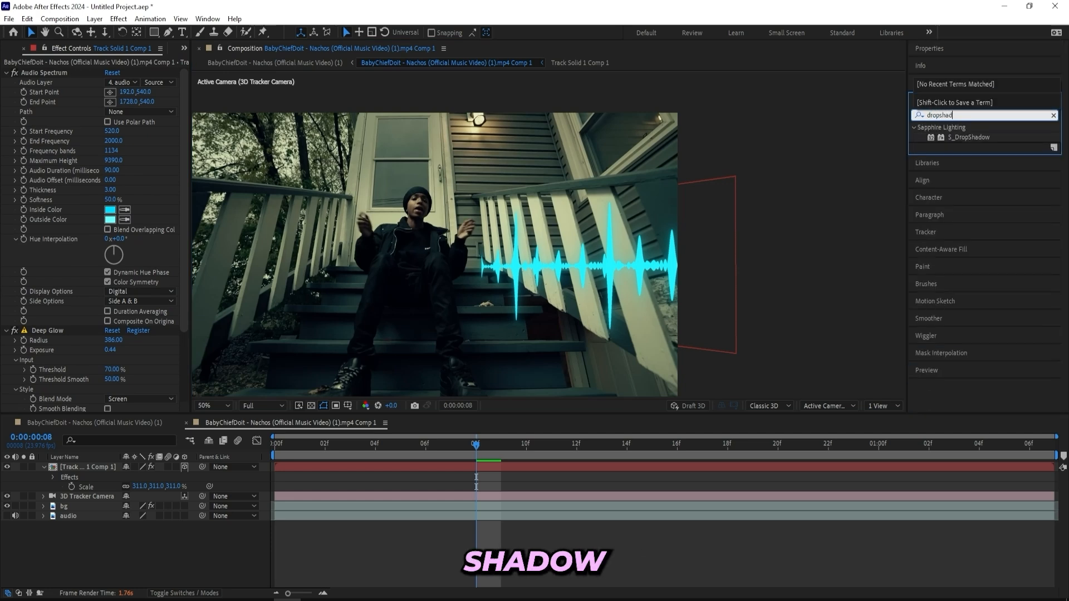
pyautogui.write('ow')
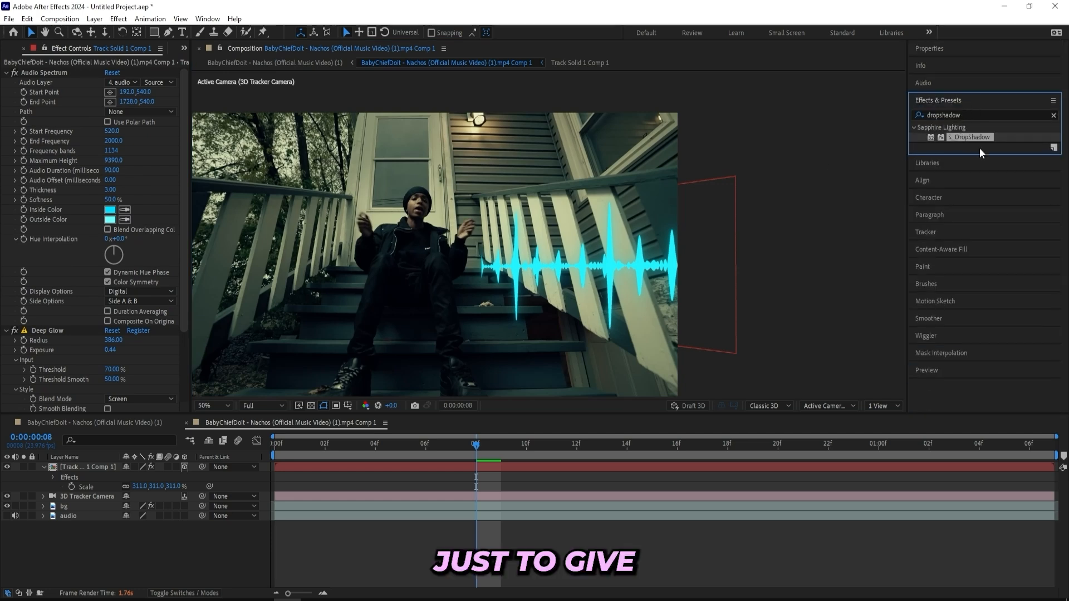
pyautogui.moveTo(970, 137); pyautogui.dragTo(504, 467)
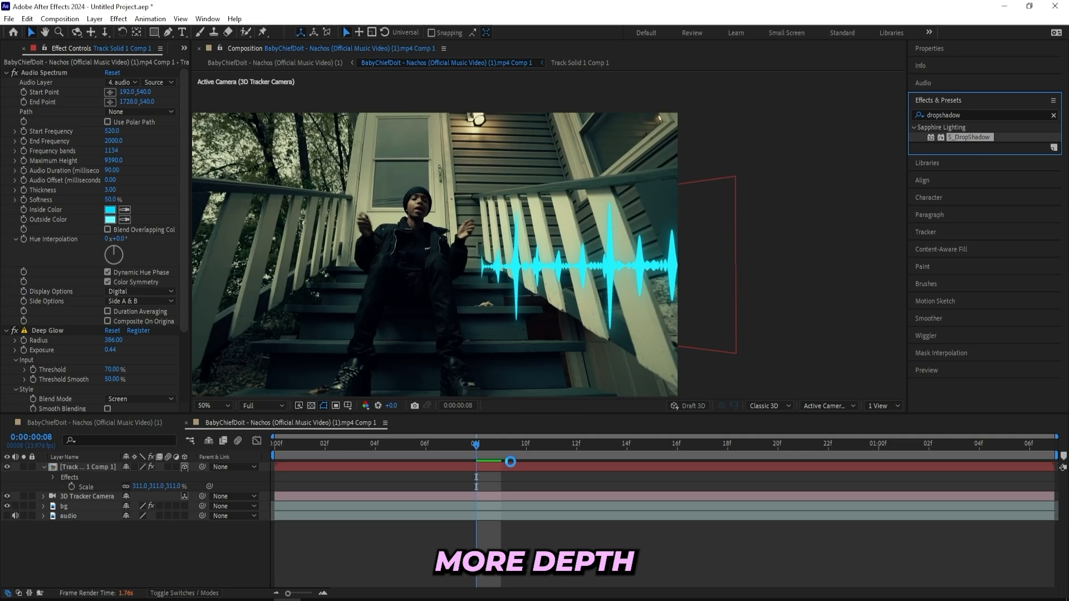
pyautogui.moveTo(136, 311); pyautogui.dragTo(138, 308)
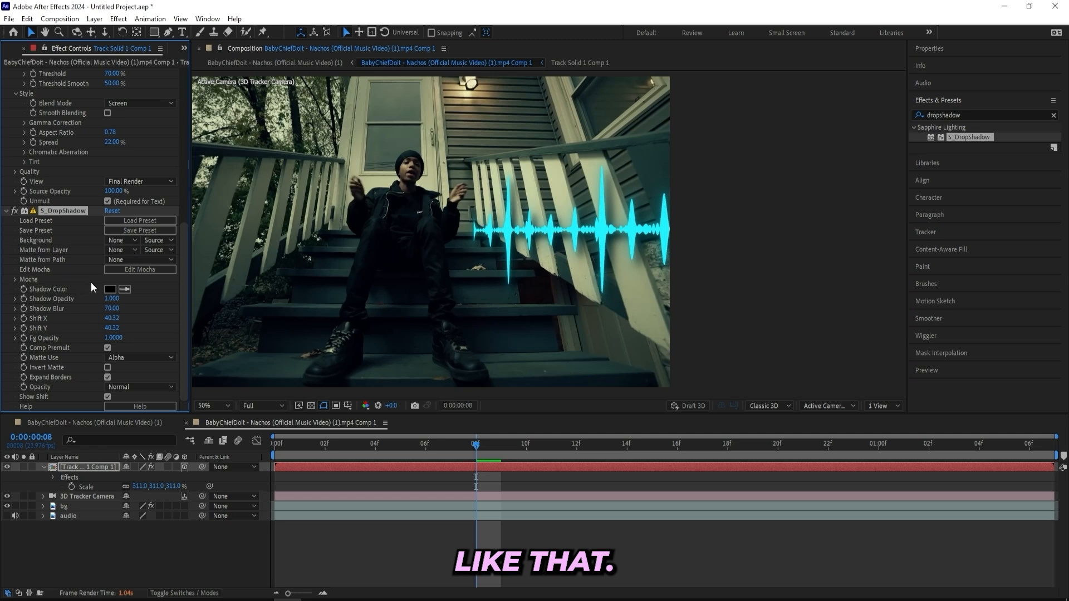
pyautogui.moveTo(113, 299); pyautogui.dragTo(93, 298)
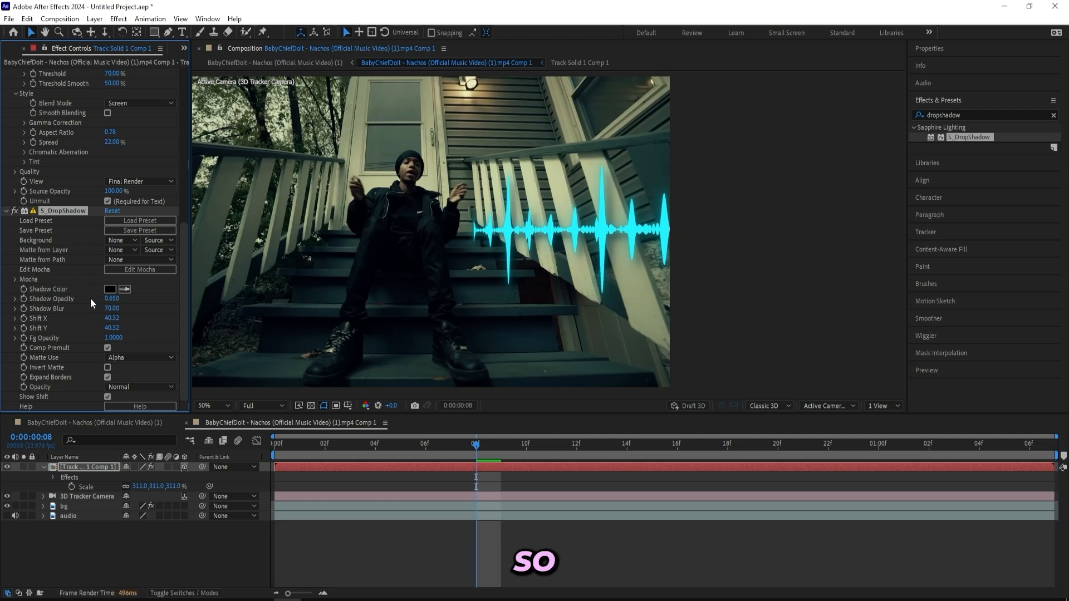
# Step: Set the spectrum layer's S_DropShadow shadow opacity to 0.32 and review the shot from the start of the timeline
pyautogui.click(112, 299)
pyautogui.write('.32')
pyautogui.press('Return')
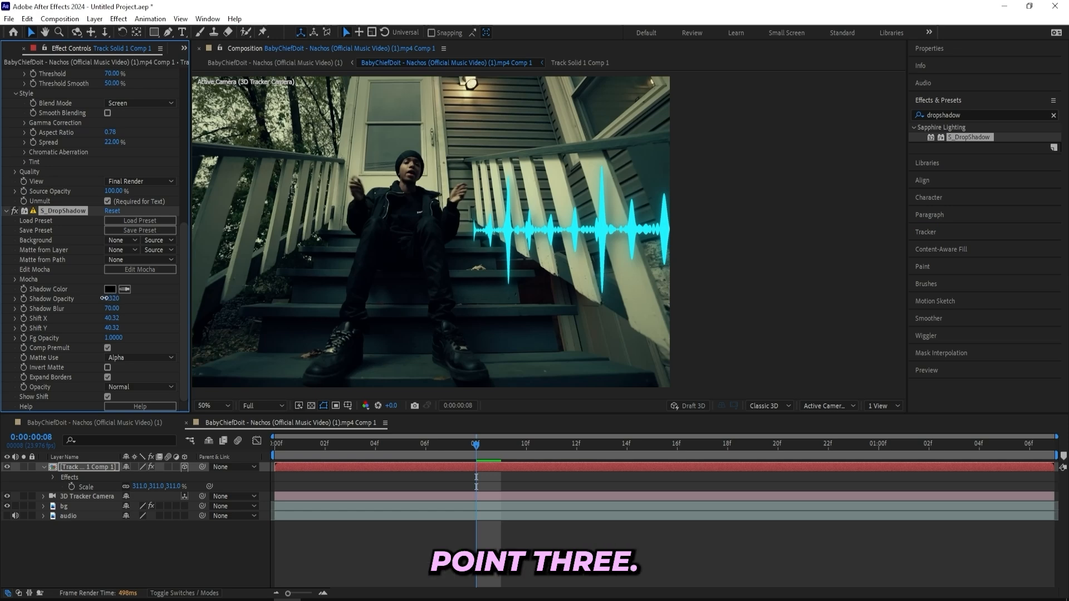
pyautogui.moveTo(300, 443); pyautogui.dragTo(247, 440)
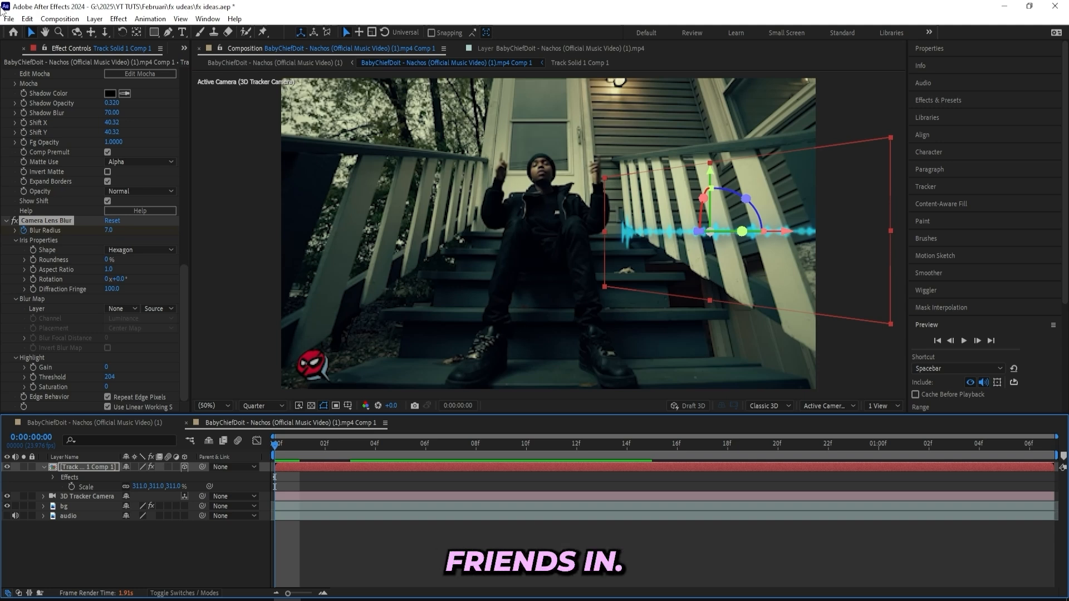
pyautogui.click(562, 449)
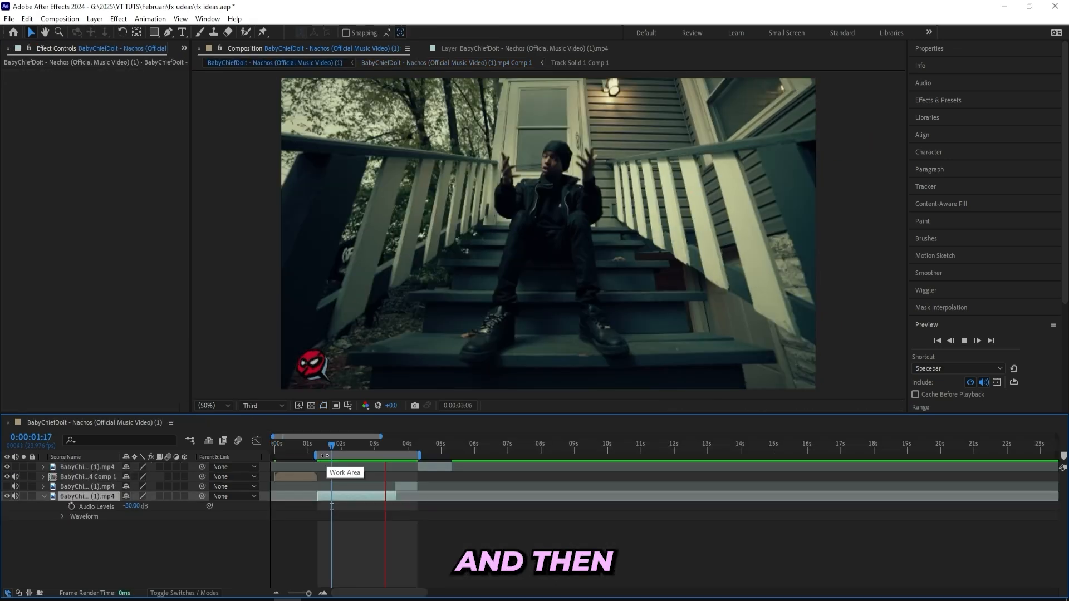
pyautogui.click(320, 443)
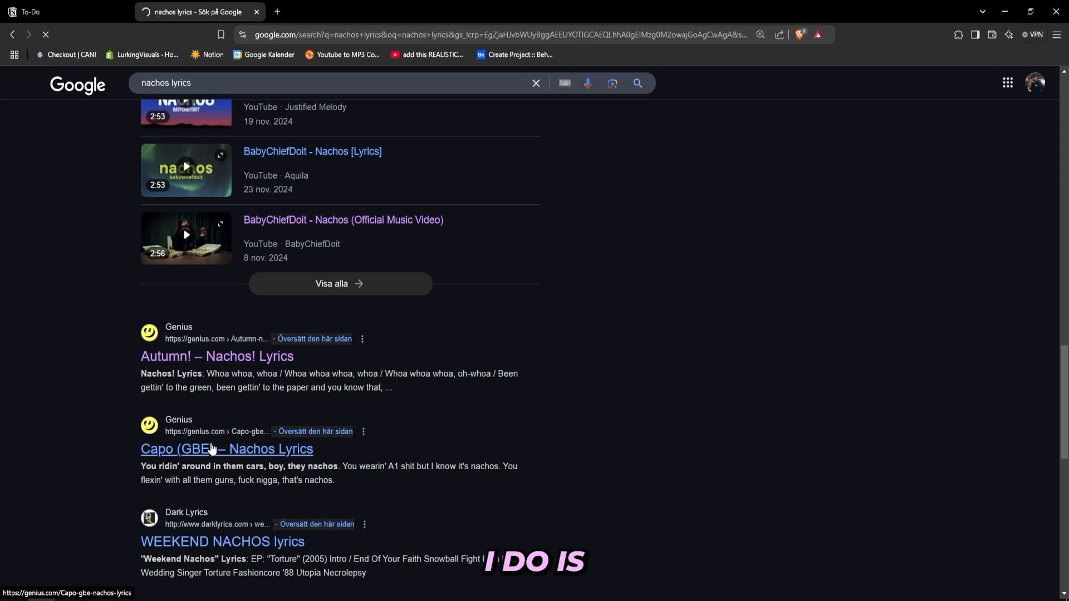
# Step: Find "nachos" on the Genius lyrics page and capture a screenshot of the end of the first chorus line
pyautogui.hotkey('ctrl', 'f')
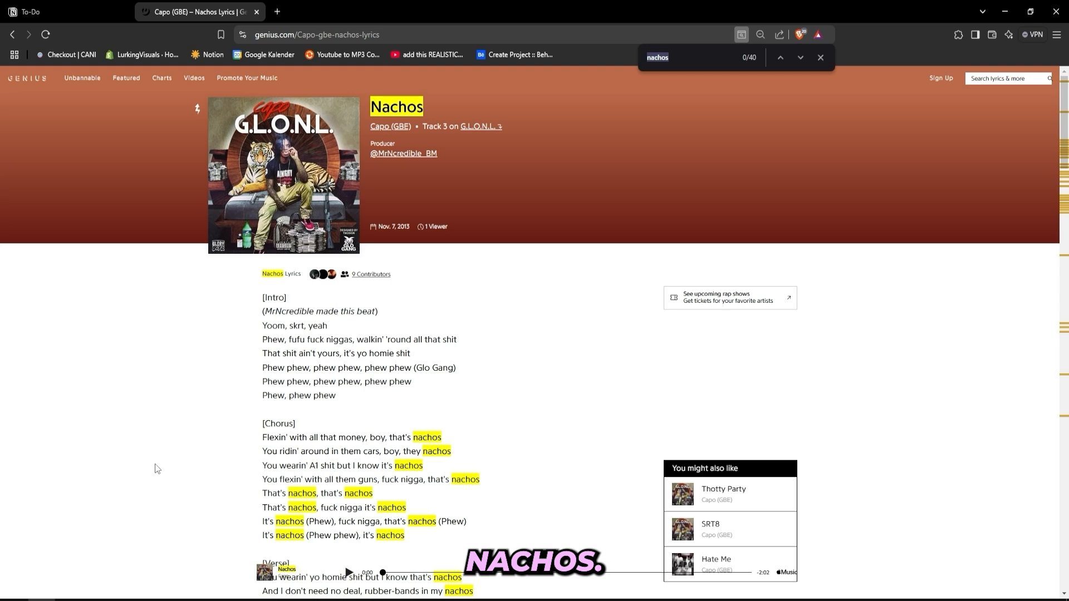
pyautogui.press('Return')
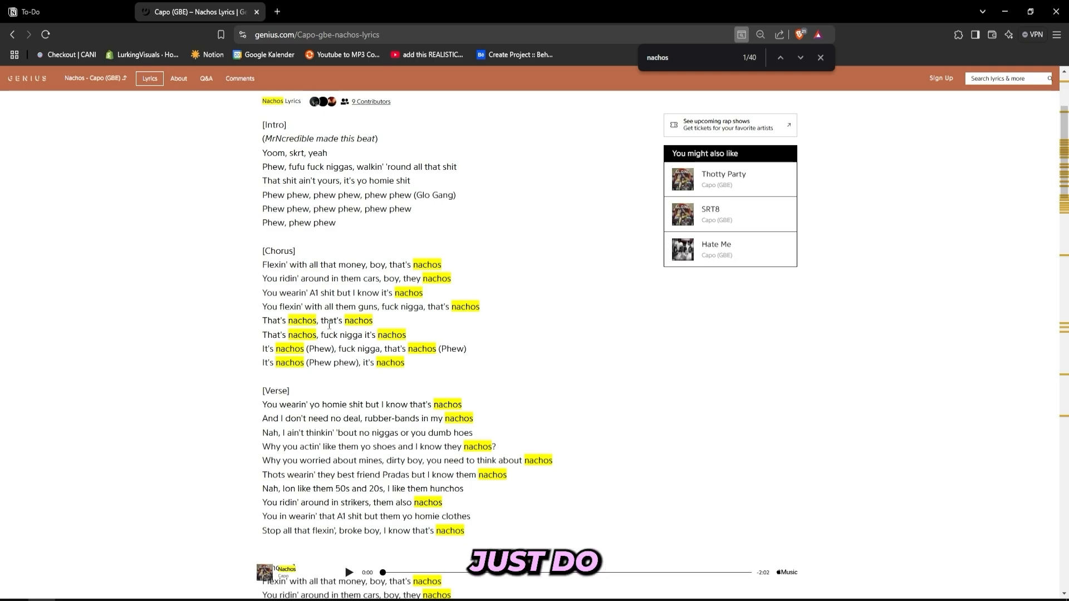
pyautogui.press('super+shift+s')
pyautogui.moveTo(363, 252); pyautogui.dragTo(461, 271)
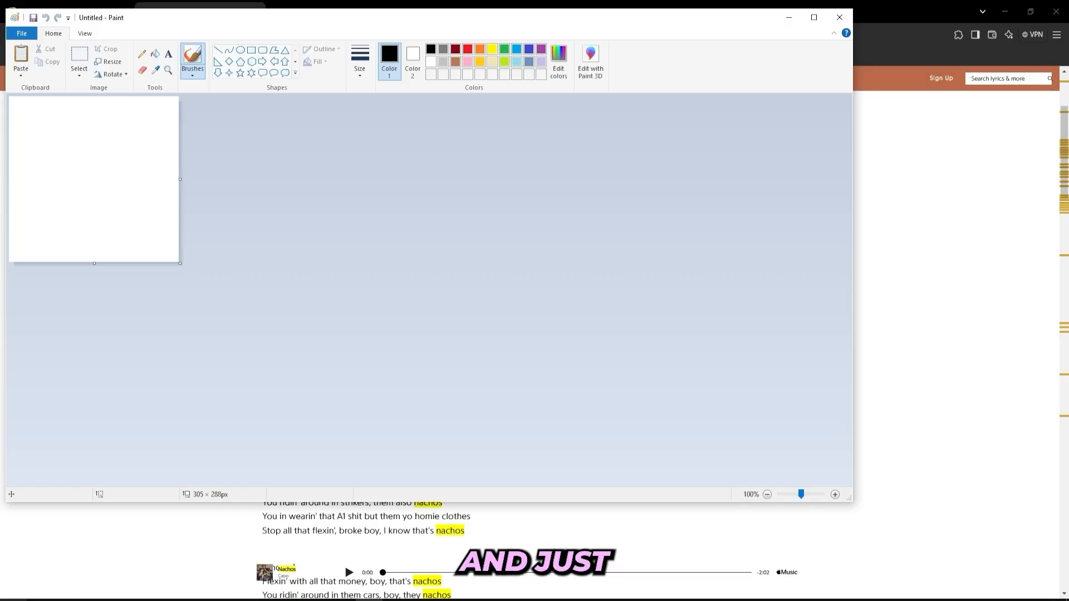
# Step: Paste the captured lyric snippet into Paint and save it as nachos 1.png
pyautogui.hotkey('ctrl', 'v')
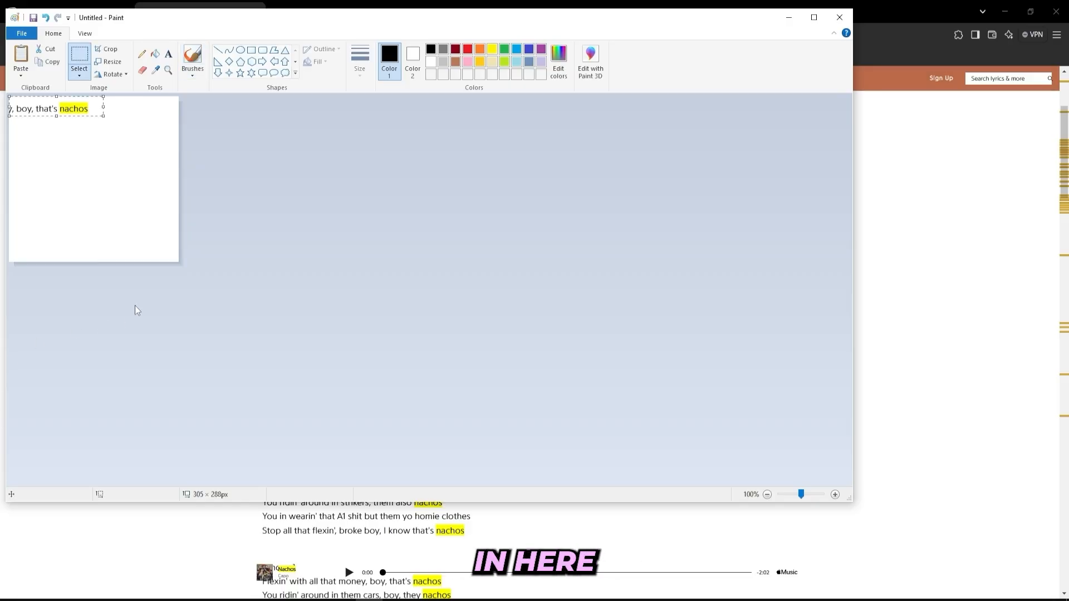
pyautogui.hotkey('ctrl', 's')
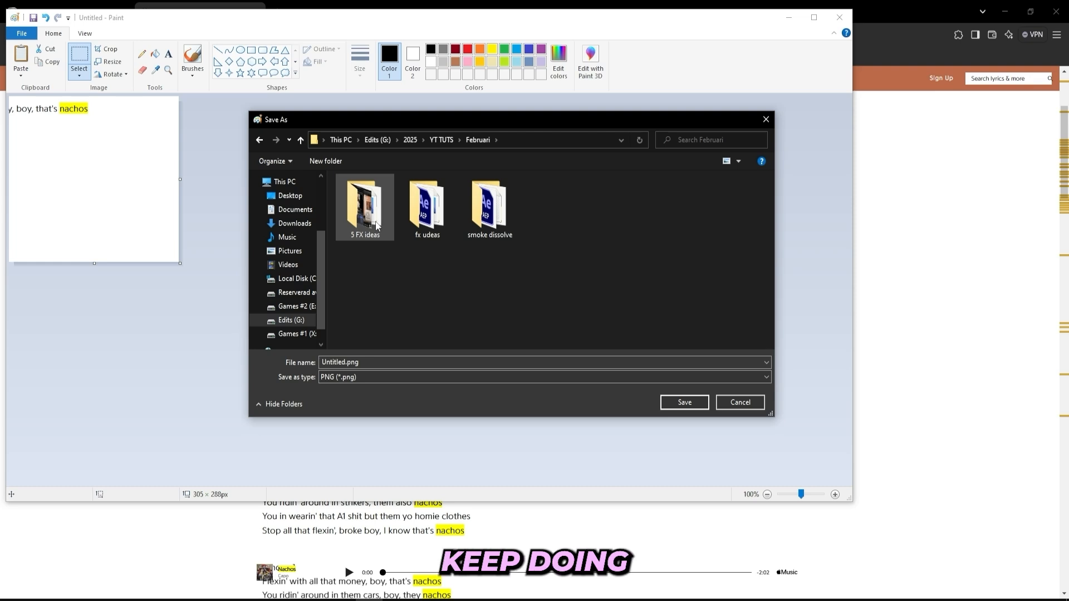
pyautogui.write('nachos 1.png')
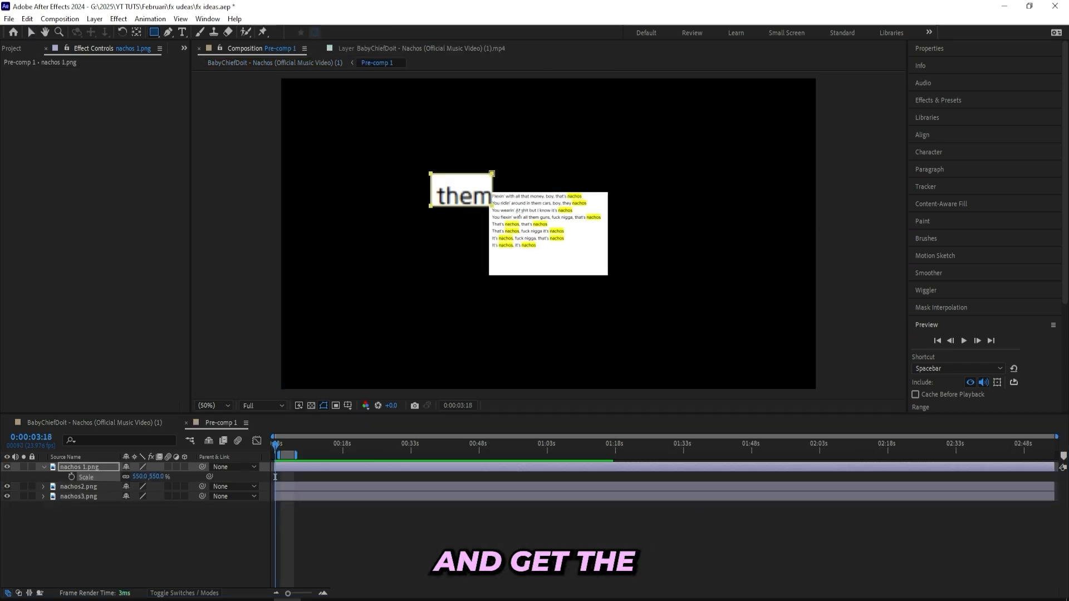
# Step: Mask nachos 1.png around the "them also nachos" lyric and add a white 1920 x 1080 px solid as background
pyautogui.moveTo(433, 178); pyautogui.dragTo(645, 222)
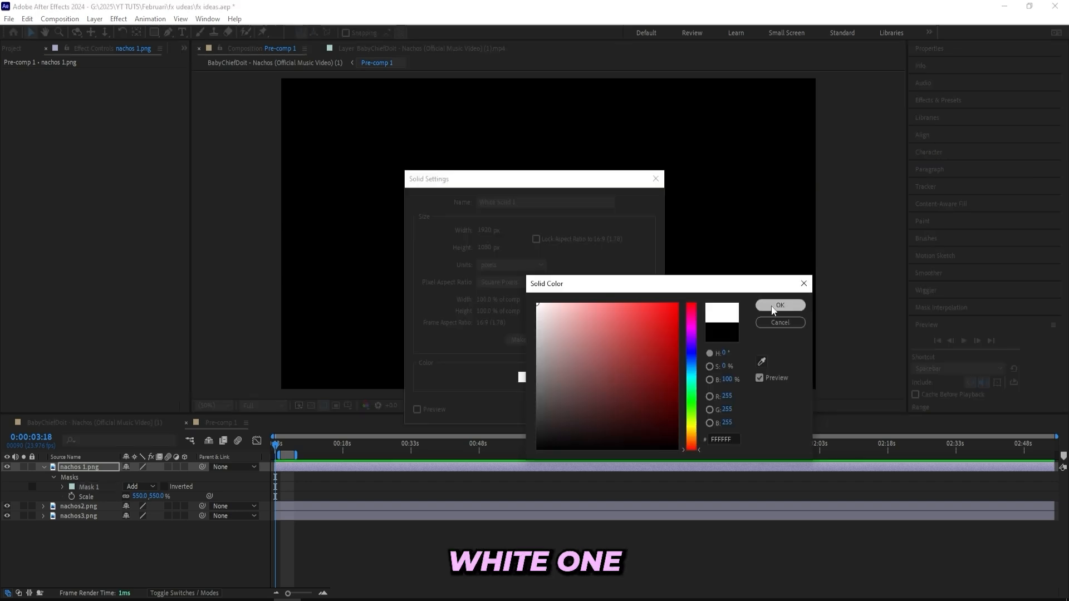
pyautogui.click(773, 310)
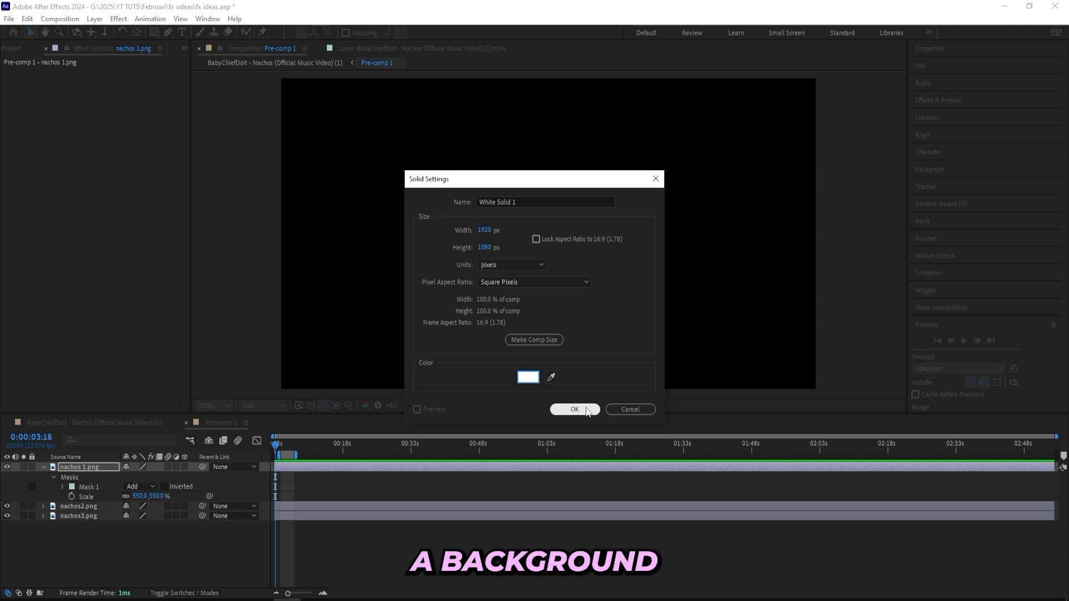
pyautogui.click(586, 411)
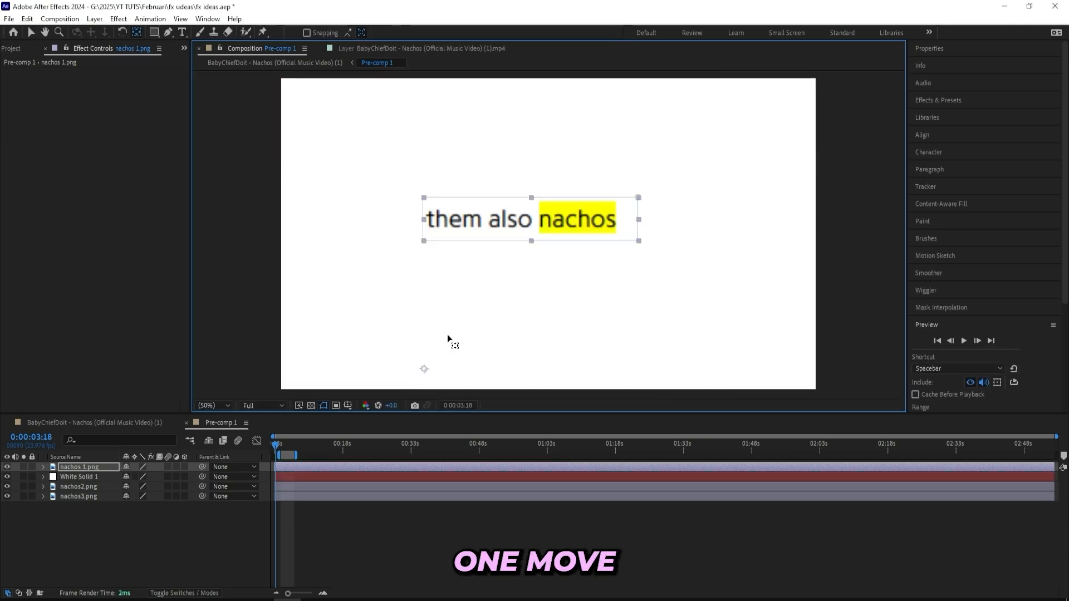
# Step: Center the anchor point of nachos 1.png on its lyric text and align the layer vertically with the middle of the grid
pyautogui.press('y')
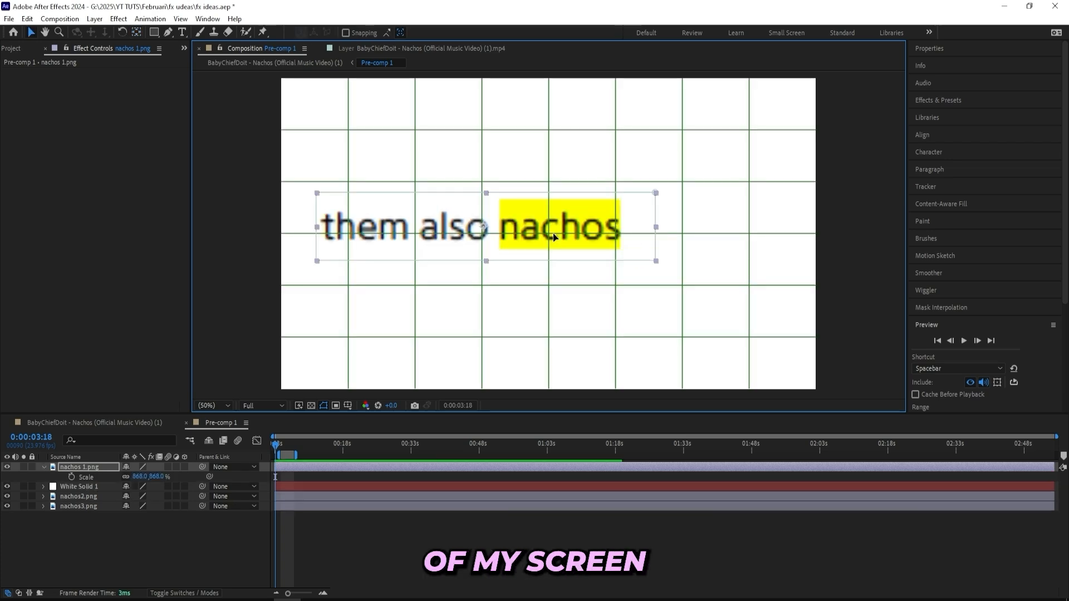
pyautogui.moveTo(553, 233); pyautogui.dragTo(555, 240)
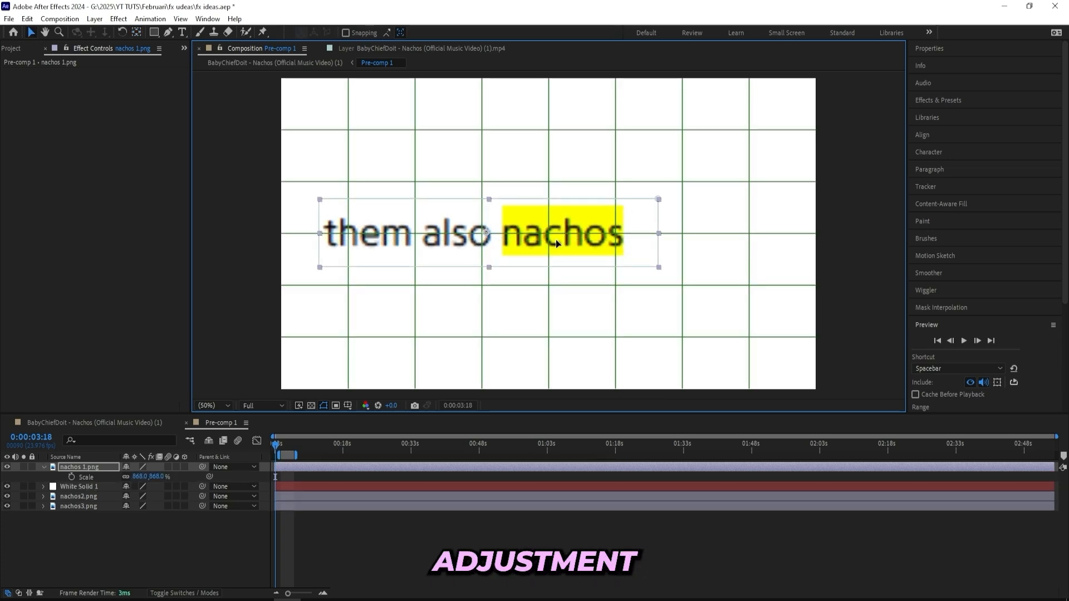
# Step: Add an adjustment layer above nachos 1.png and apply Gaussian Blur with a blurriness of 27.6
pyautogui.hotkey('ctrl', 'alt', 'y')
pyautogui.click(950, 114)
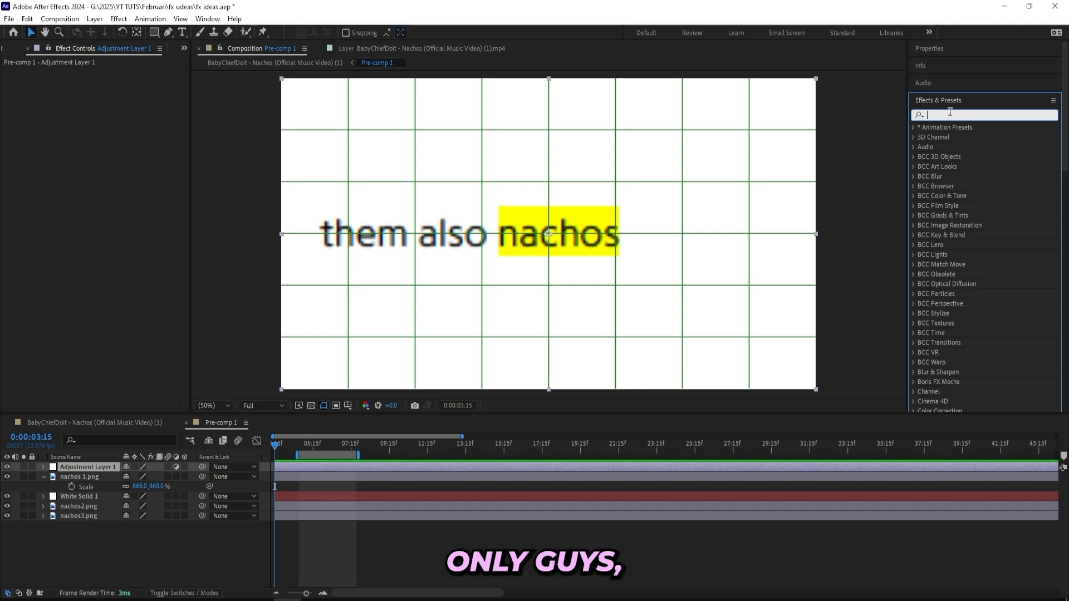
pyautogui.write('gaussian')
pyautogui.doubleClick(967, 157)
pyautogui.moveTo(110, 82); pyautogui.dragTo(338, 70)
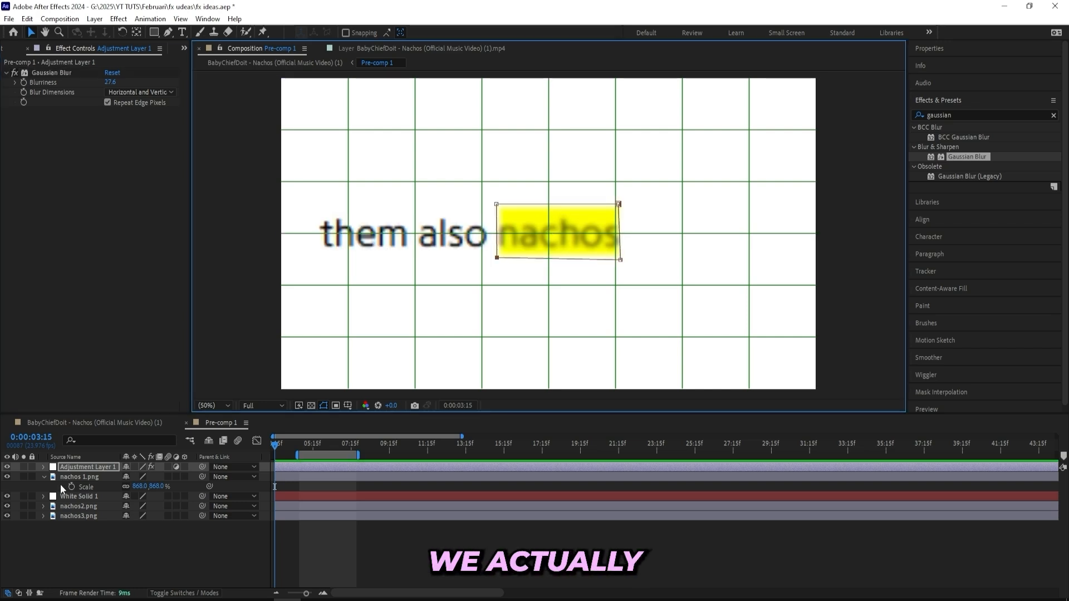
# Step: Show the adjustment layer's mask properties and invert the mask around the highlighted word
pyautogui.press('m')
pyautogui.press('m')
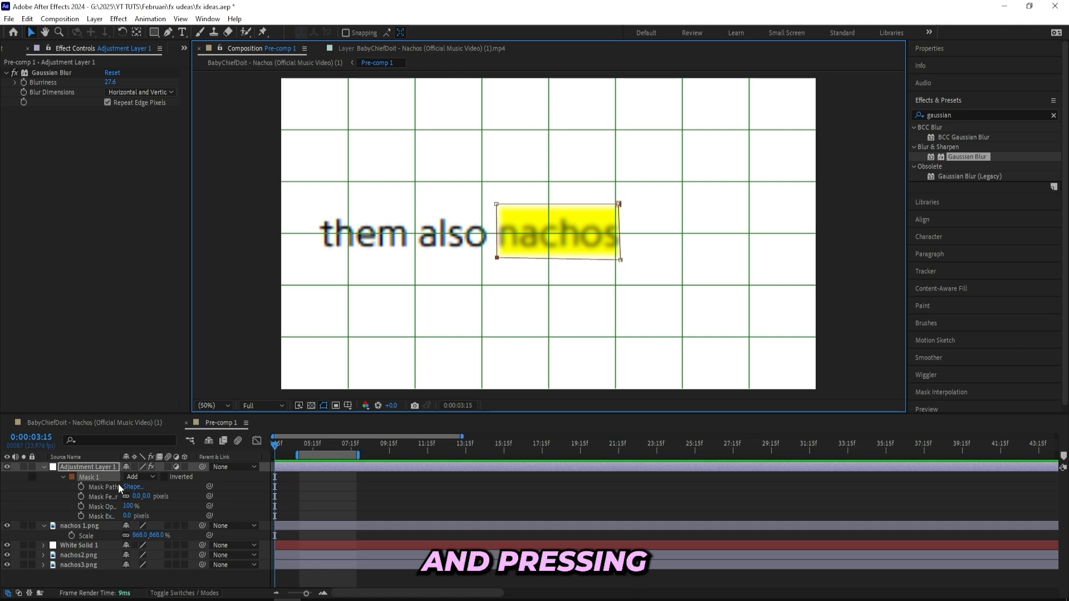
pyautogui.hotkey('ctrl', 'shift', 'i')
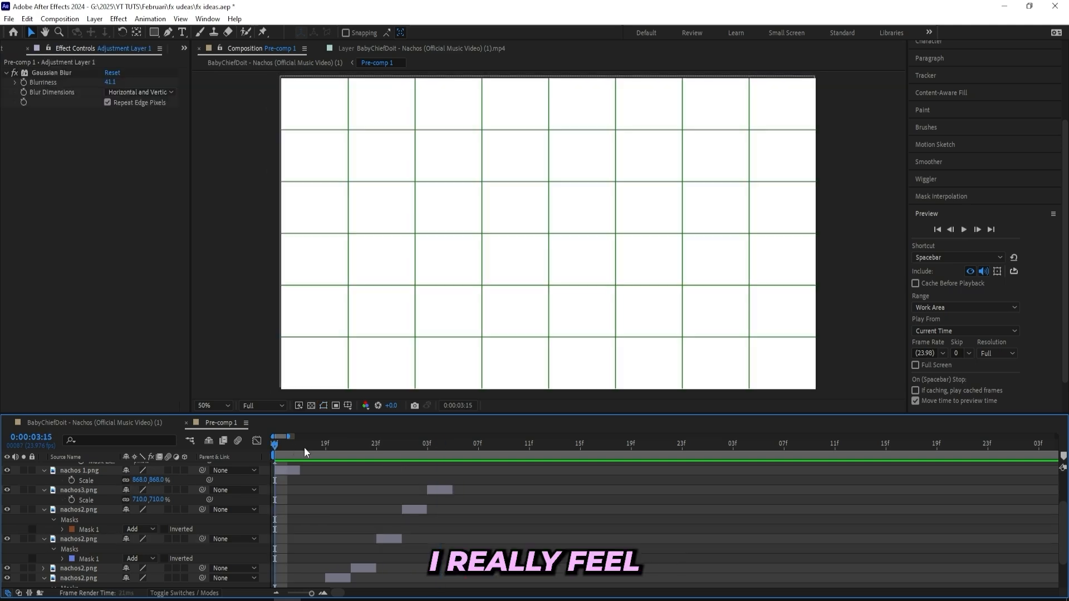
# Step: Check the lyric sequence in the pre-comp and duplicate the White Solid 2 layer in the main composition
pyautogui.click(312, 448)
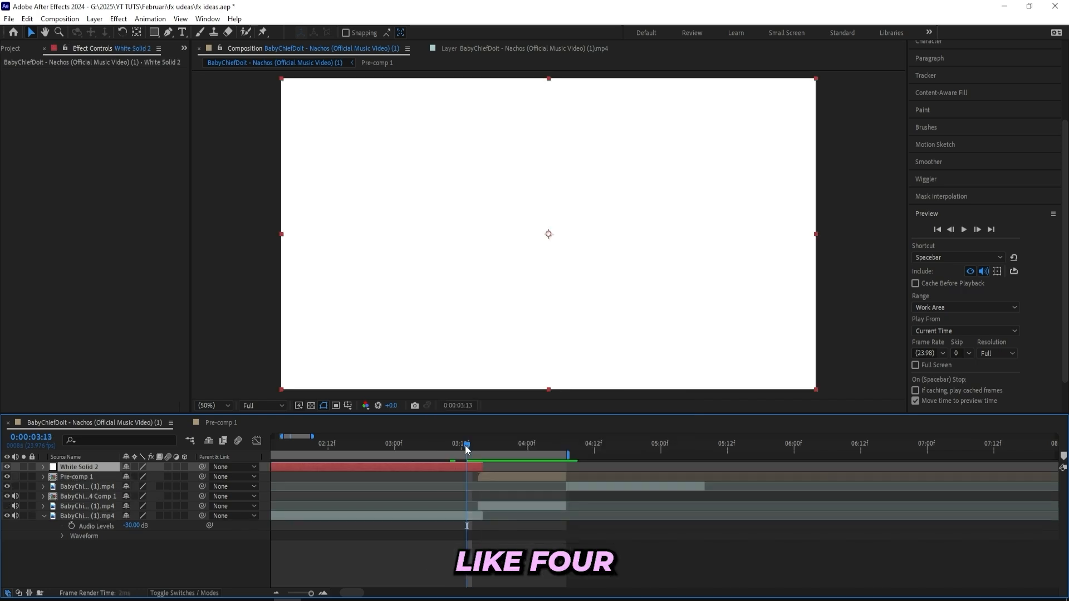
pyautogui.hotkey('ctrl', 'd')
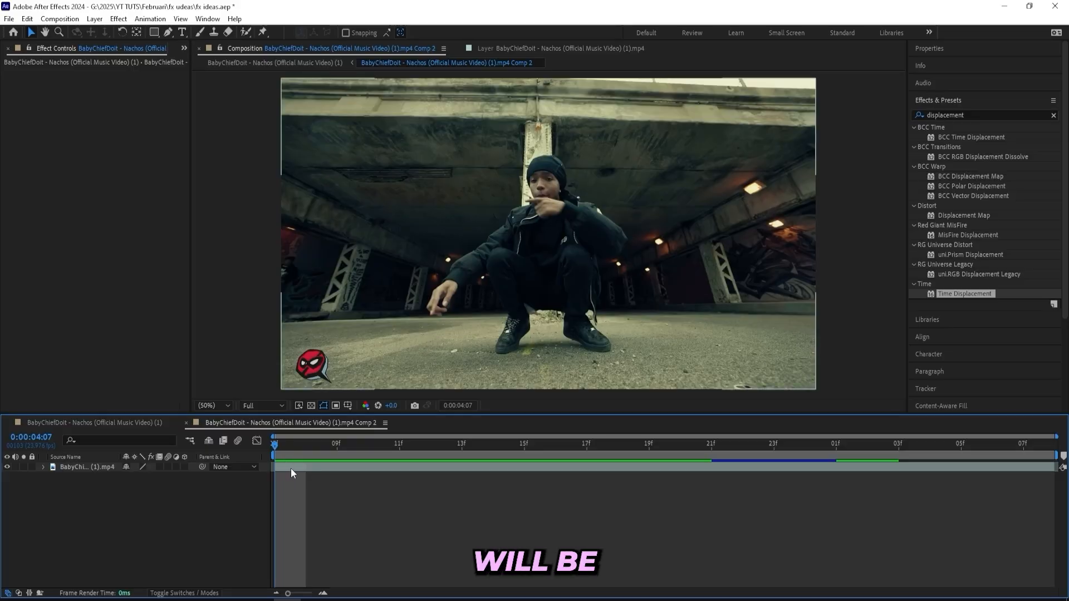
# Step: Rotoscope the crouching artist in the underpass clip with the Roto Brush, refining the selection along his leg
pyautogui.doubleClick(291, 469)
pyautogui.click(246, 32)
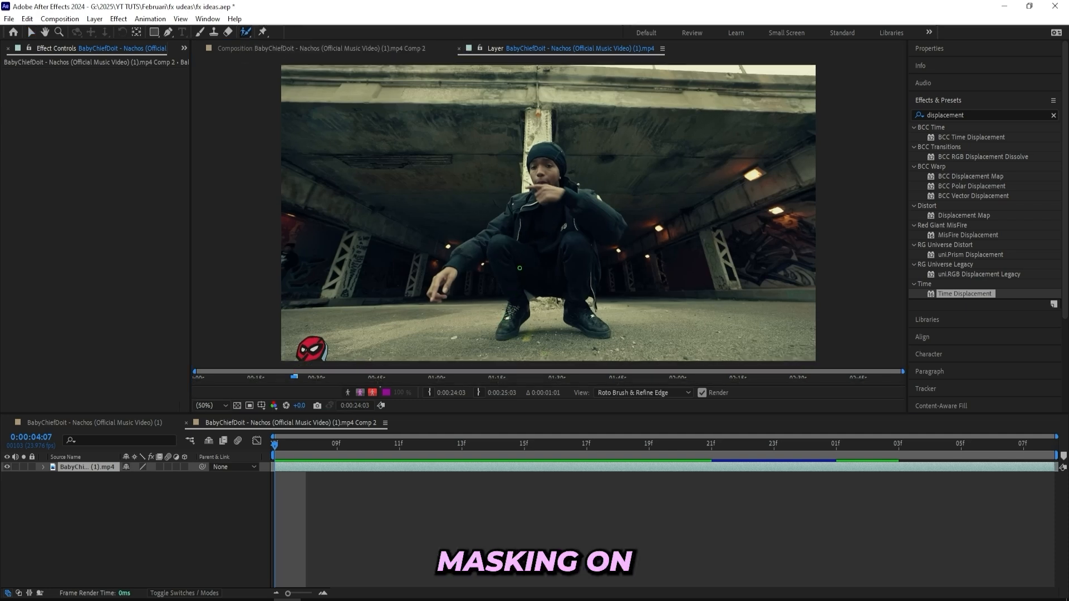
pyautogui.moveTo(503, 318)
pyautogui.mouseDown()
pyautogui.moveTo(553, 169)
pyautogui.moveTo(576, 223)
pyautogui.moveTo(499, 223)
pyautogui.moveTo(460, 249)
pyautogui.mouseUp()
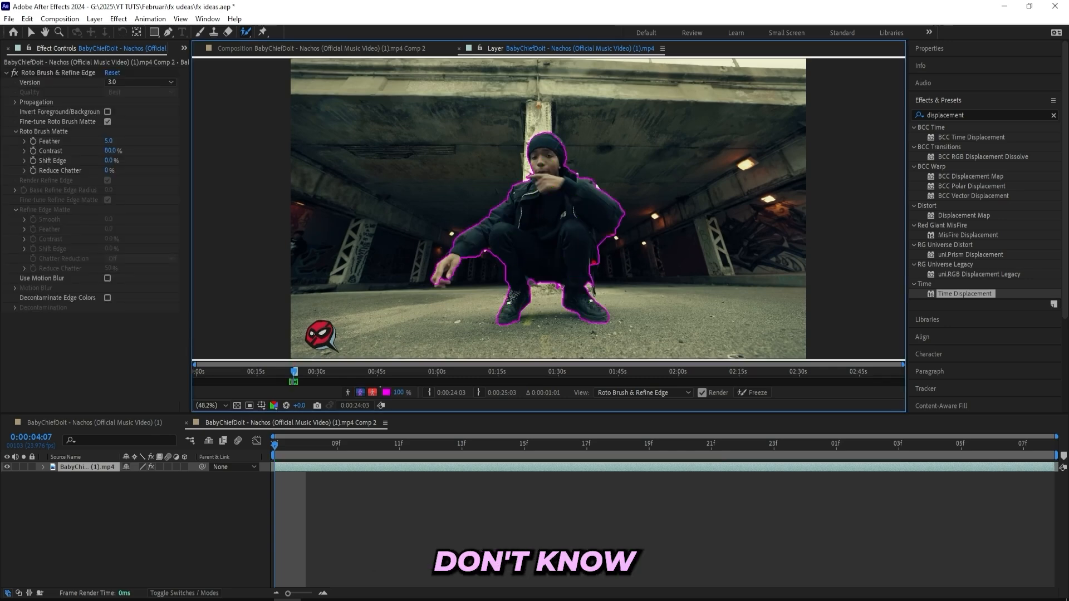
pyautogui.moveTo(611, 257); pyautogui.dragTo(593, 284)
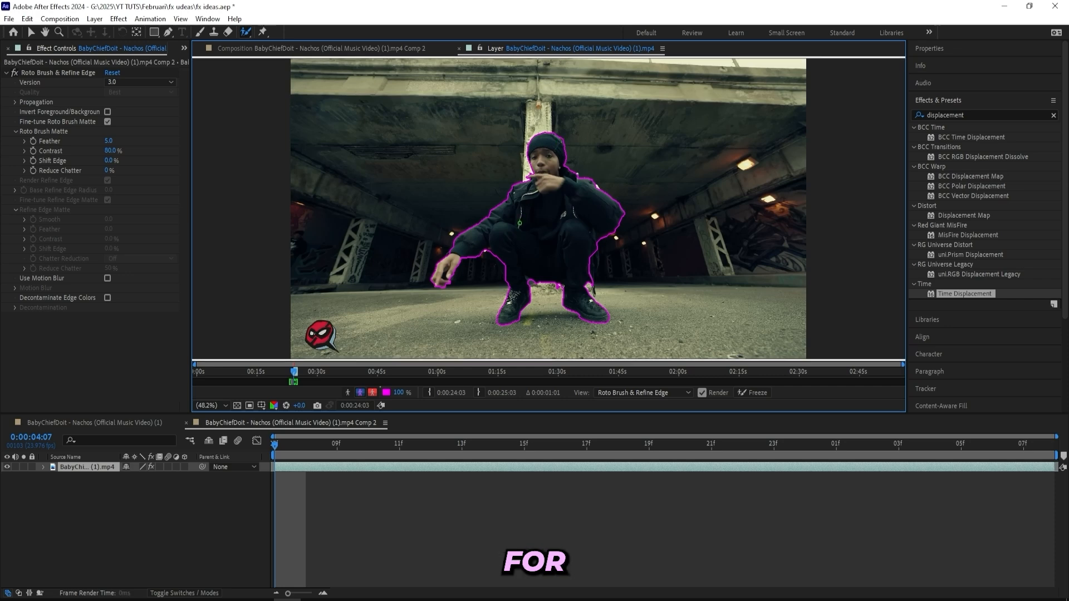
# Step: Apply Refine Soft Matte to the cut-out with additional edge radius 3.9, feather 5.2 and shift edge -17%
pyautogui.write('ref')
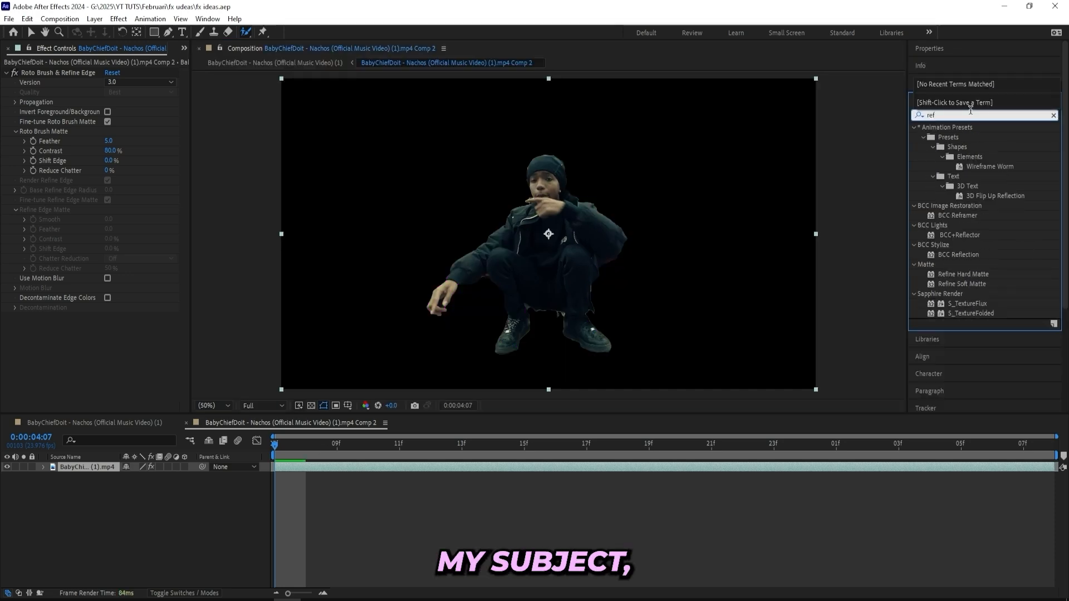
pyautogui.write('ine soft')
pyautogui.press('Return')
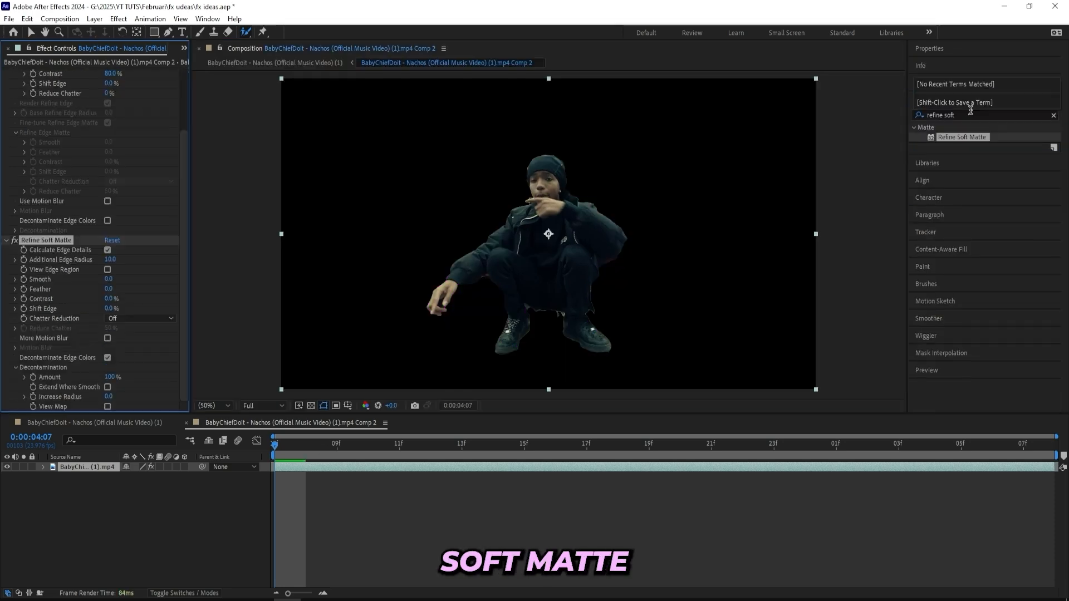
pyautogui.moveTo(95, 259); pyautogui.dragTo(83, 260)
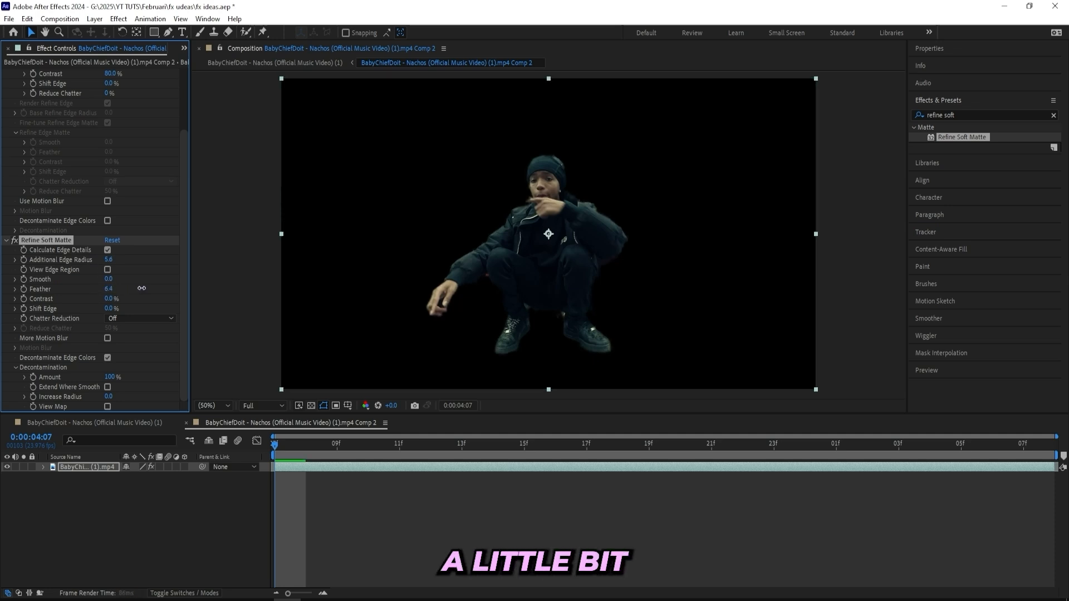
pyautogui.moveTo(111, 264); pyautogui.dragTo(198, 285)
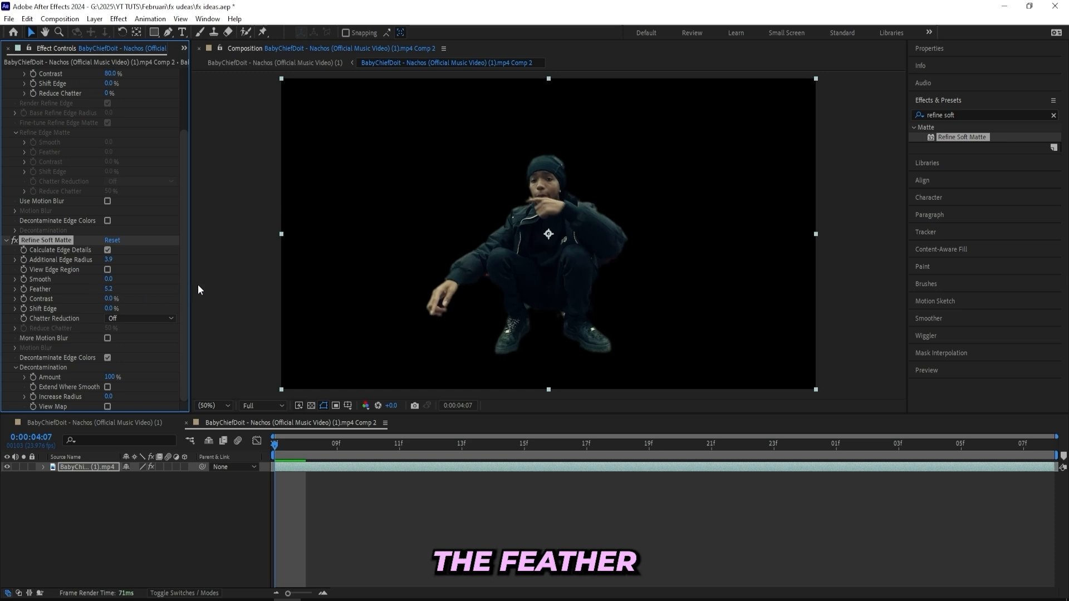
pyautogui.click(312, 405)
pyautogui.click(312, 404)
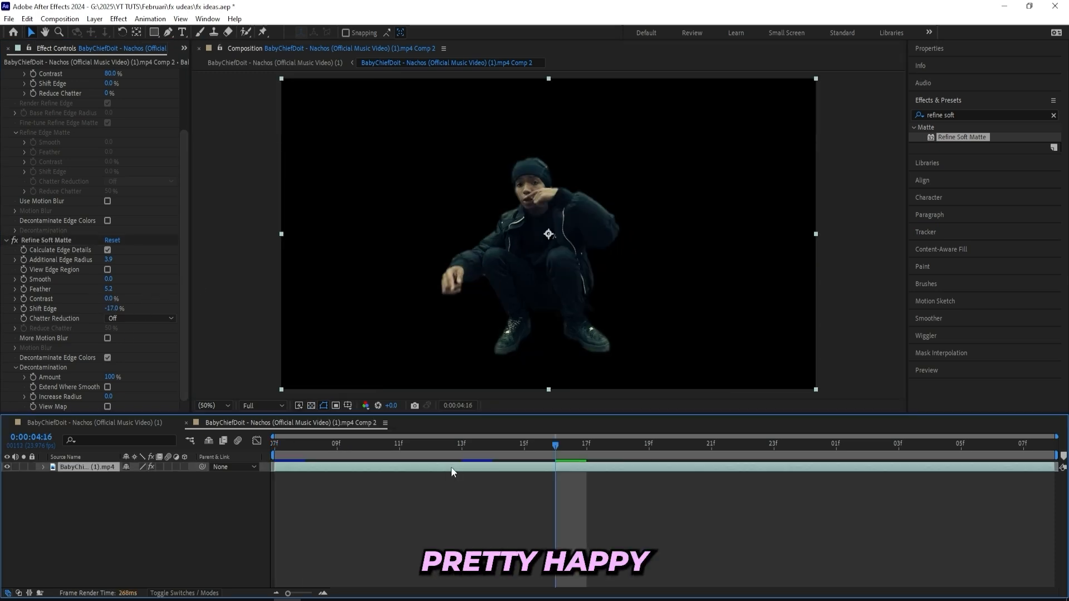
# Step: Remove all effects from the lower duplicate of the rotoscoped clip
pyautogui.scroll(3, 109, 283)
pyautogui.click(58, 319)
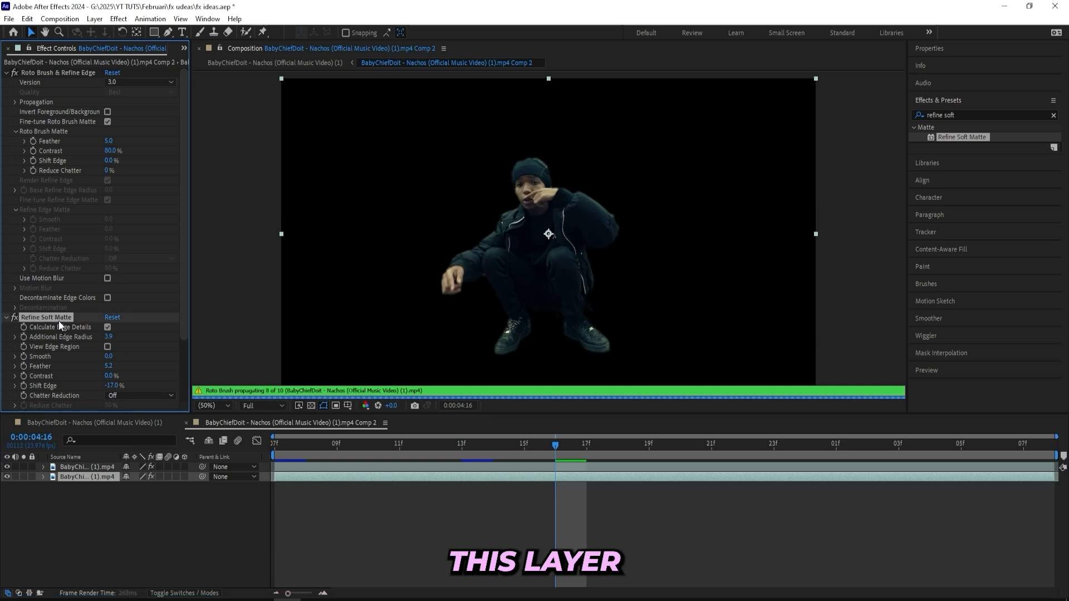
pyautogui.hotkey('ctrl', 'a')
pyautogui.press('Delete')
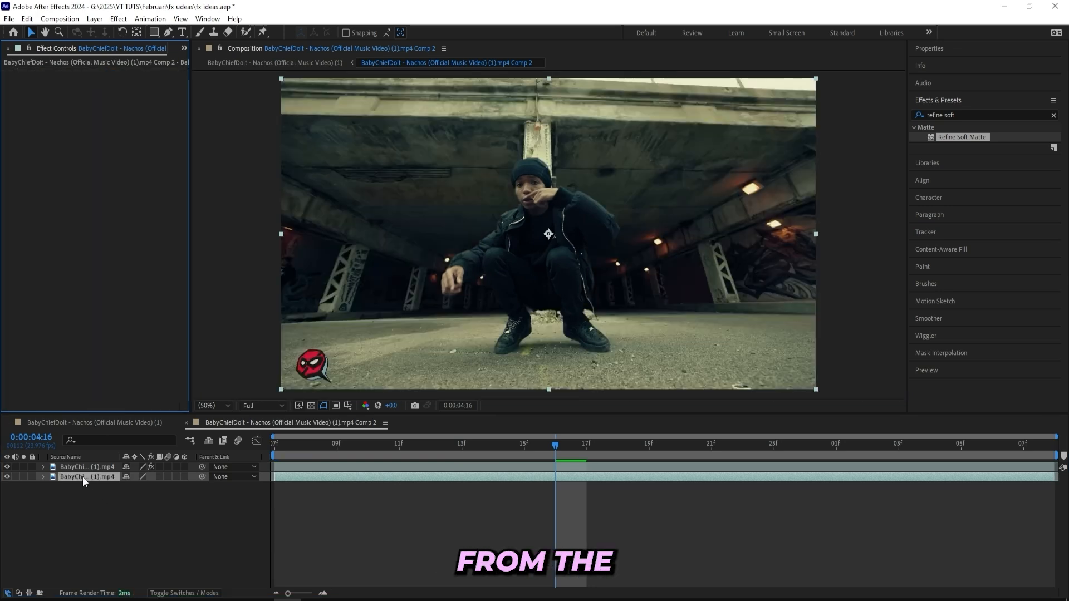
# Step: Rename the lower clip layer to bg and the rotoscoped upper layer to artist
pyautogui.rightClick(83, 477)
pyautogui.click(119, 509)
pyautogui.write('bg')
pyautogui.press('Return')
pyautogui.rightClick(95, 466)
pyautogui.press('Escape')
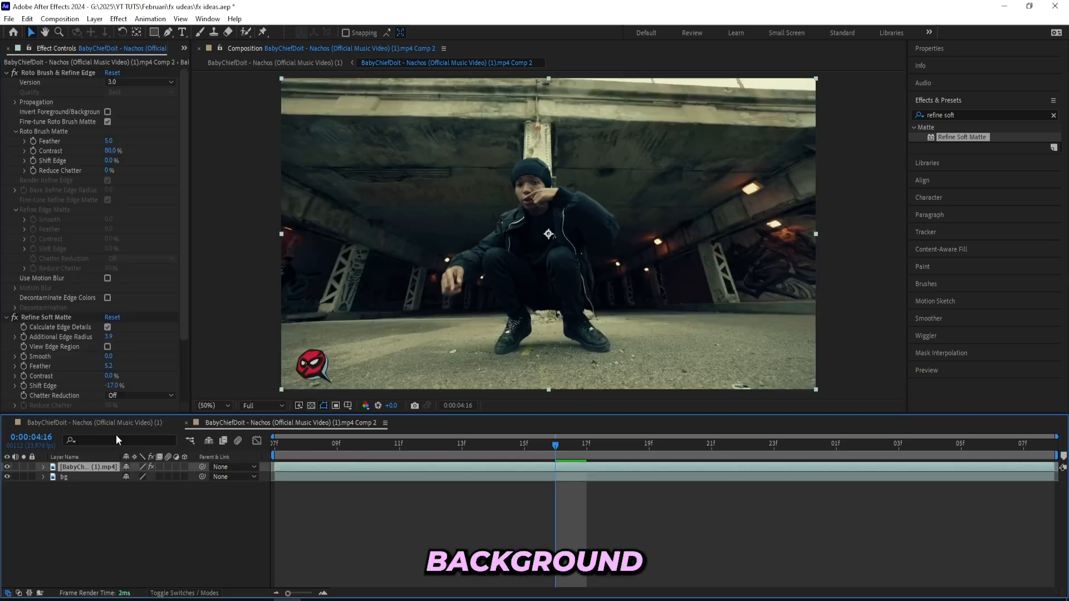
pyautogui.write('artist')
pyautogui.press('Return')
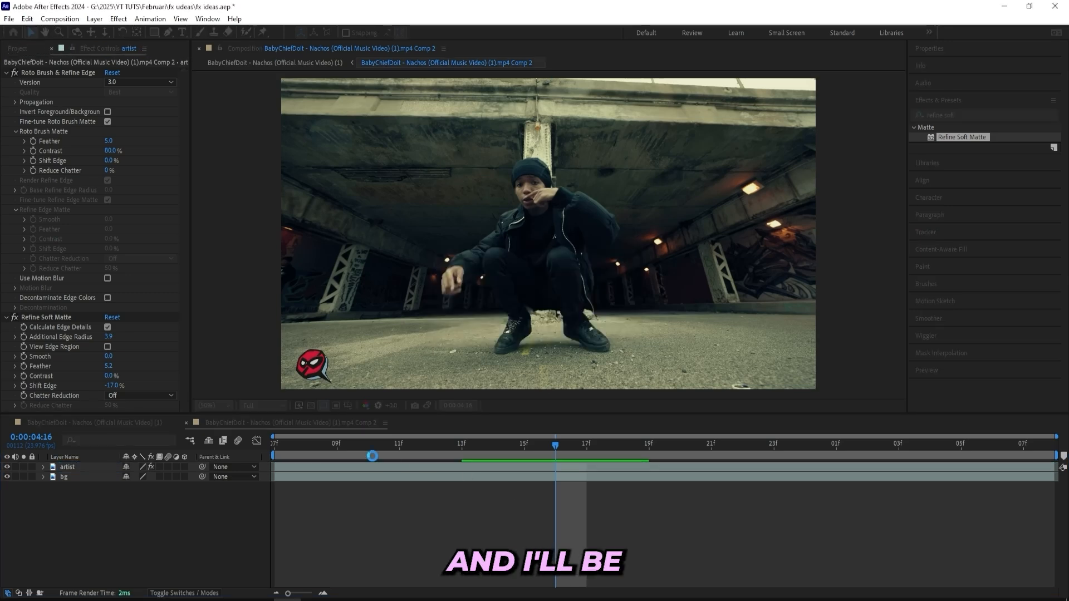
# Step: Place the aura 3.mov footage between the artist and bg layers and adjust its scale to fit the frame
pyautogui.moveTo(372, 456); pyautogui.dragTo(242, 439)
pyautogui.moveTo(96, 468); pyautogui.dragTo(94, 482)
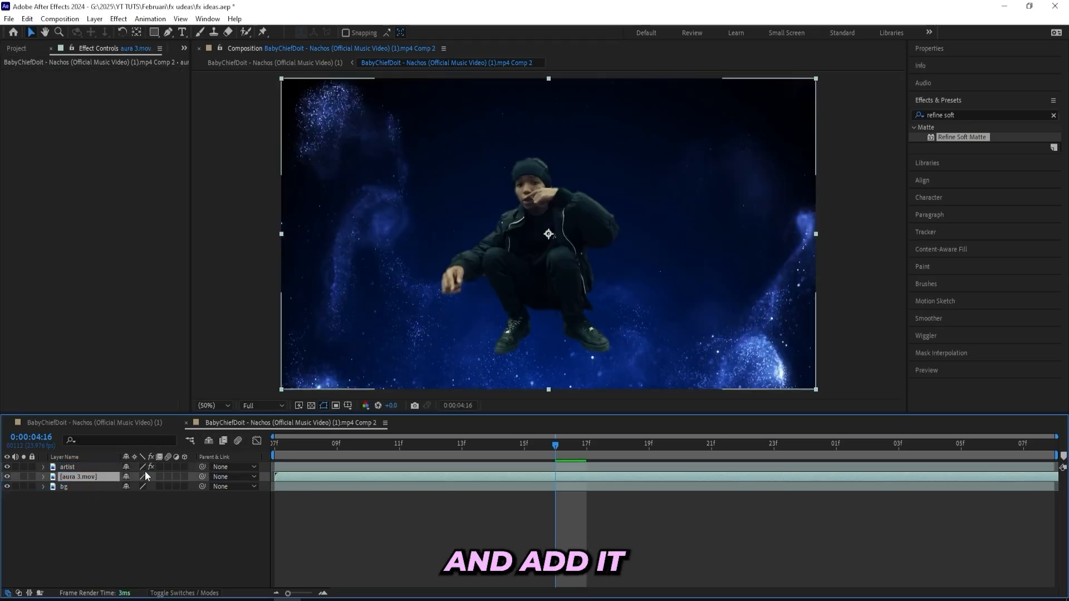
pyautogui.press('s')
pyautogui.moveTo(162, 487); pyautogui.dragTo(148, 487)
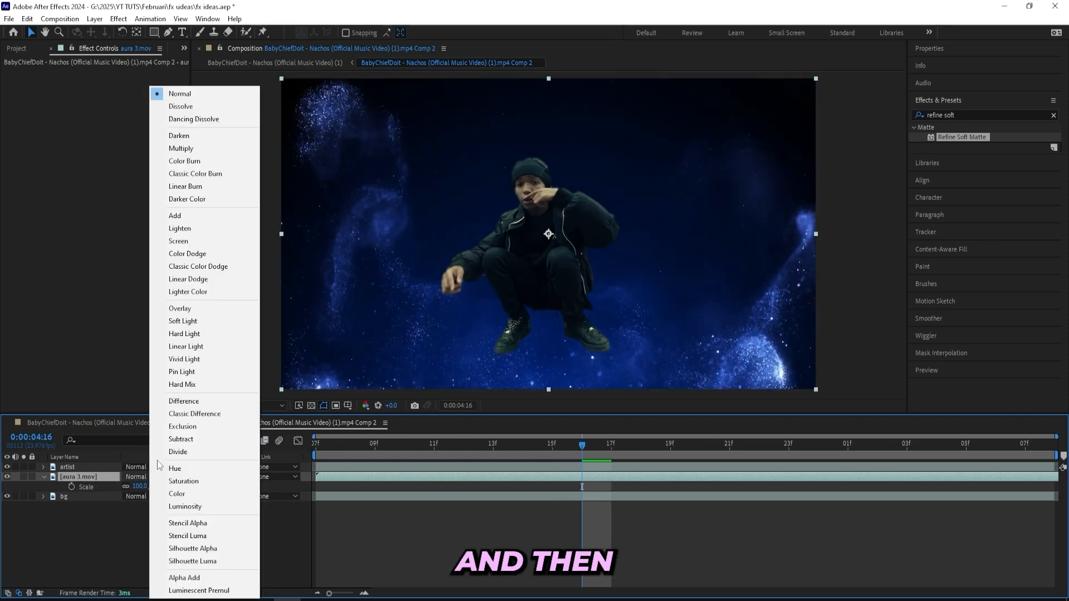
# Step: Try the Add blending mode on the aura 3.mov layer, settle on Overlay, and preview the result
pyautogui.click(198, 304)
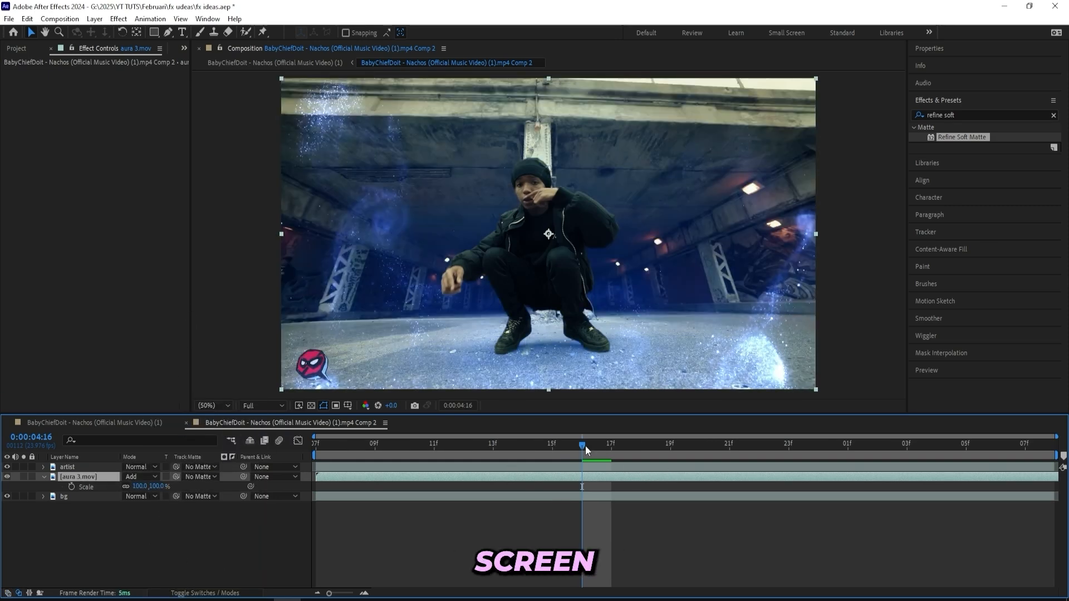
pyautogui.moveTo(585, 445)
pyautogui.mouseDown()
pyautogui.moveTo(284, 445)
pyautogui.moveTo(880, 445)
pyautogui.mouseUp()
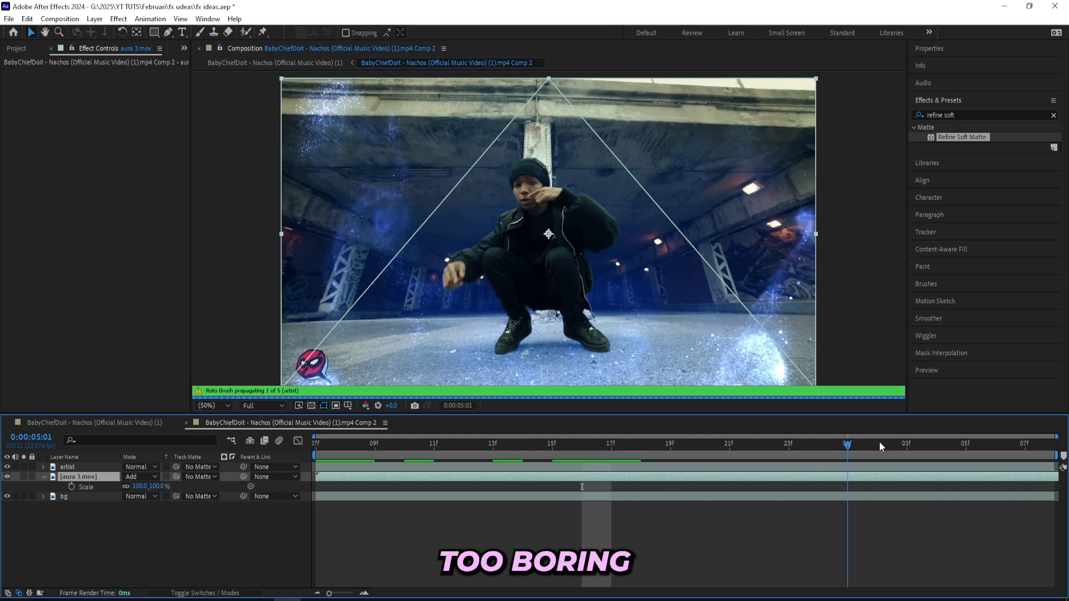
pyautogui.click(137, 475)
pyautogui.click(214, 309)
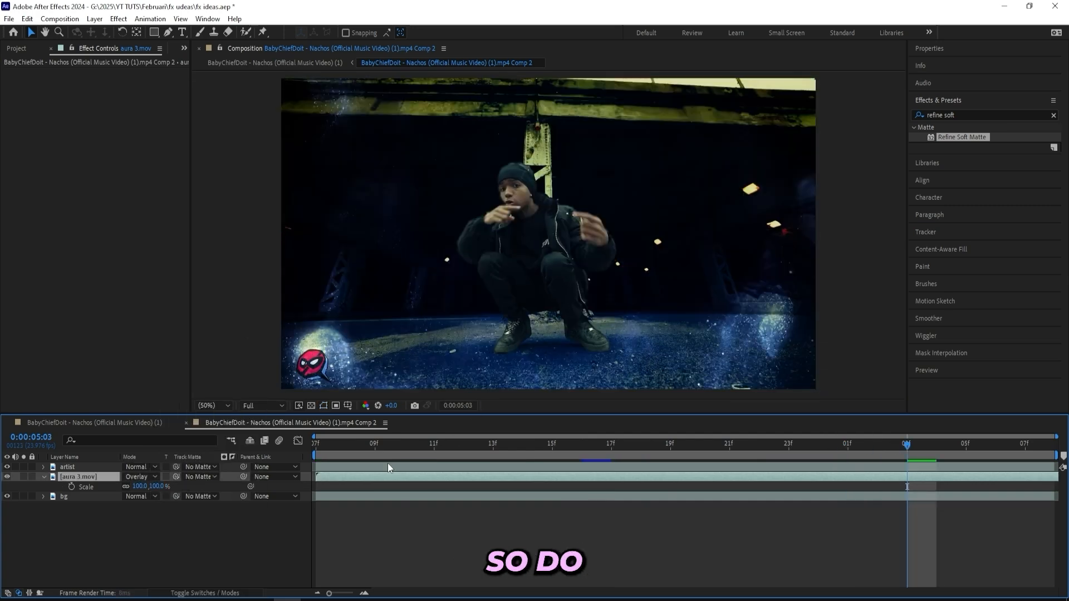
pyautogui.press('space')
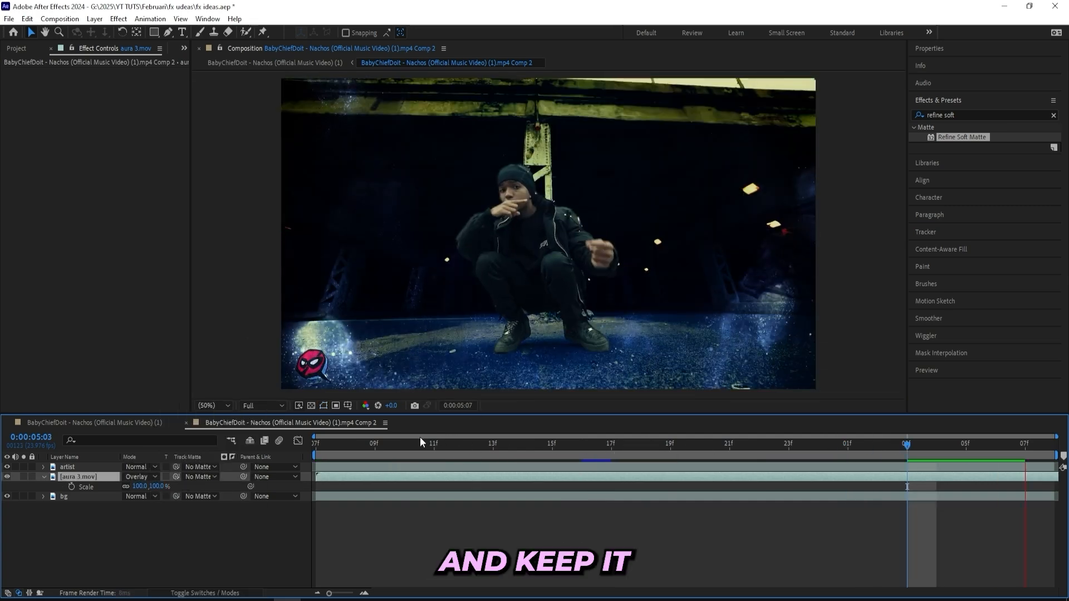
# Step: Create a new adjustment layer and place it directly below the artist layer
pyautogui.click(374, 449)
pyautogui.rightClick(341, 376)
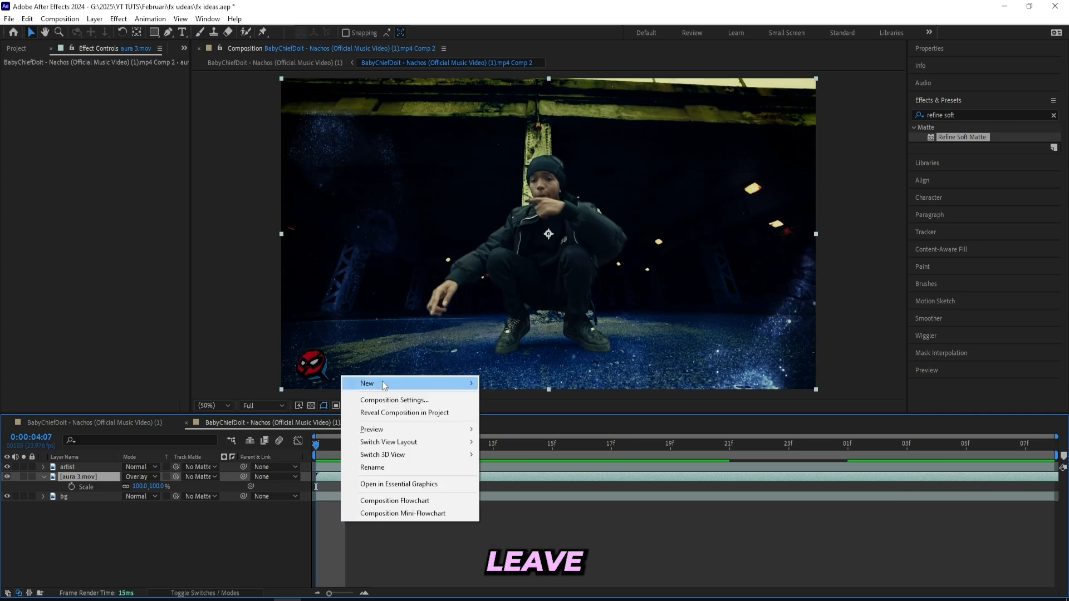
pyautogui.click(316, 444)
pyautogui.moveTo(316, 445); pyautogui.dragTo(298, 499)
pyautogui.click(335, 495)
pyautogui.rightClick(334, 490)
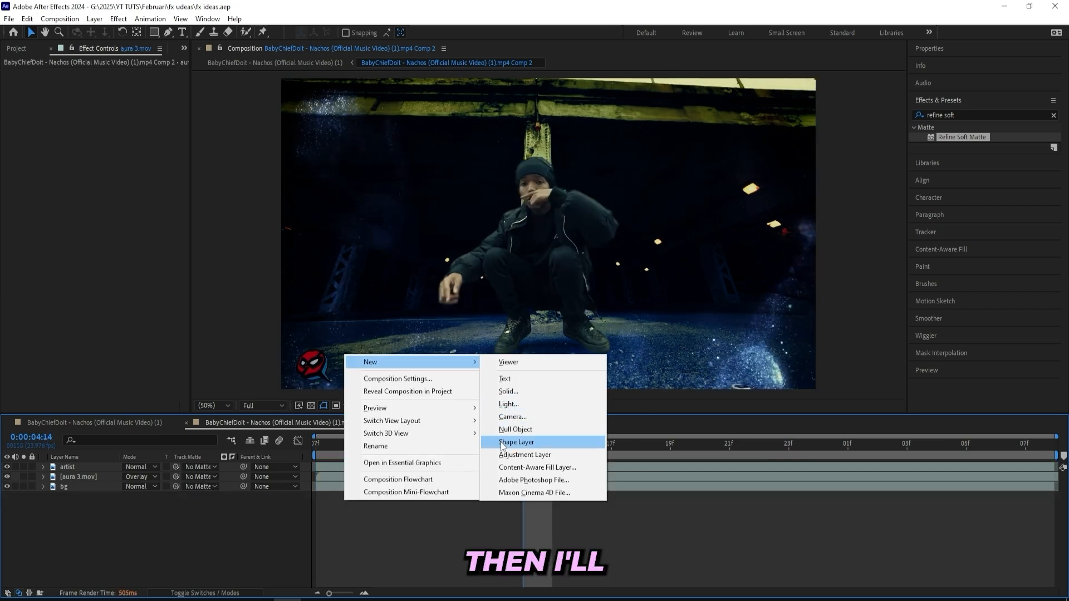
pyautogui.click(542, 440)
pyautogui.moveTo(93, 467); pyautogui.dragTo(82, 480)
pyautogui.moveTo(521, 445); pyautogui.dragTo(245, 456)
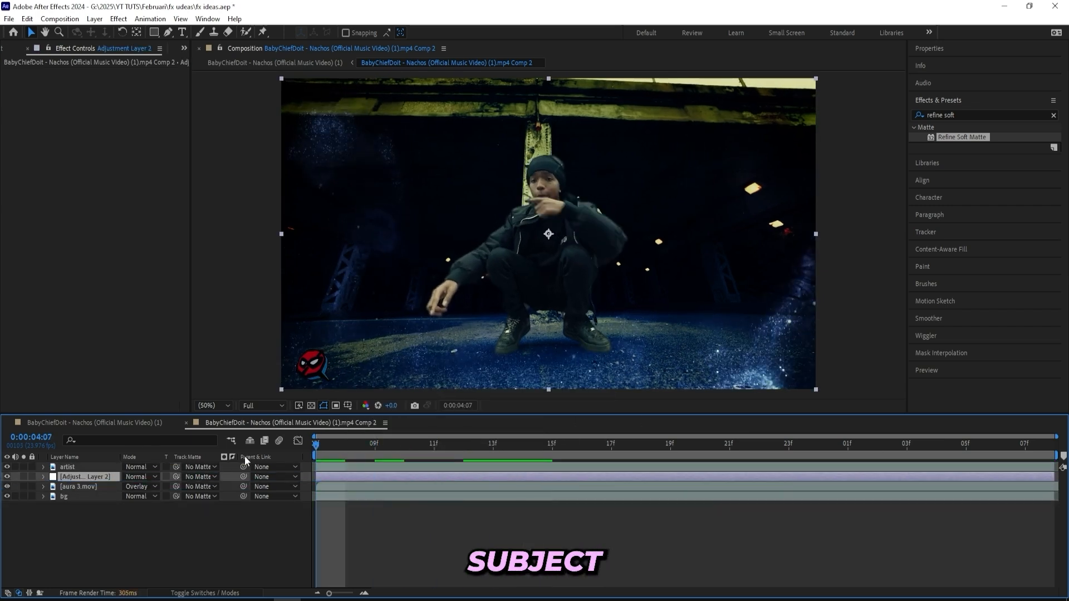
# Step: Apply the Opiate flicker 2 preset from the ULTIMATE VFX KIT to the adjustment layer and place that layer beneath aura 3.mov
pyautogui.click(407, 411)
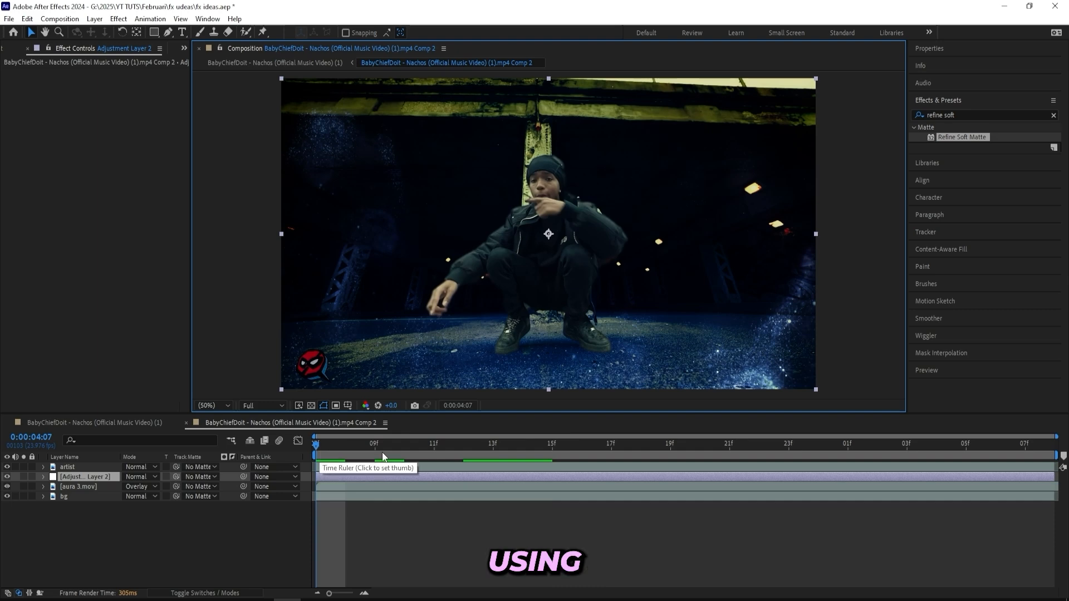
pyautogui.click(1052, 115)
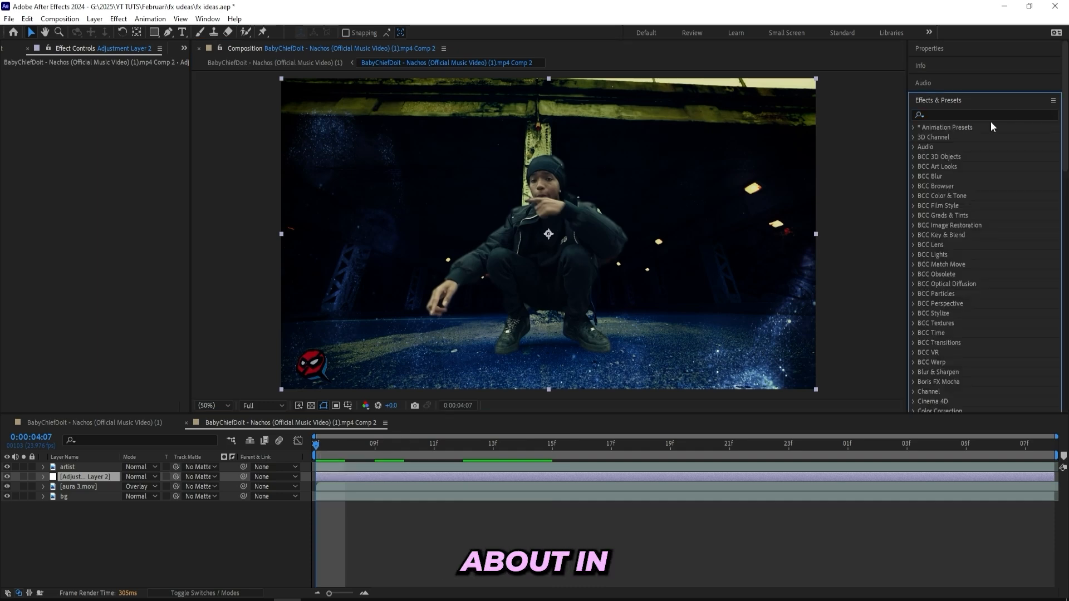
pyautogui.click(917, 127)
pyautogui.click(923, 148)
pyautogui.click(930, 264)
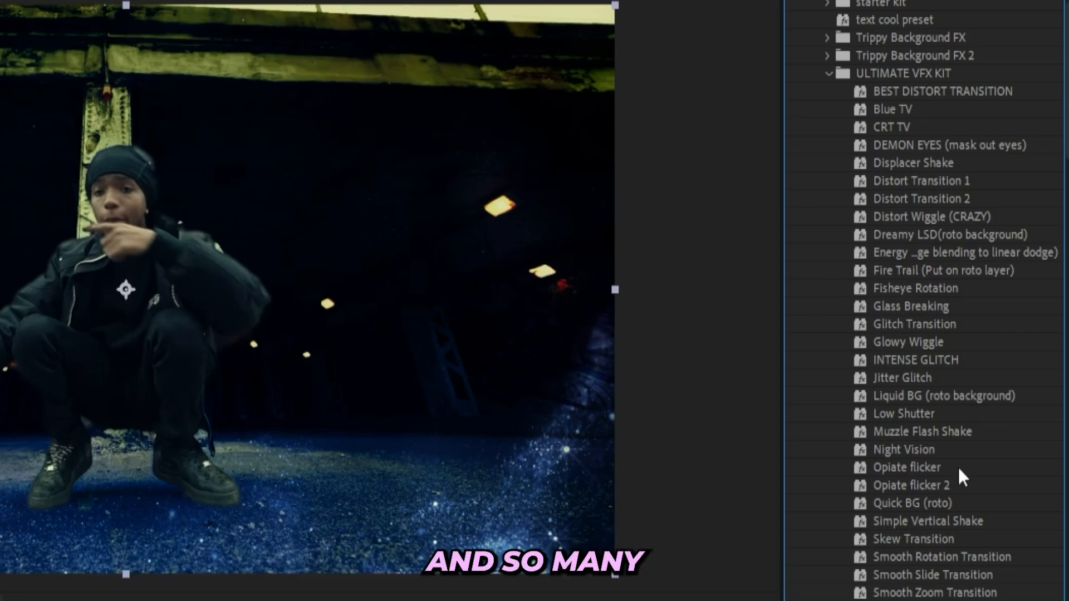
pyautogui.click(934, 484)
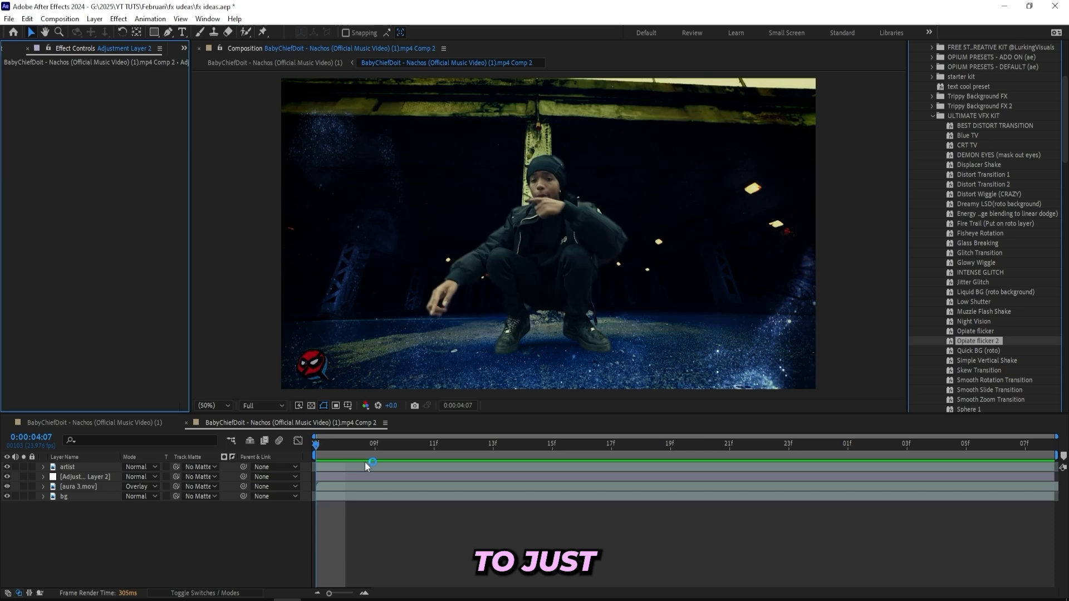
pyautogui.moveTo(913, 485); pyautogui.dragTo(367, 475)
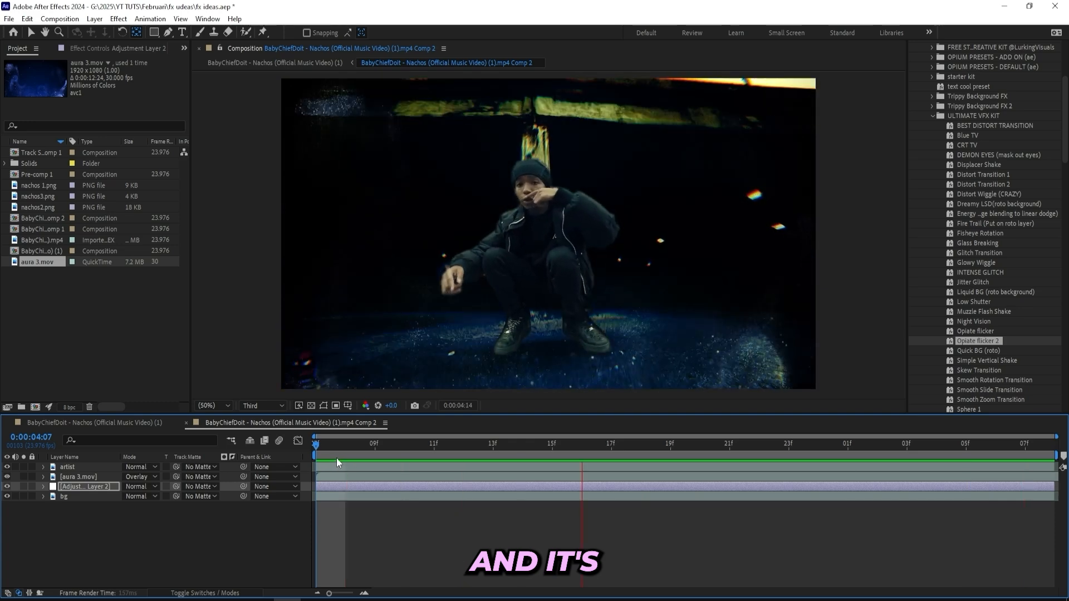
pyautogui.moveTo(316, 445)
pyautogui.mouseDown()
pyautogui.moveTo(399, 452)
pyautogui.moveTo(246, 446)
pyautogui.mouseUp()
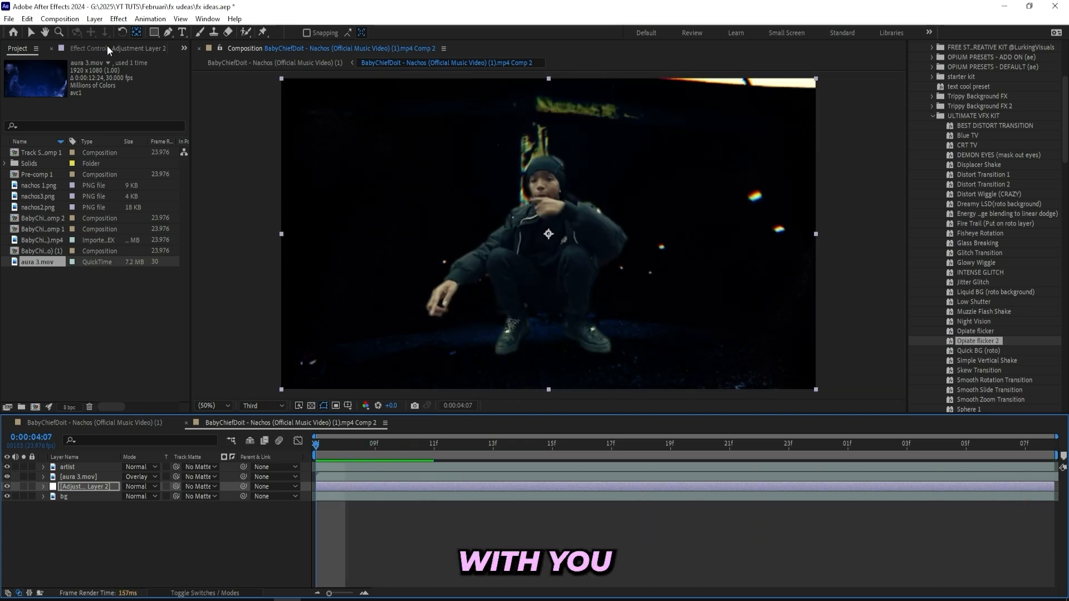
# Step: Examine the preset's S_Hotspots, S_Flicker, Glow, S_DistortChroma and Add Grain settings on the adjustment layer
pyautogui.click(75, 48)
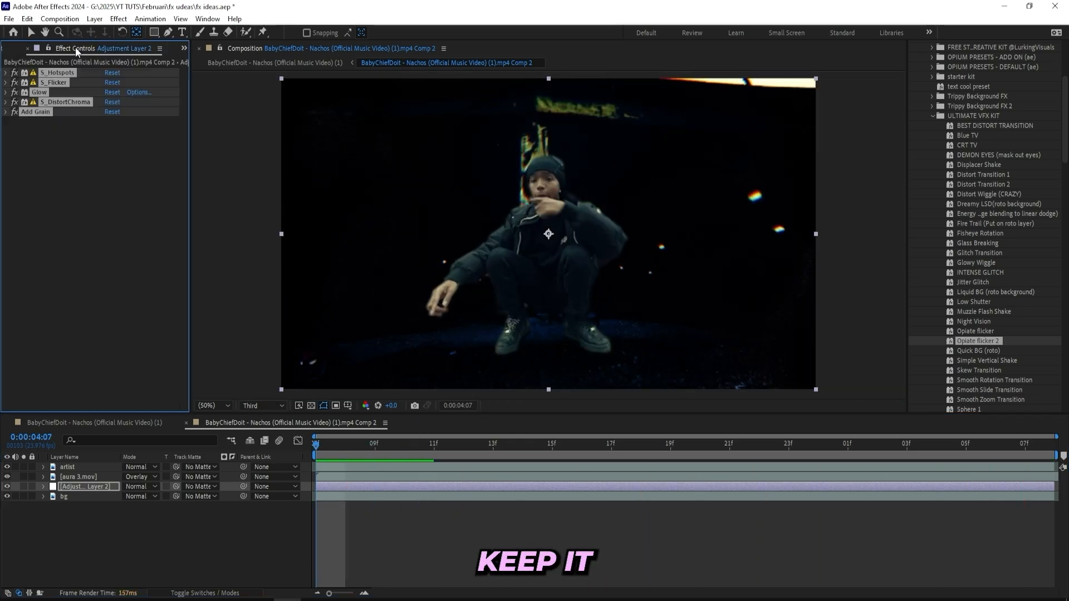
pyautogui.click(5, 72)
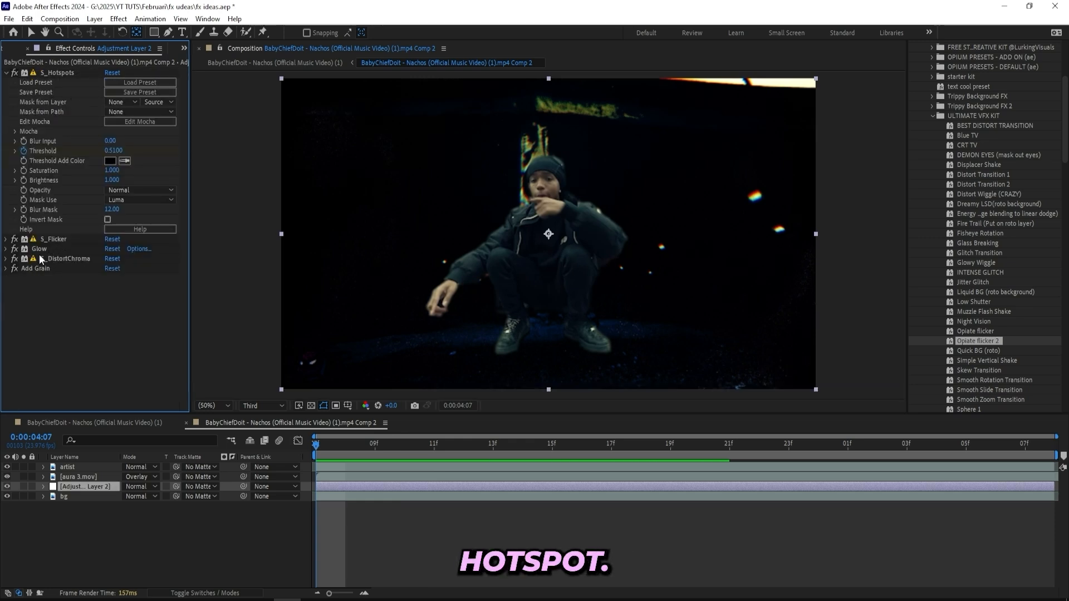
pyautogui.click(5, 240)
pyautogui.scroll(-2, 8, 290)
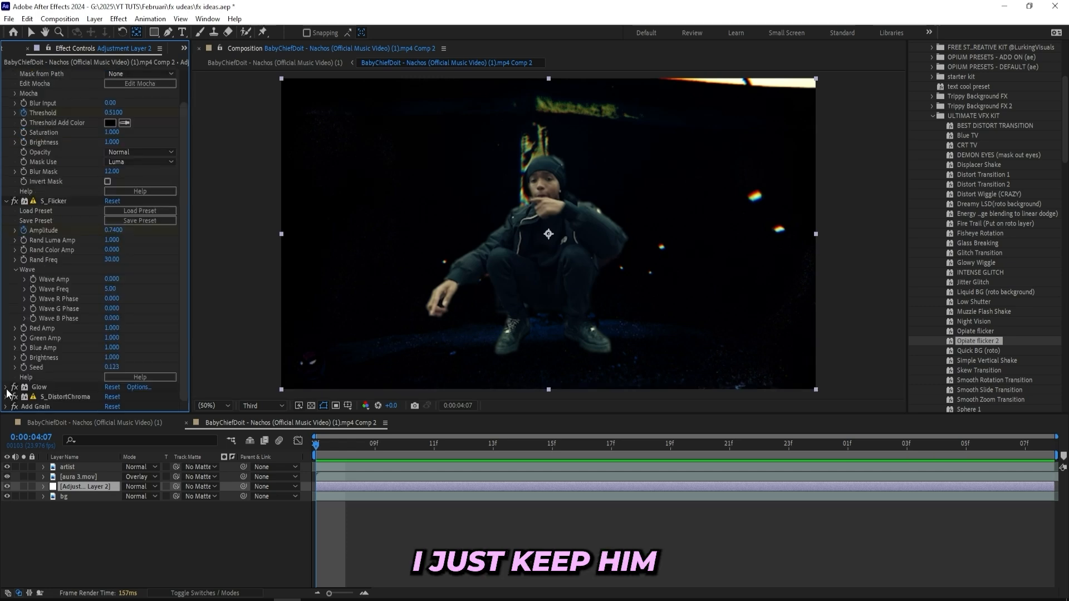
pyautogui.click(5, 387)
pyautogui.scroll(-5, 11, 376)
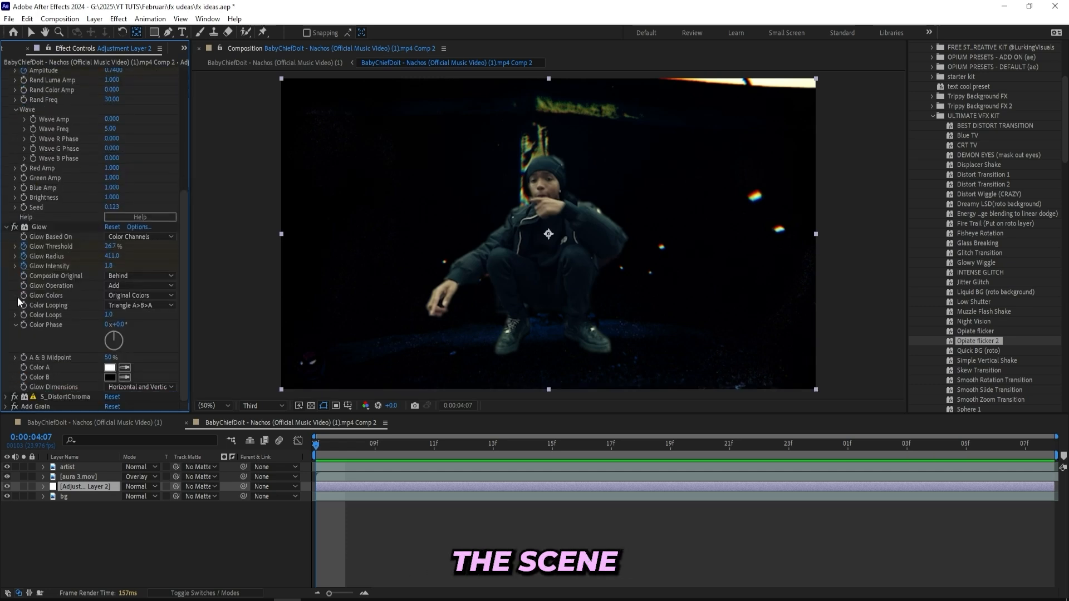
pyautogui.click(6, 396)
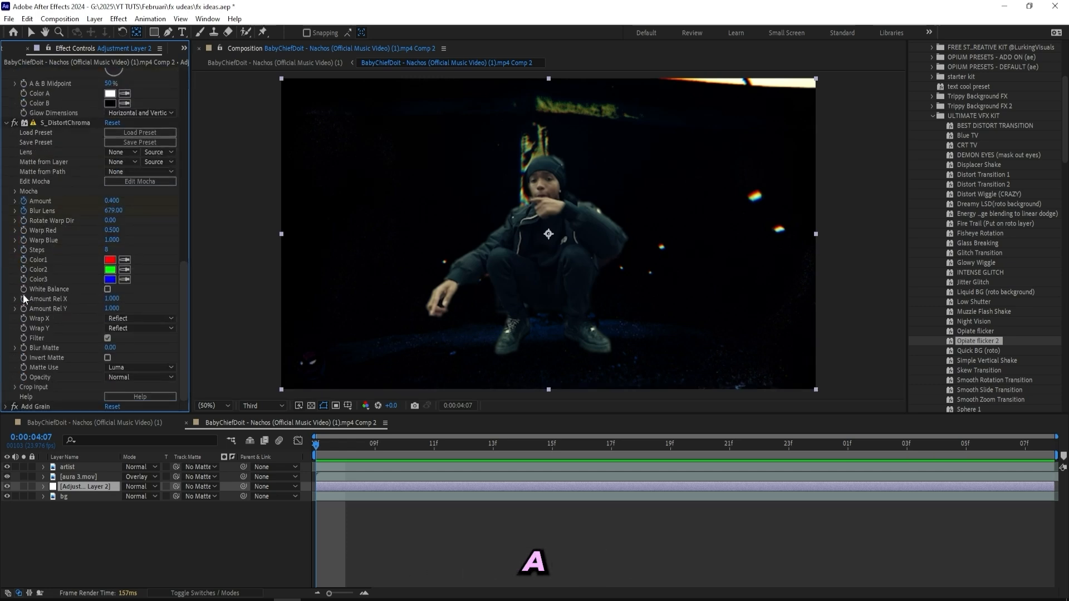
pyautogui.click(6, 406)
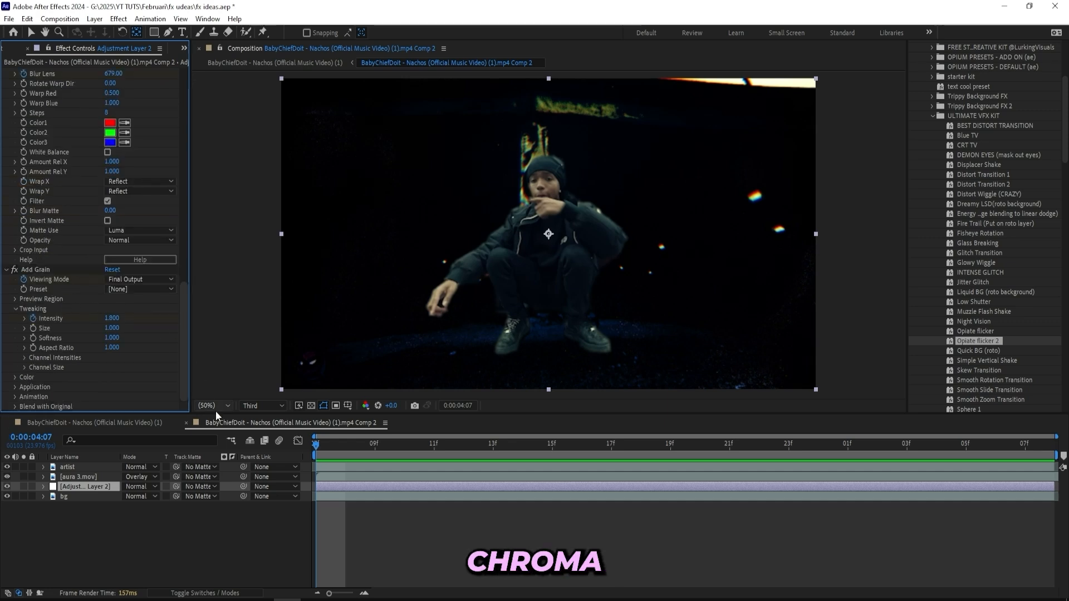
pyautogui.scroll(3, 962, 143)
# Step: Add CC Flo Motion to the adjustment layer, ahead of its other effects, with Knot 1 centred on the artist at 966, 544
pyautogui.click(939, 117)
pyautogui.write('flo motio')
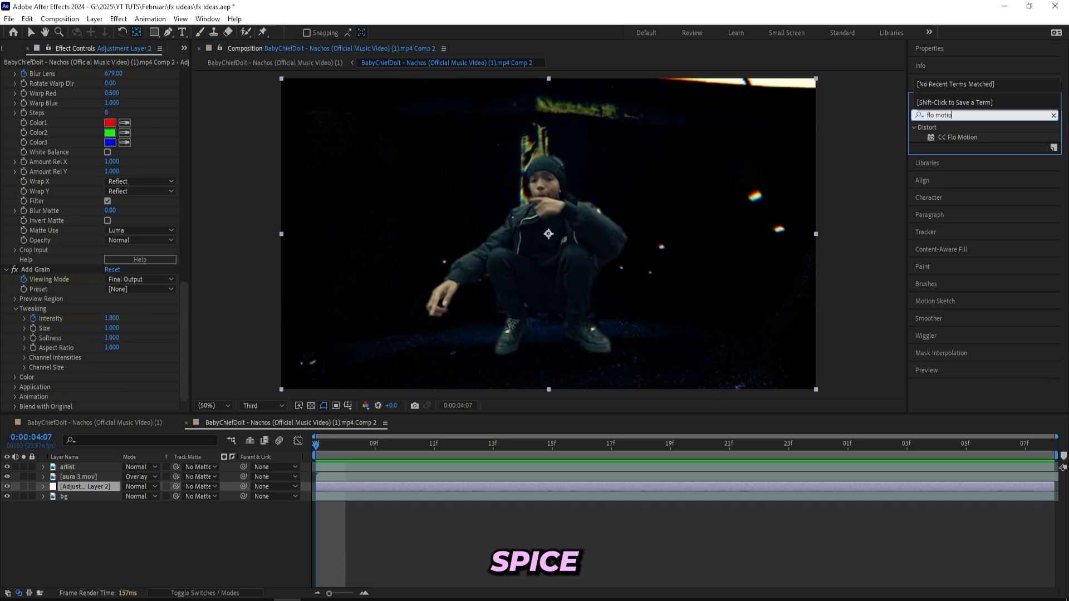
pyautogui.doubleClick(957, 137)
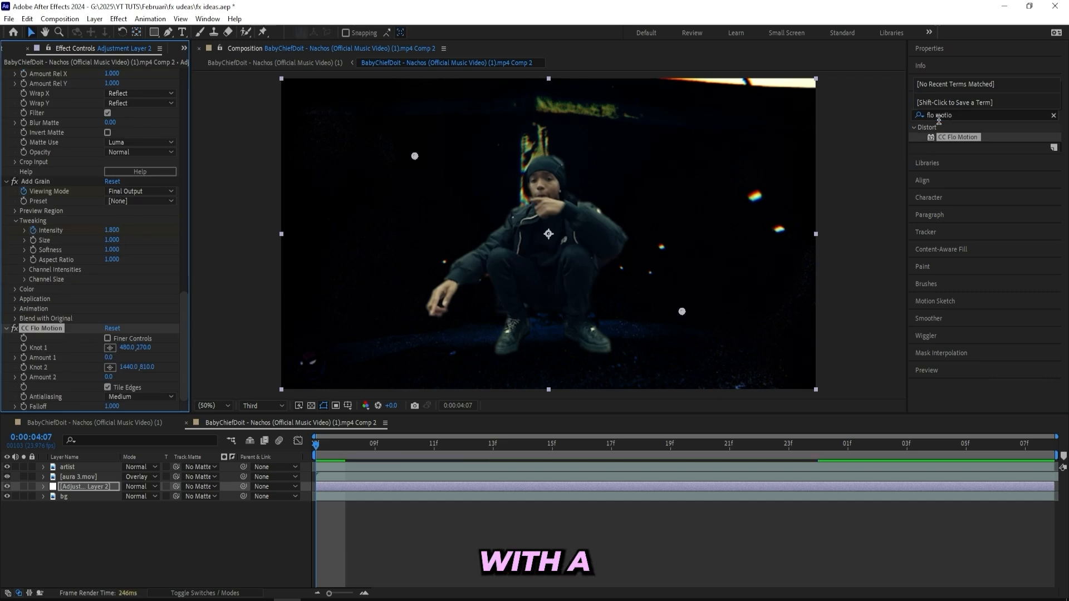
pyautogui.moveTo(414, 155); pyautogui.dragTo(549, 235)
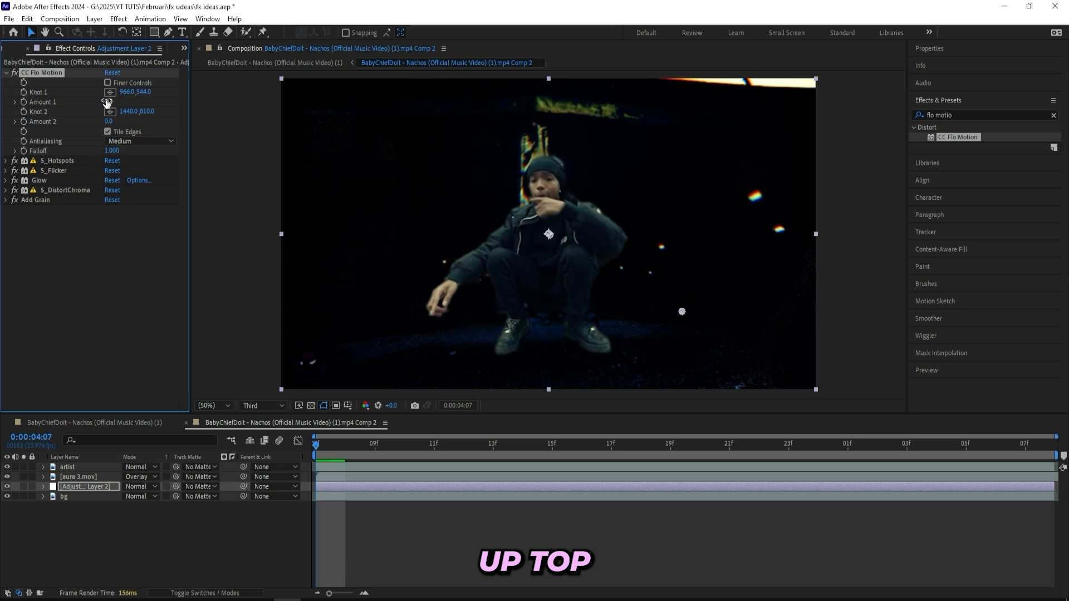
# Step: Set CC Flo Motion's Amount 1 to 72, keyframe it at 0:00:04:07 and reveal the layer's keyframes
pyautogui.moveTo(106, 102); pyautogui.dragTo(146, 100)
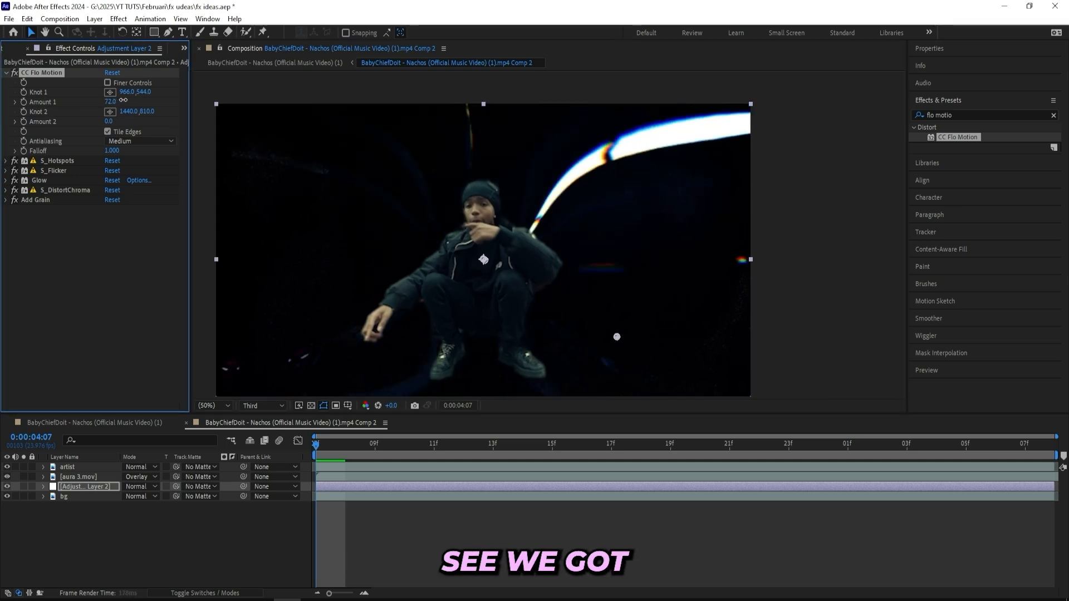
pyautogui.click(23, 101)
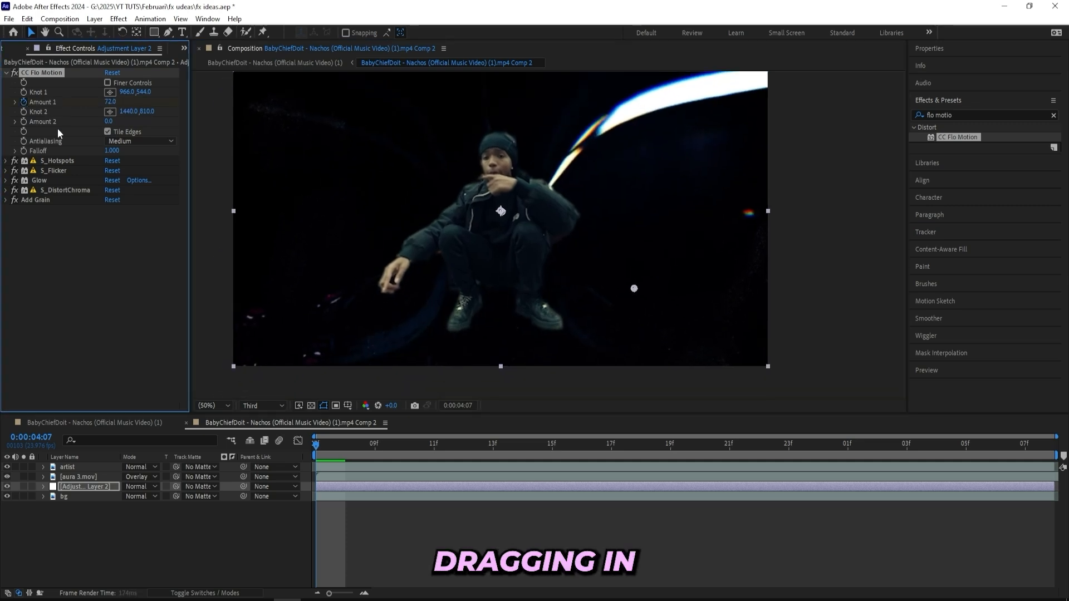
pyautogui.press('u')
# Step: Keyframe CC Flo Motion's Amount 1 to 0 near the end of the clip, at 0:00:05:02
pyautogui.moveTo(315, 445); pyautogui.dragTo(867, 462)
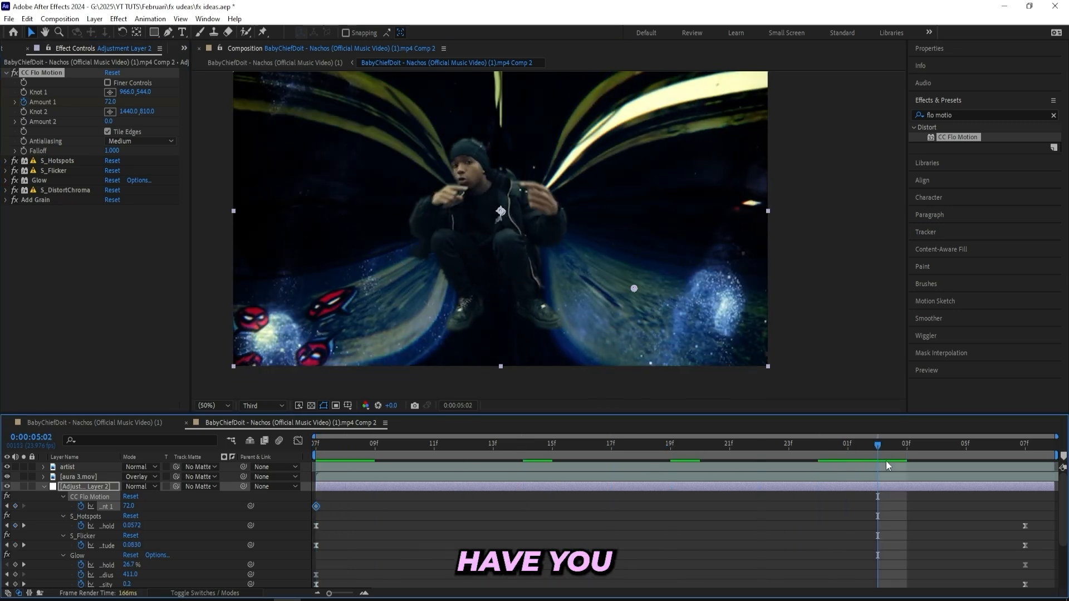
pyautogui.click(109, 101)
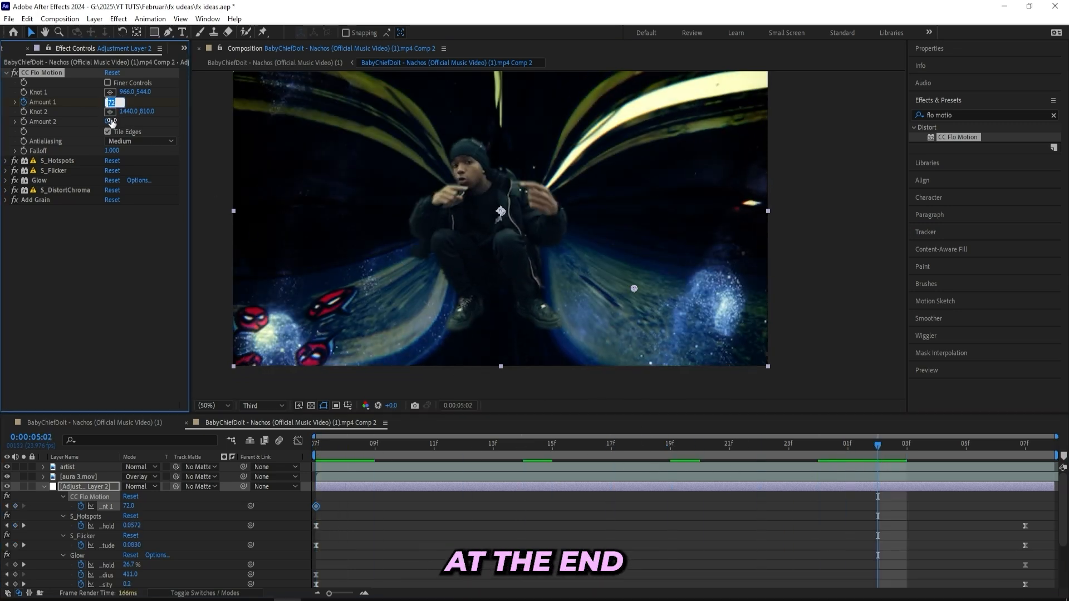
pyautogui.write('0')
pyautogui.press('Return')
# Step: Create another adjustment layer, move it above the artist layer and return to the start of the clip
pyautogui.rightClick(330, 369)
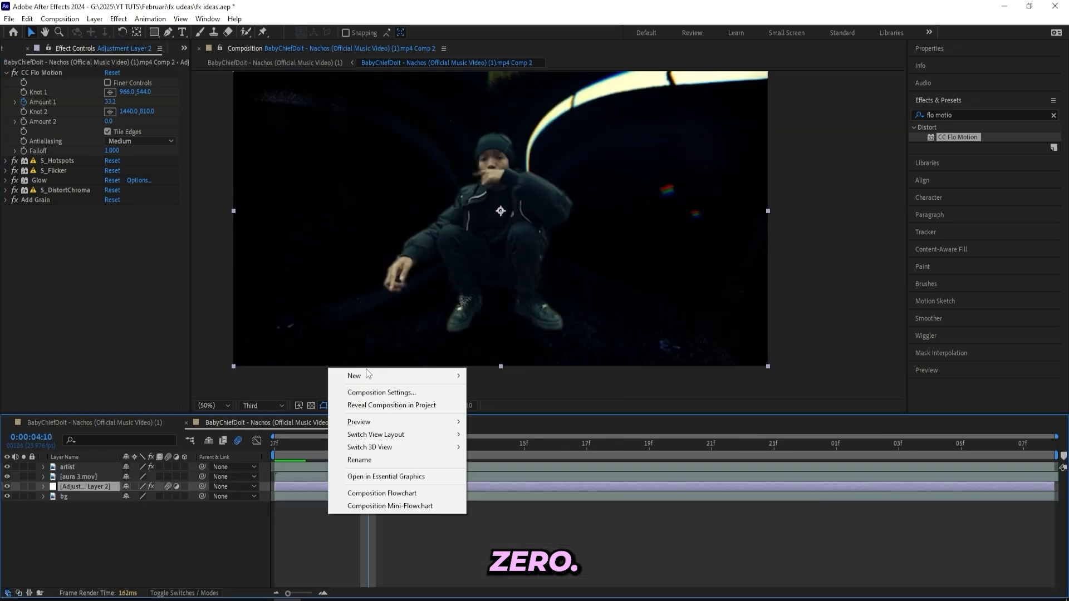
pyautogui.moveTo(352, 371)
pyautogui.click(519, 465)
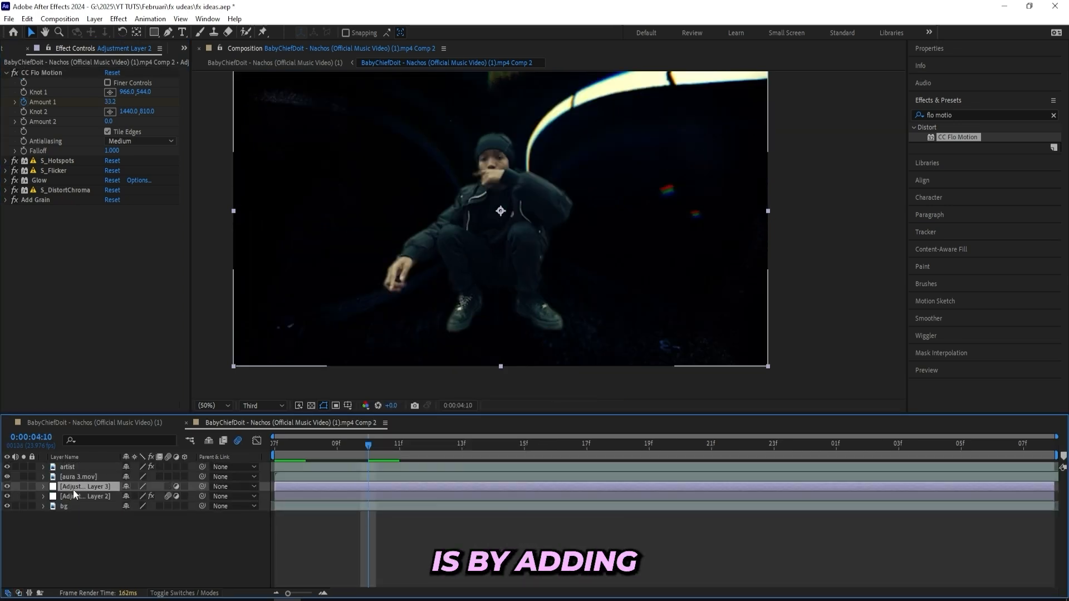
pyautogui.moveTo(73, 488); pyautogui.dragTo(75, 465)
pyautogui.moveTo(339, 447); pyautogui.dragTo(204, 452)
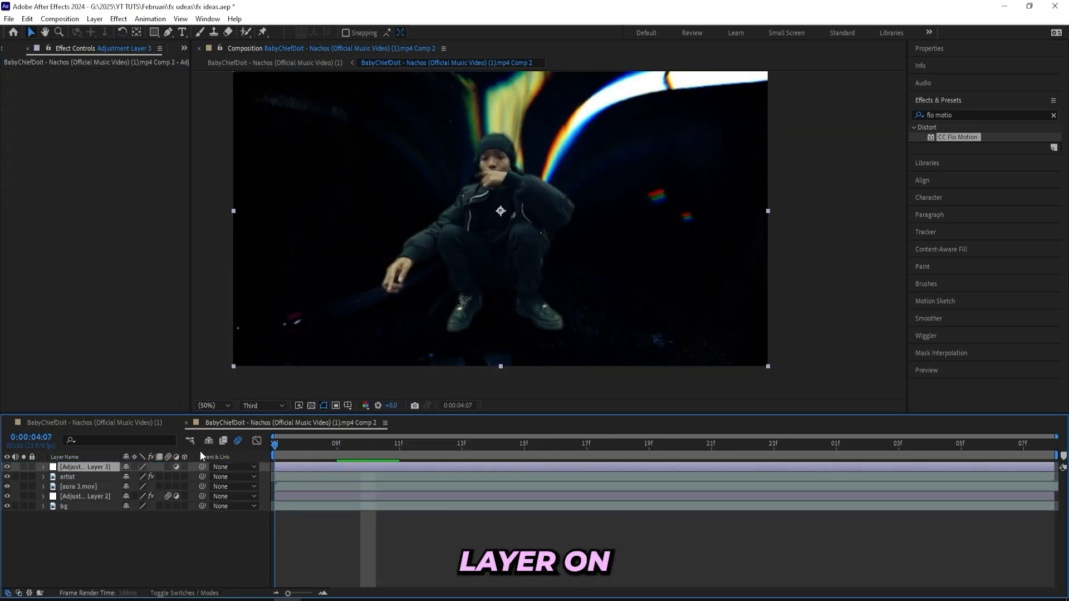
# Step: Apply the Trippy Optics preset from the ESSENTIAL SHAKE PACK to the uppermost adjustment layer and preview the composition
pyautogui.click(962, 117)
pyautogui.press('BackSpace')
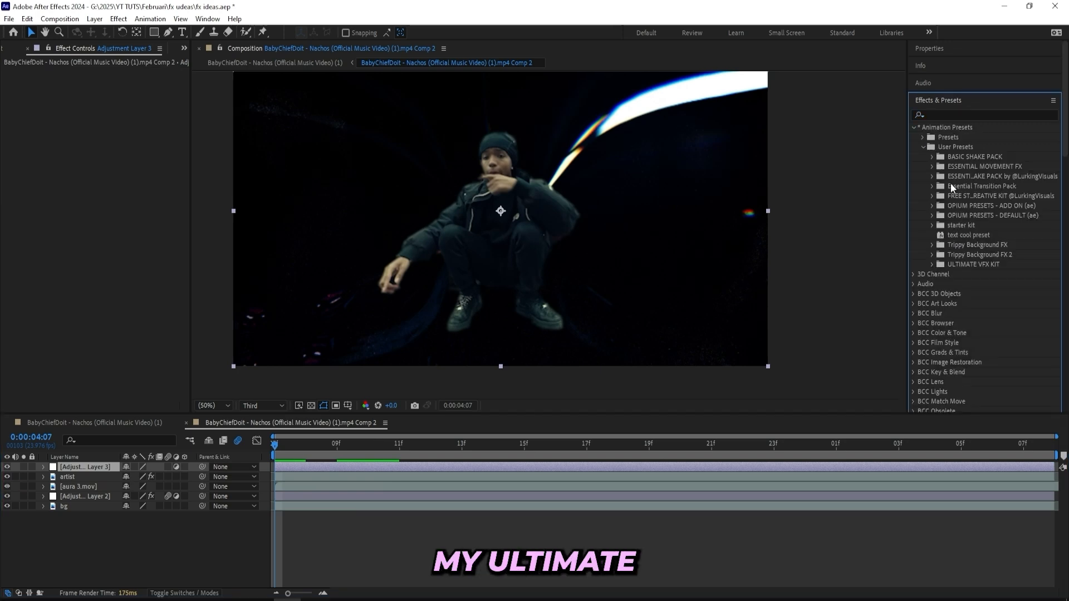
pyautogui.click(931, 176)
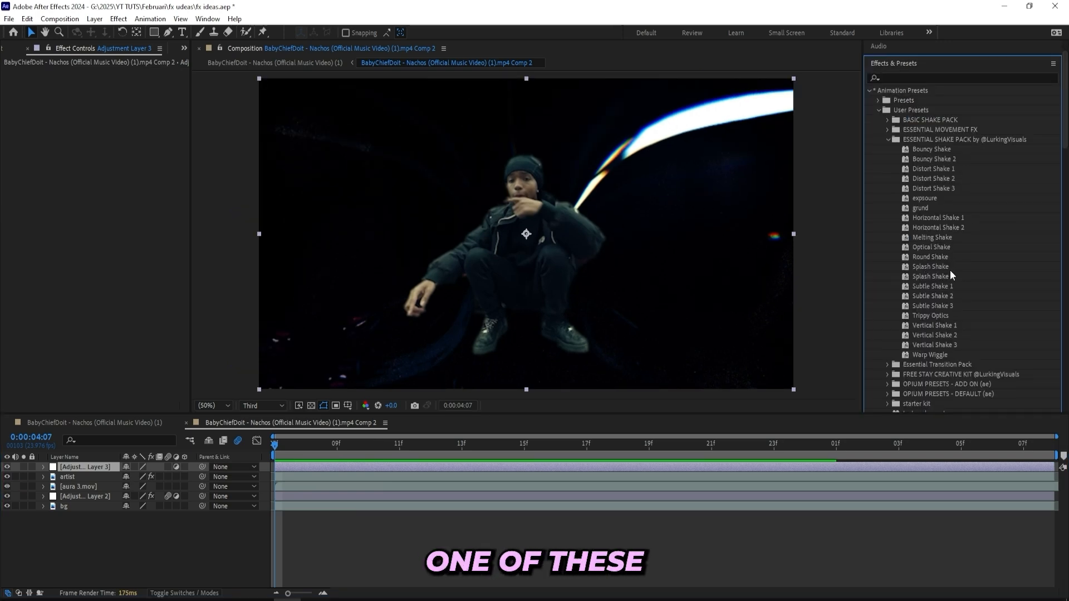
pyautogui.moveTo(929, 315); pyautogui.dragTo(289, 466)
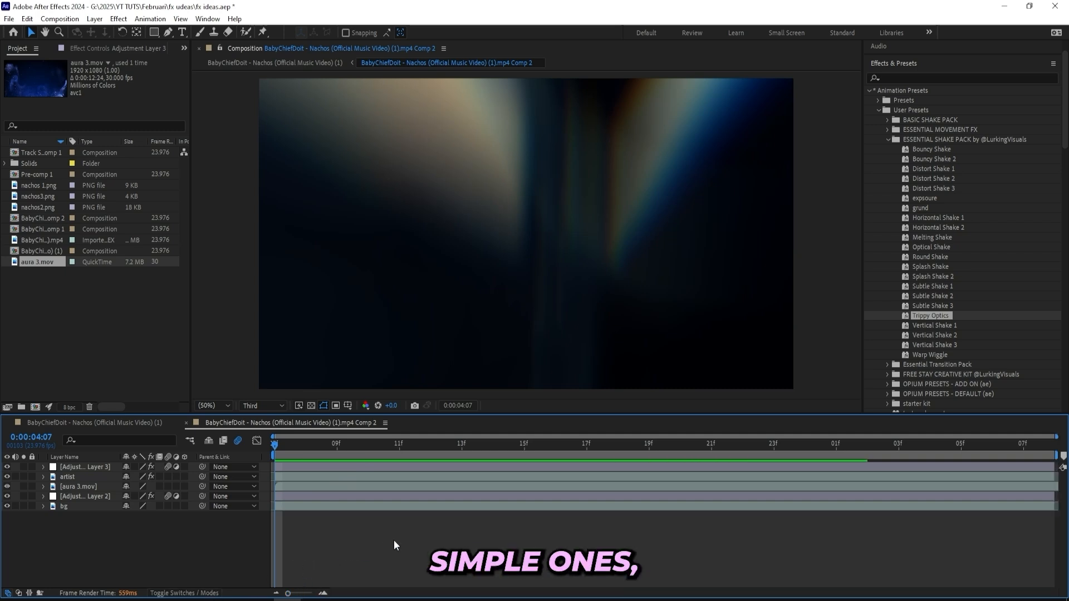
pyautogui.click(334, 488)
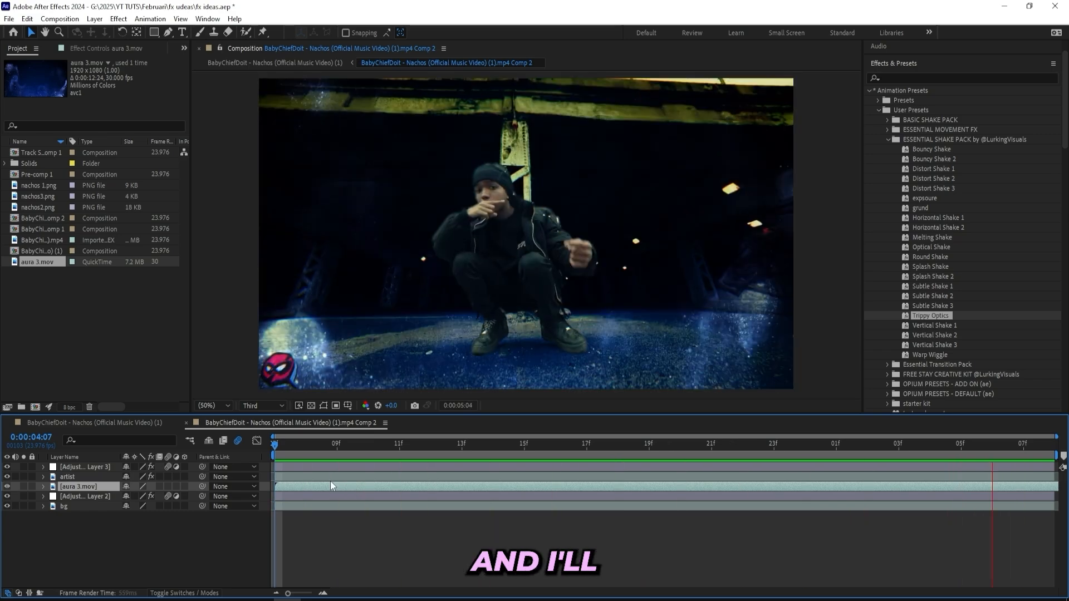
pyautogui.rightClick(267, 496)
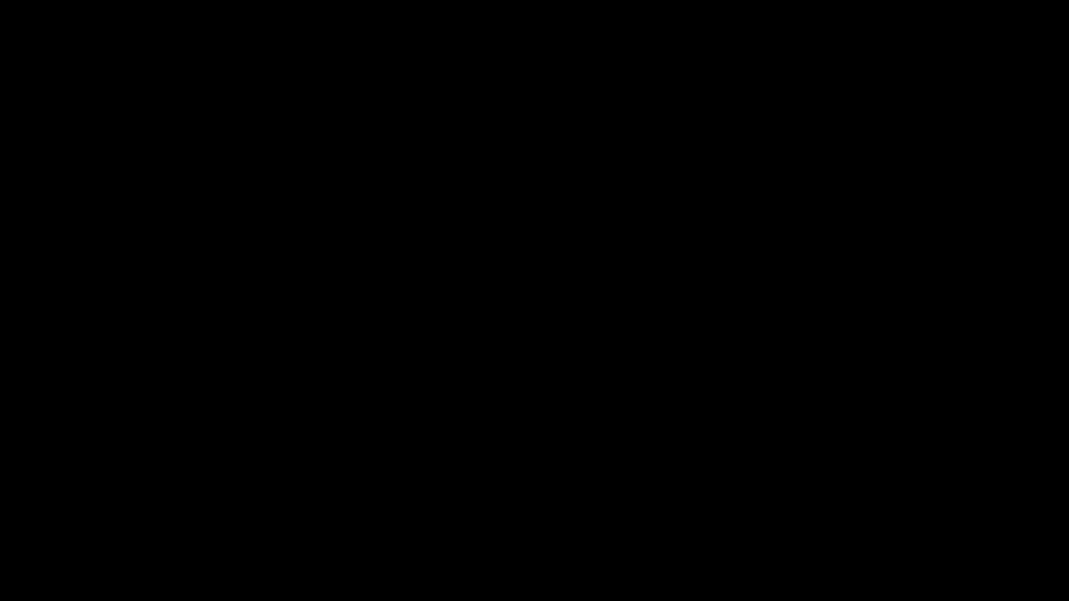